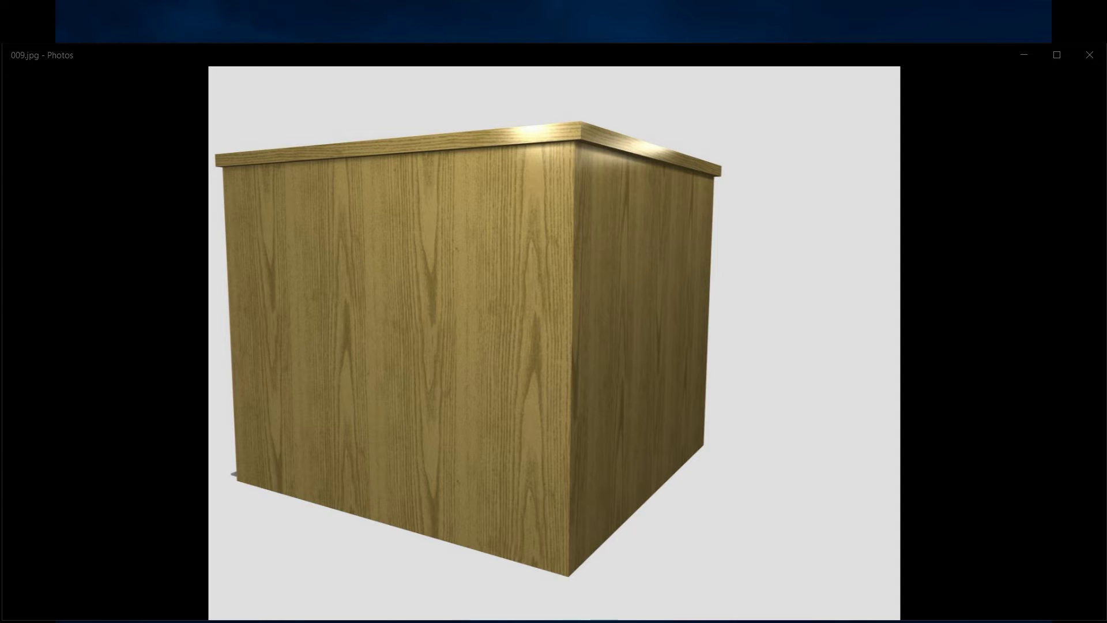
- Browse the exploded cabinet, reception counter, arched room, hutch and two-island kitchen renderings
{"action": "key", "text": "Left"}
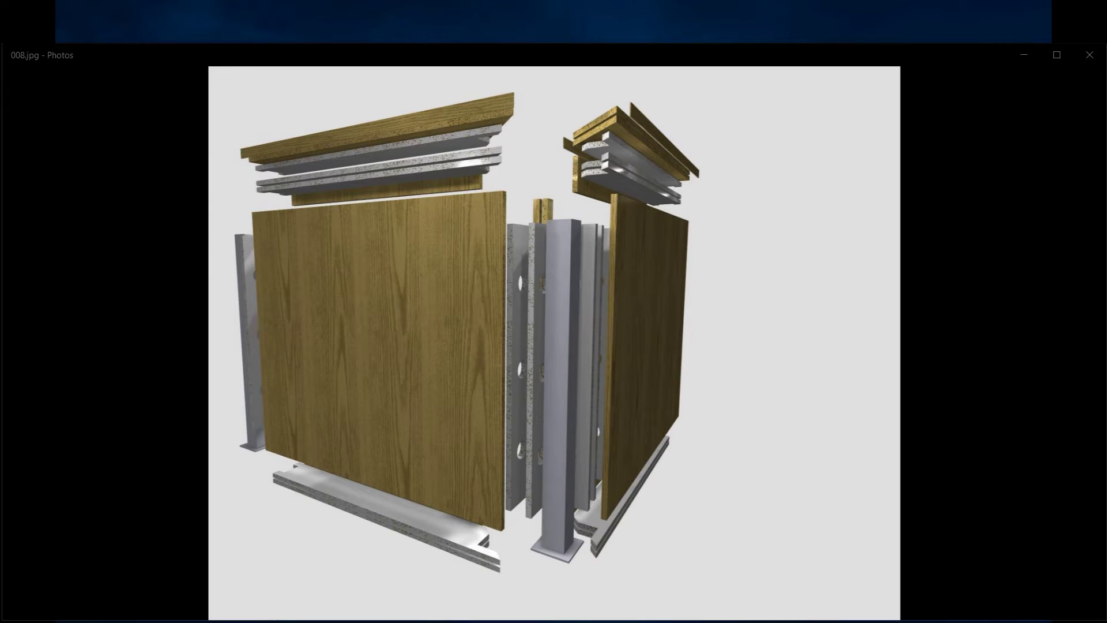
{"action": "key", "text": "Left"}
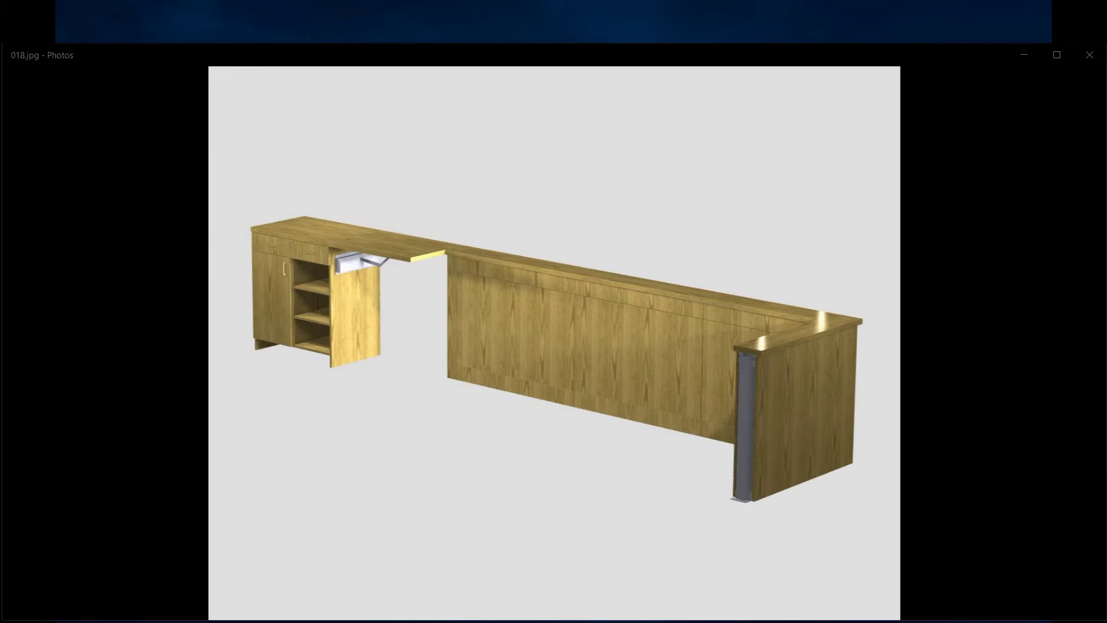
{"action": "key", "text": "Left"}
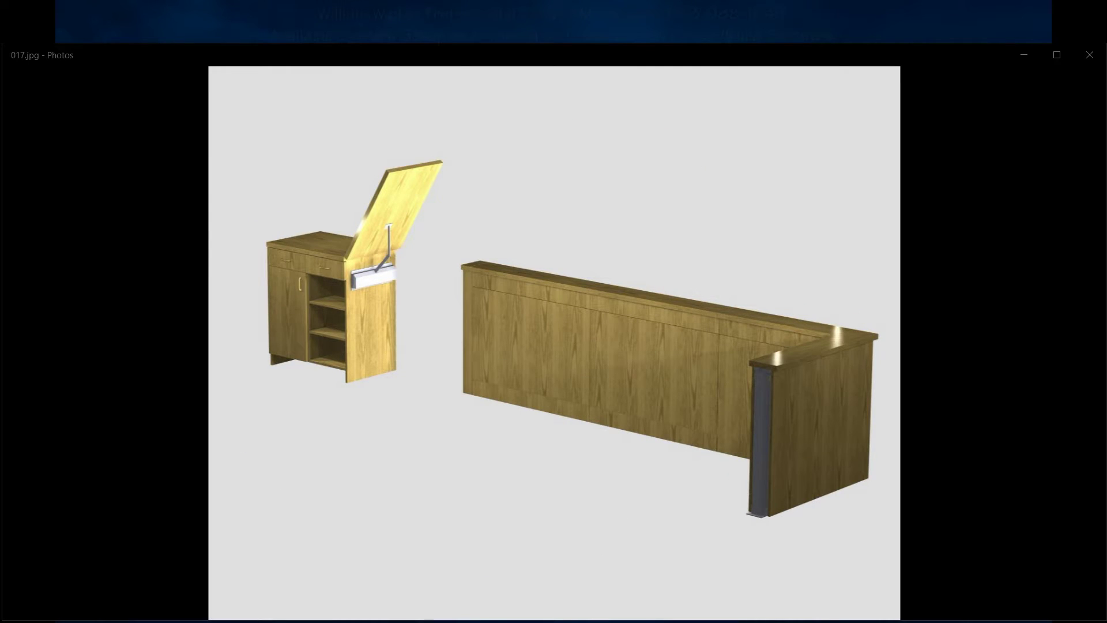
{"action": "key", "text": "Left"}
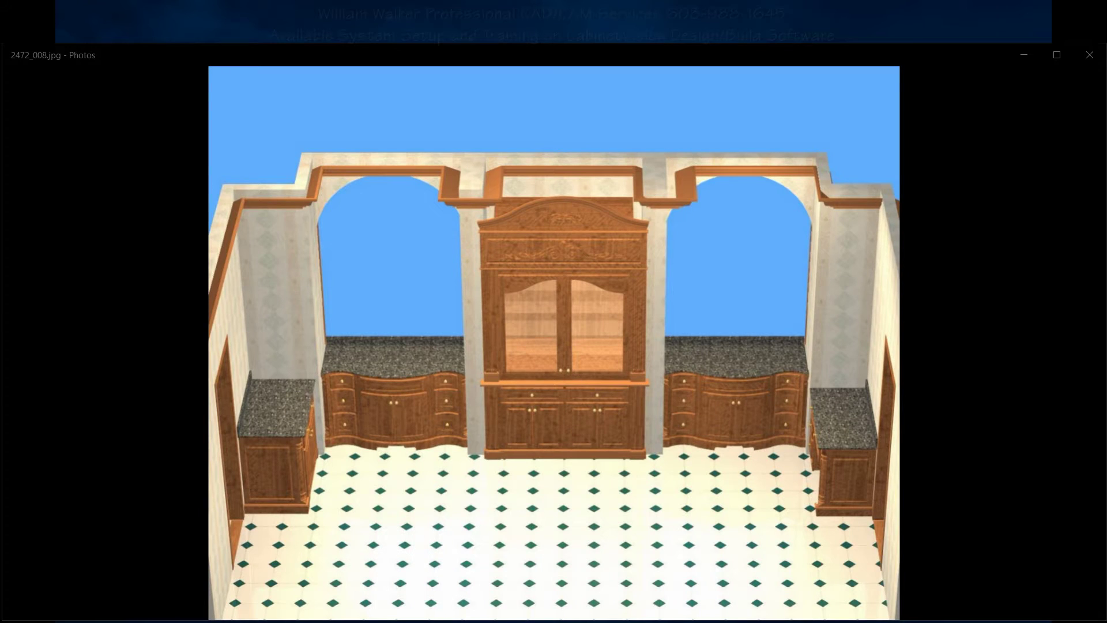
{"action": "key", "text": "Left"}
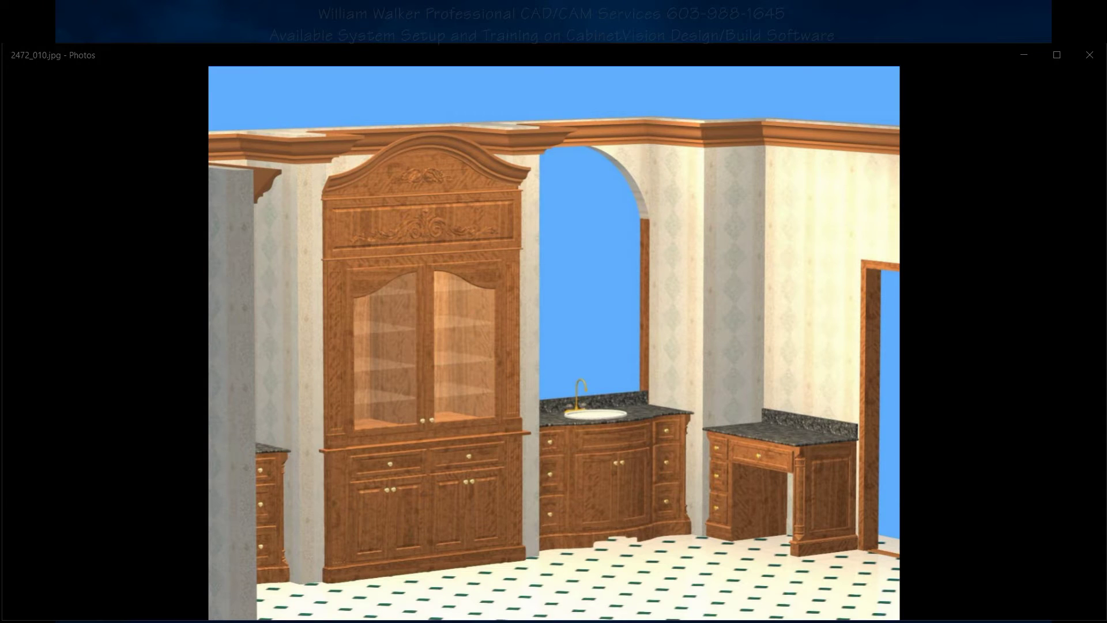
{"action": "key", "text": "Left"}
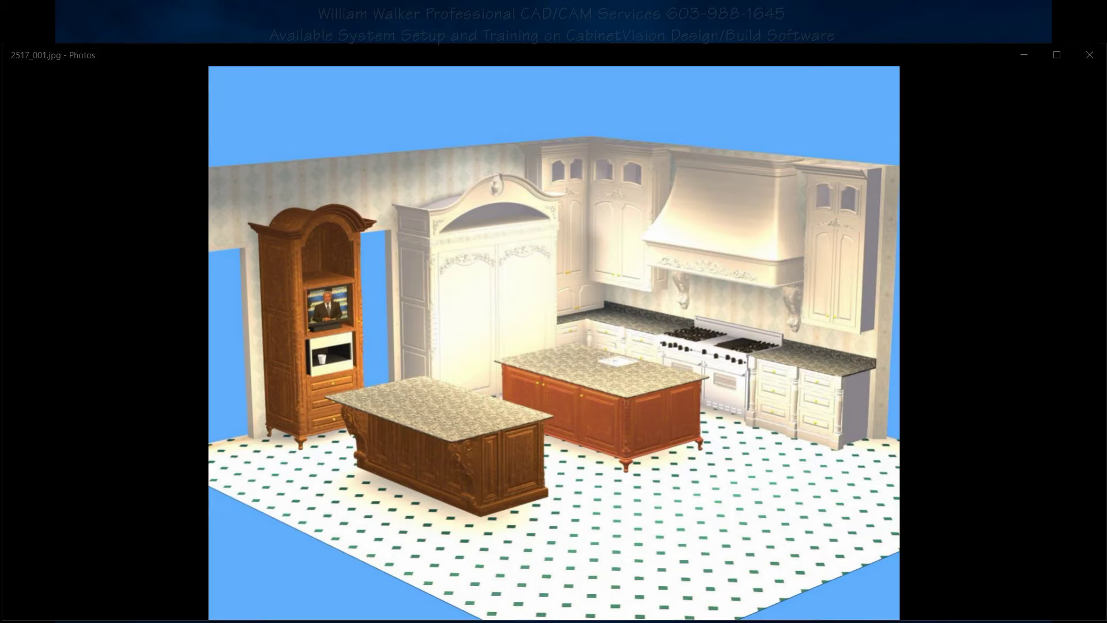
- View the kitchen, closet, bathroom and vanity renderings, then switch to the Heritage Cafe PDF
{"action": "key", "text": "Left"}
{"action": "key", "text": "Left"}
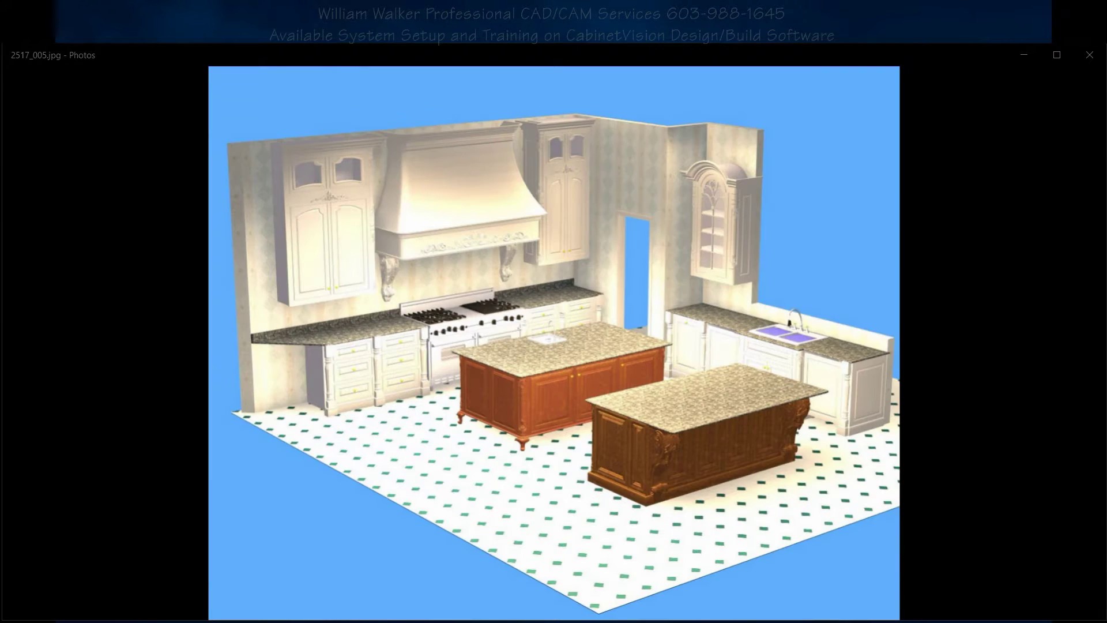
{"action": "key", "text": "Left"}
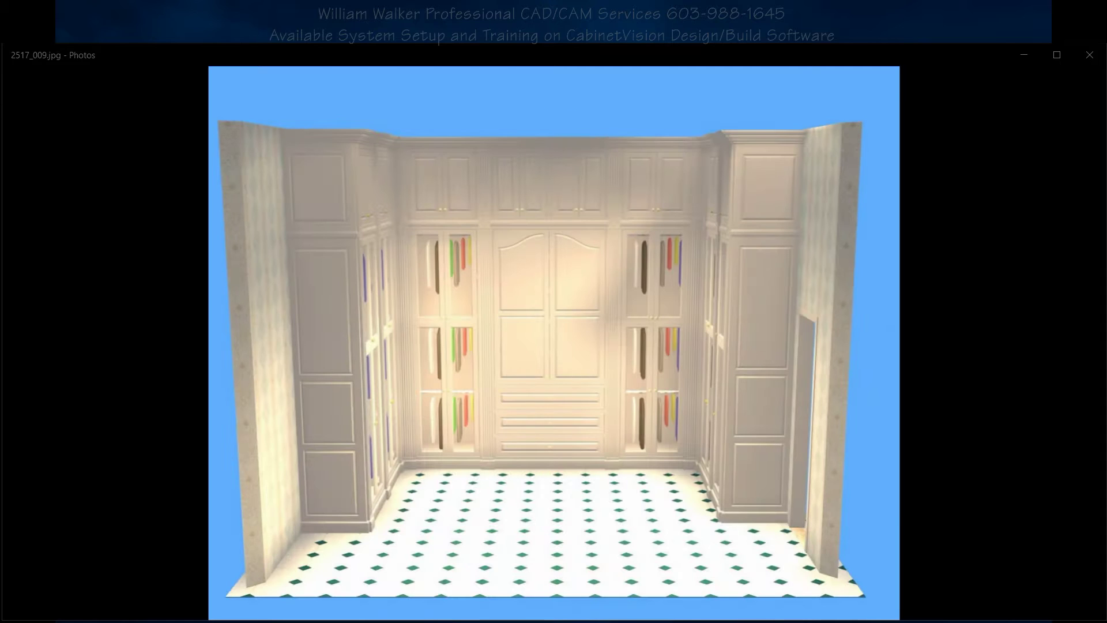
{"action": "key", "text": "Left"}
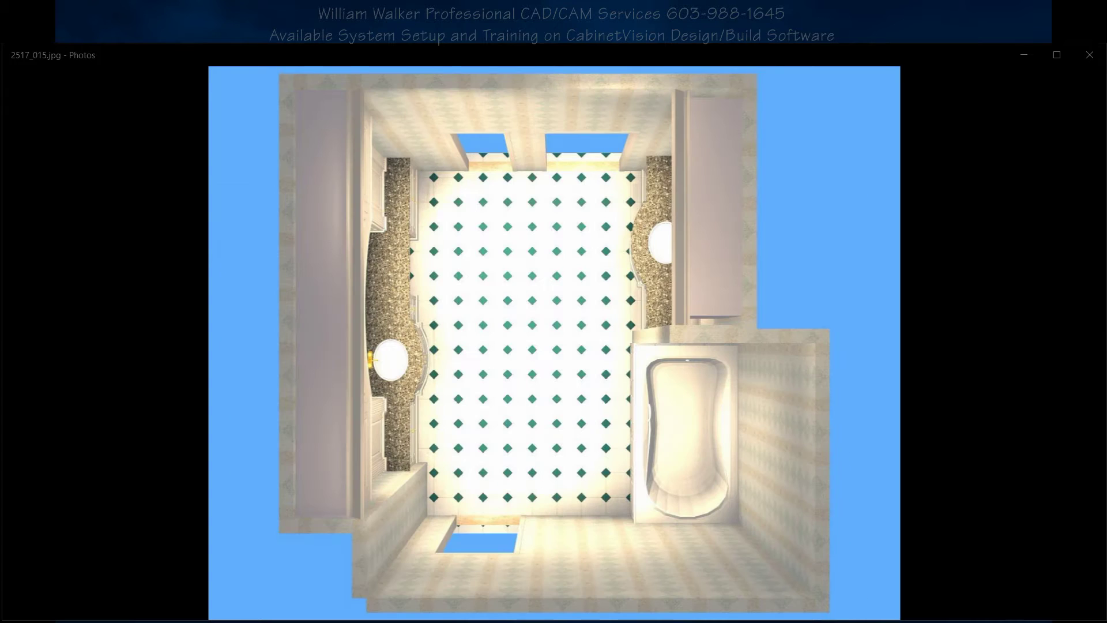
{"action": "key", "text": "Left"}
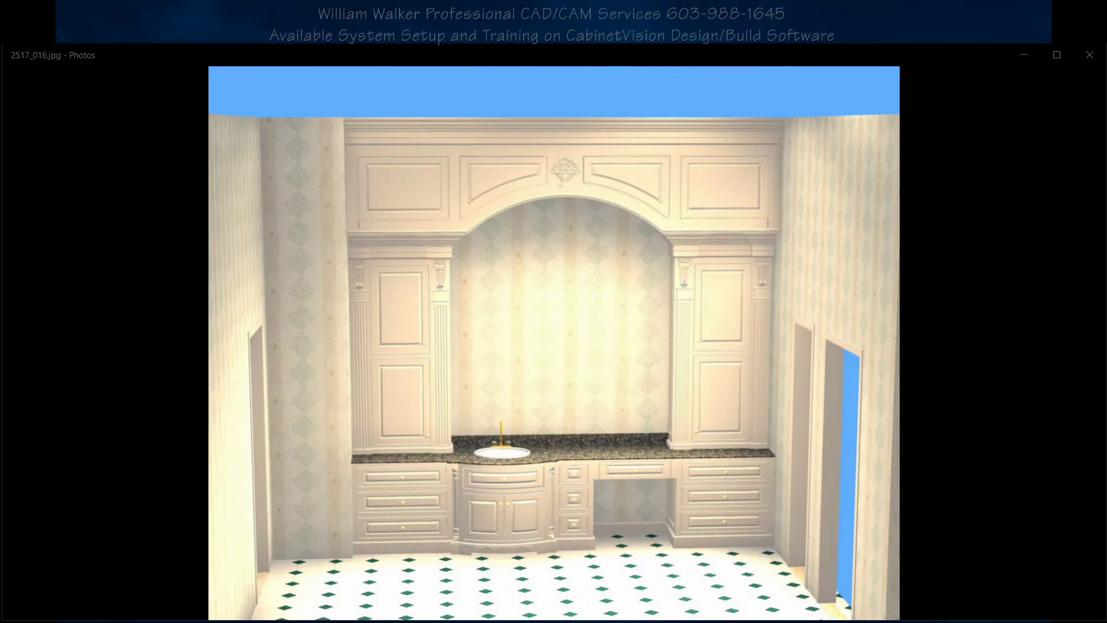
{"action": "key", "text": "Left"}
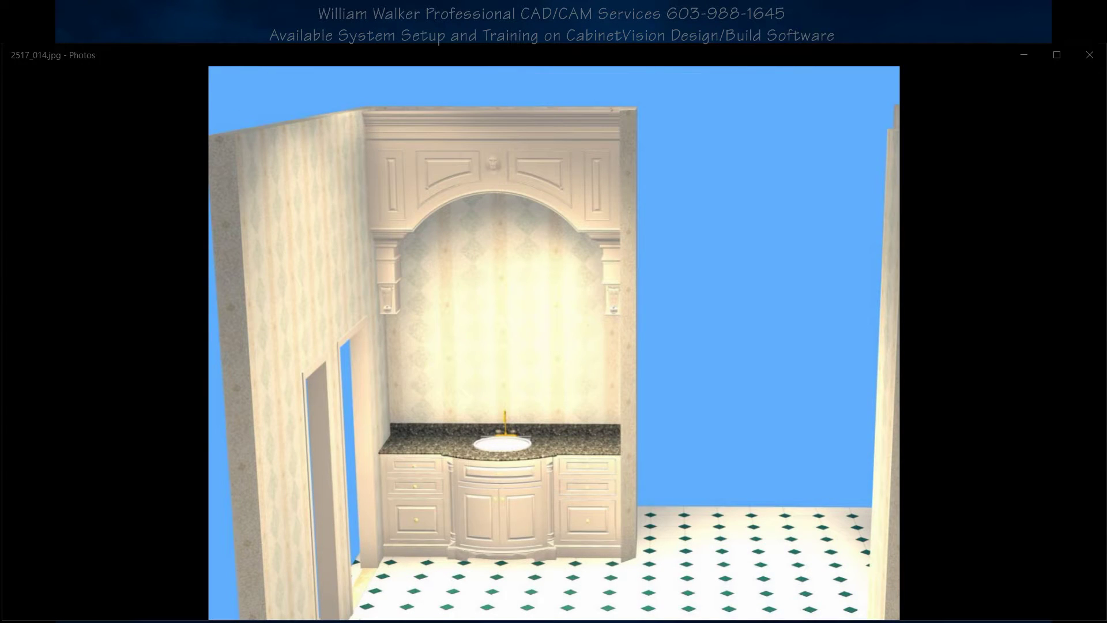
{"action": "key", "text": "Left"}
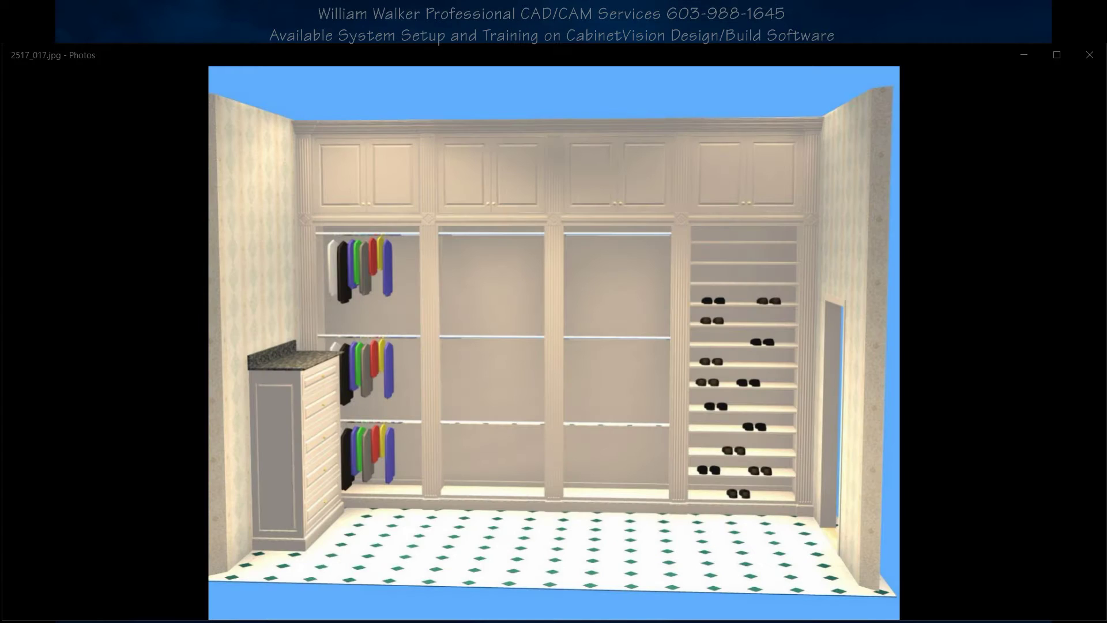
{"action": "key", "text": "alt+Tab"}
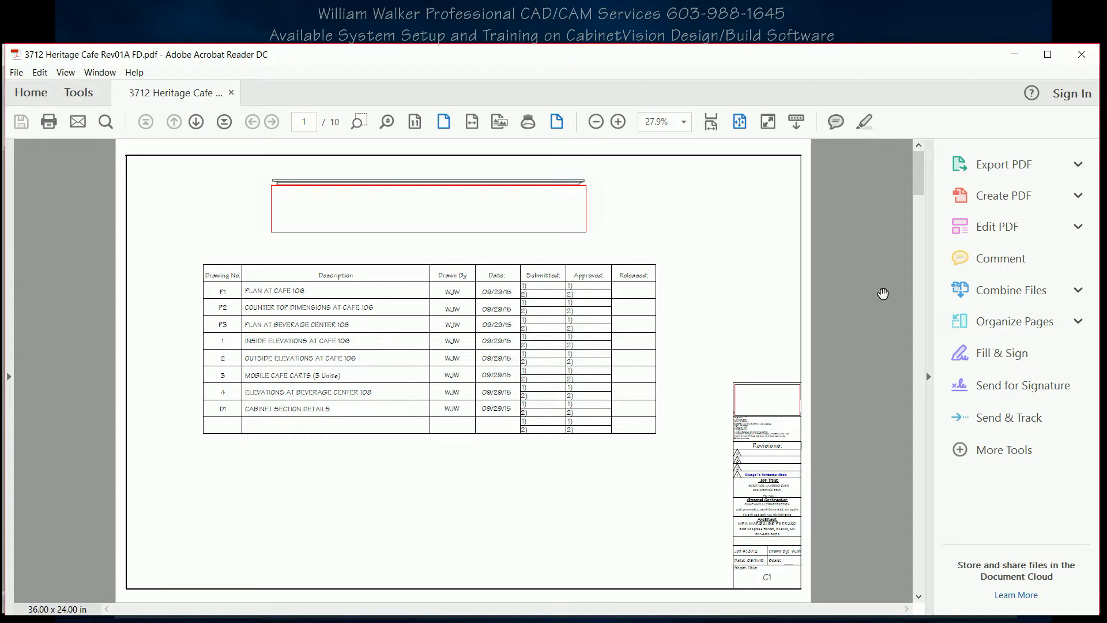
- Page through the cafe plan, counter tops, beverage center, elevations, cart and sections to page 10
{"action": "key", "text": "Right"}
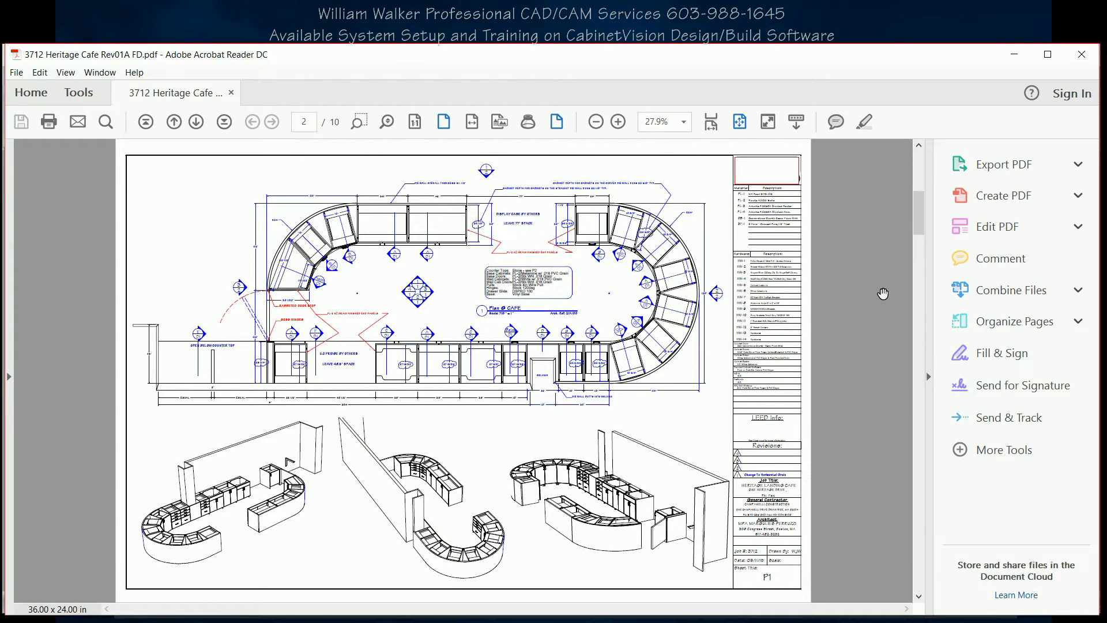
{"action": "key", "text": "Right"}
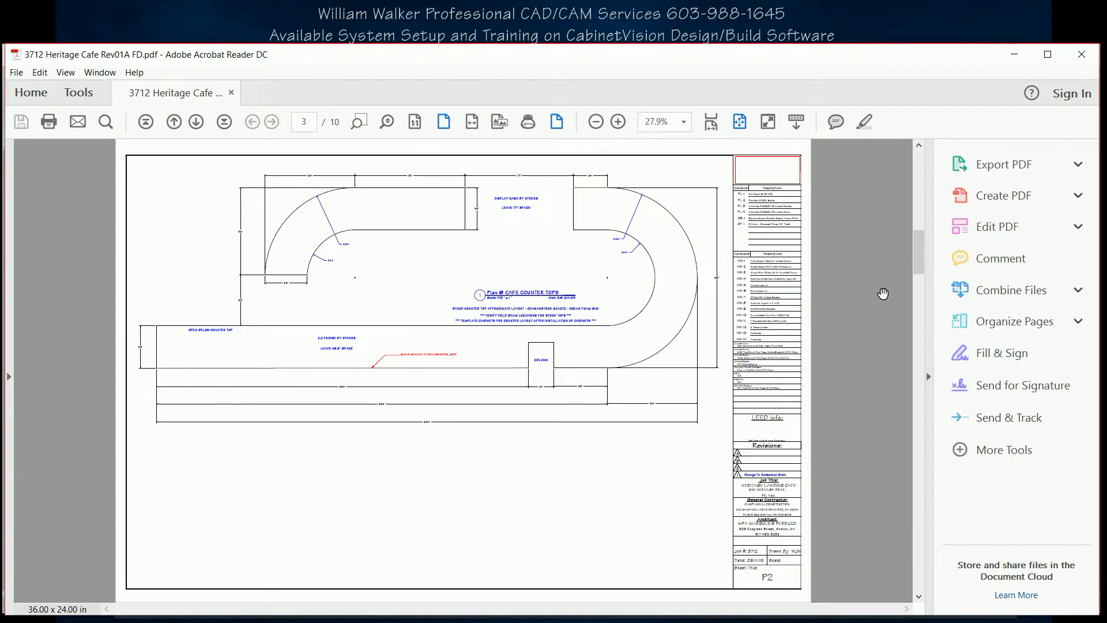
{"action": "key", "text": "Right"}
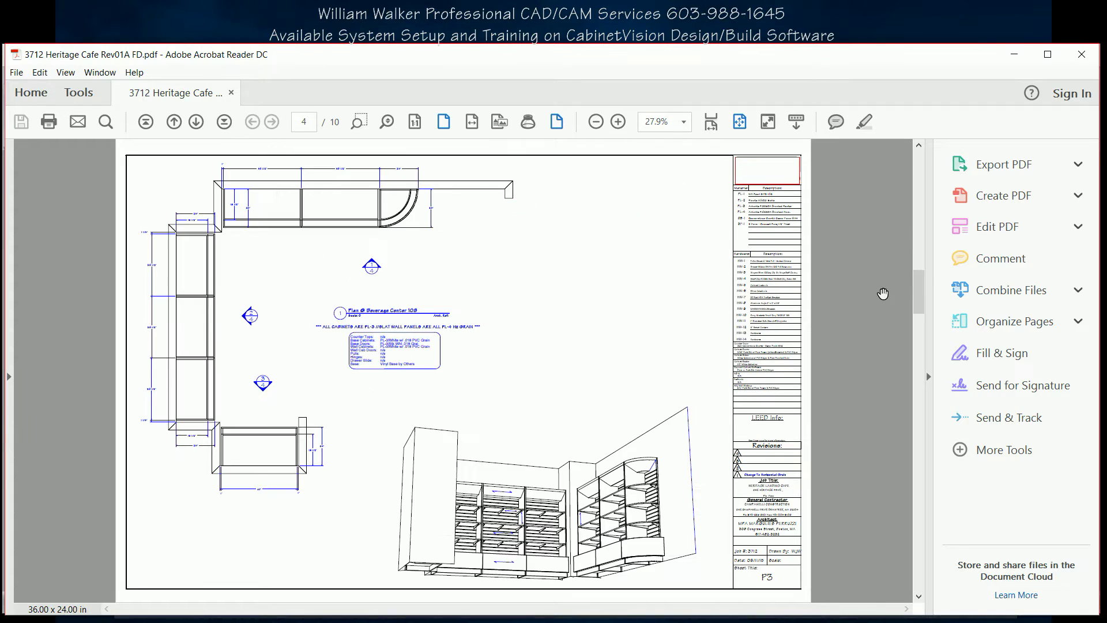
{"action": "key", "text": "Right"}
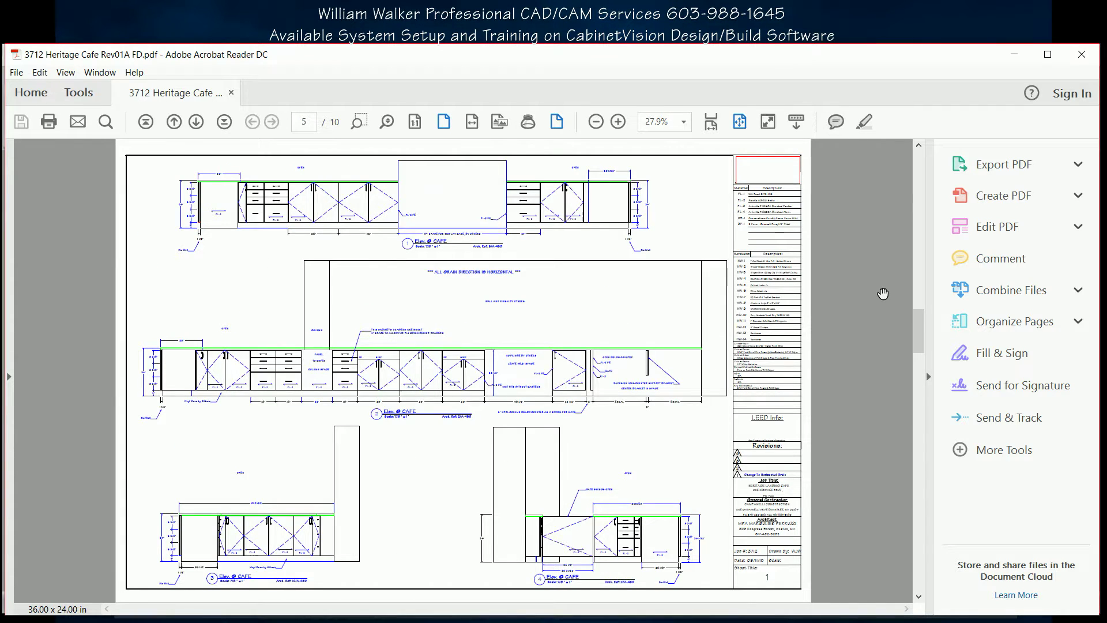
{"action": "key", "text": "Right"}
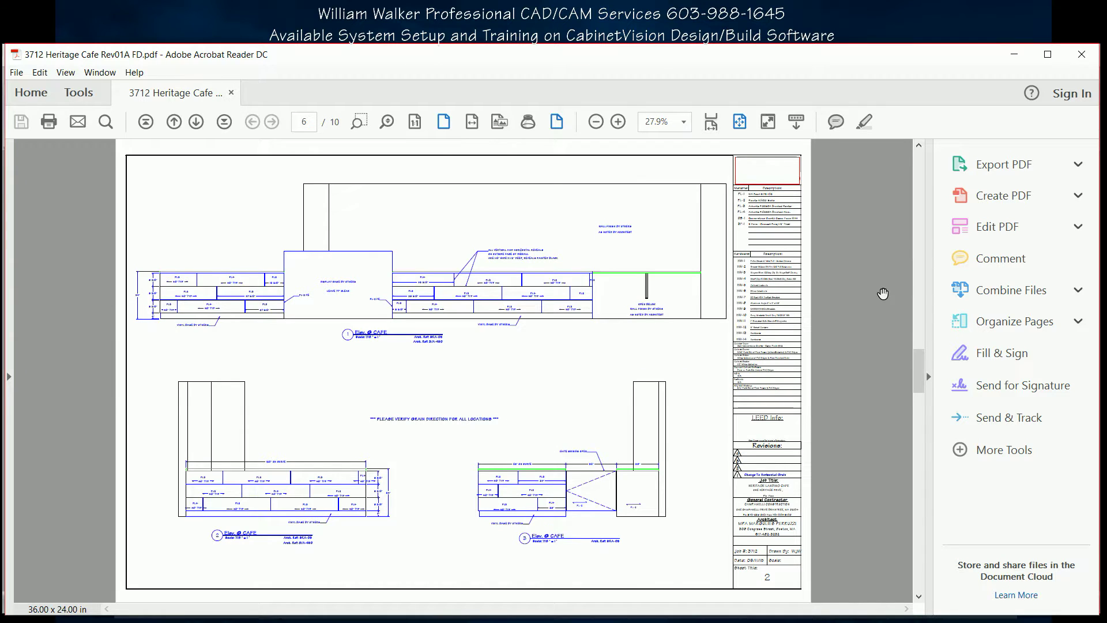
{"action": "key", "text": "Right"}
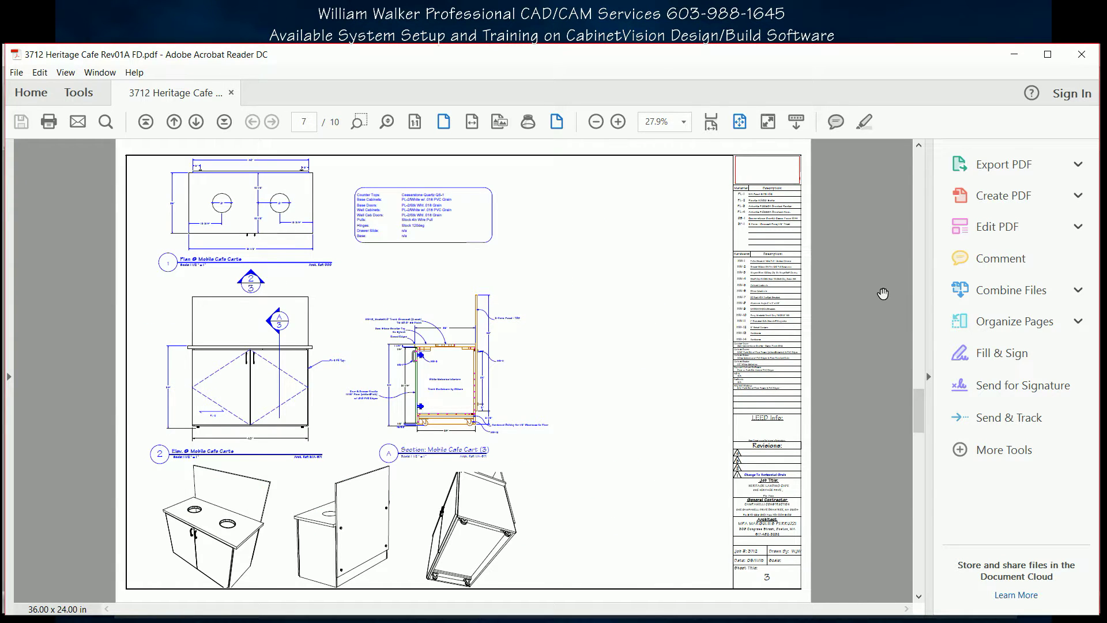
{"action": "key", "text": "Right"}
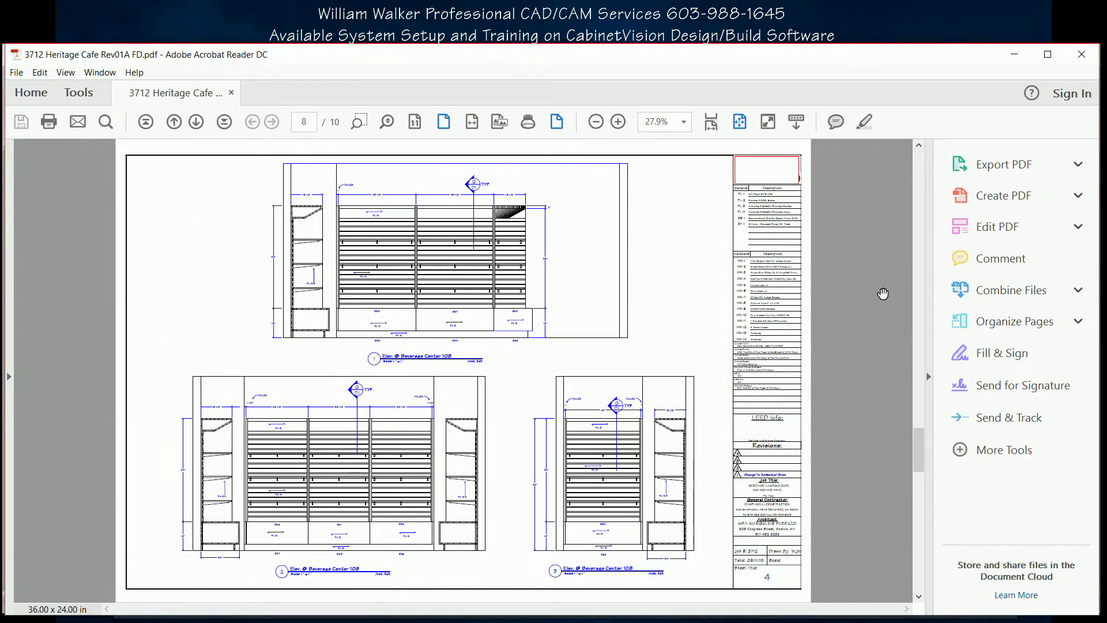
{"action": "key", "text": "Right"}
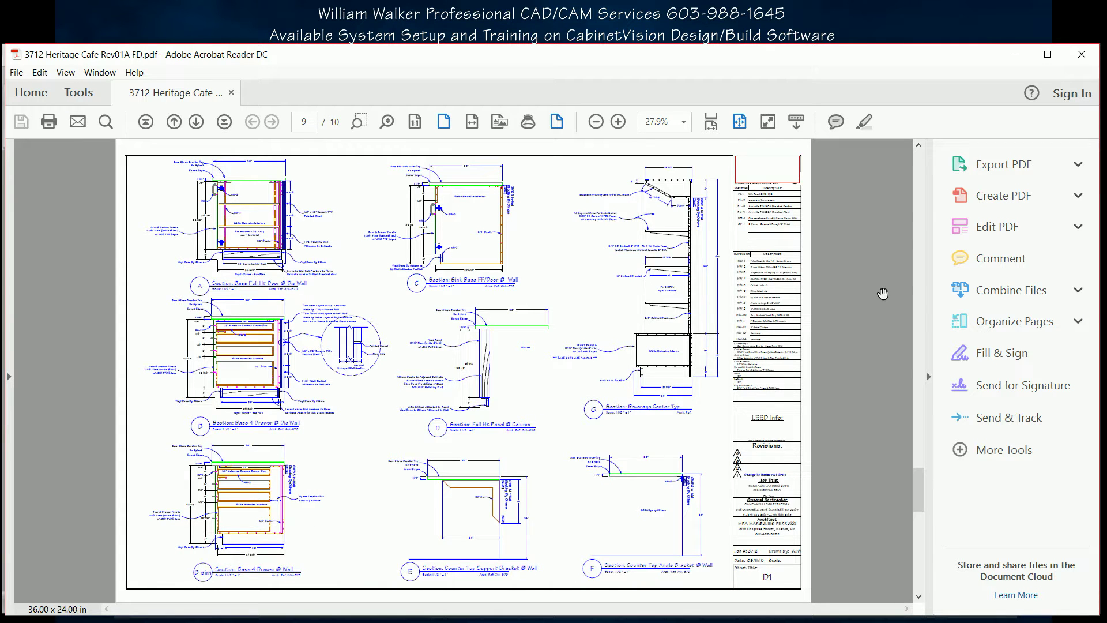
{"action": "key", "text": "Right"}
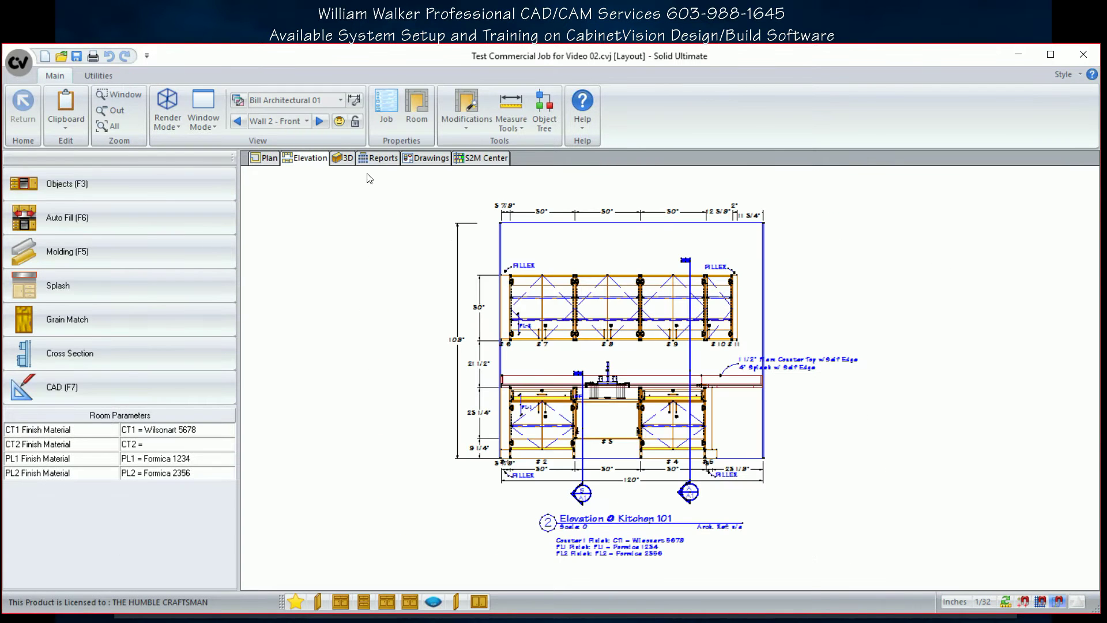
- Show Wall 3 and delete the 1-1/2" Light Rail note from the Std Upper Cab #19 section
{"action": "left_click", "coordinate": [319, 121]}
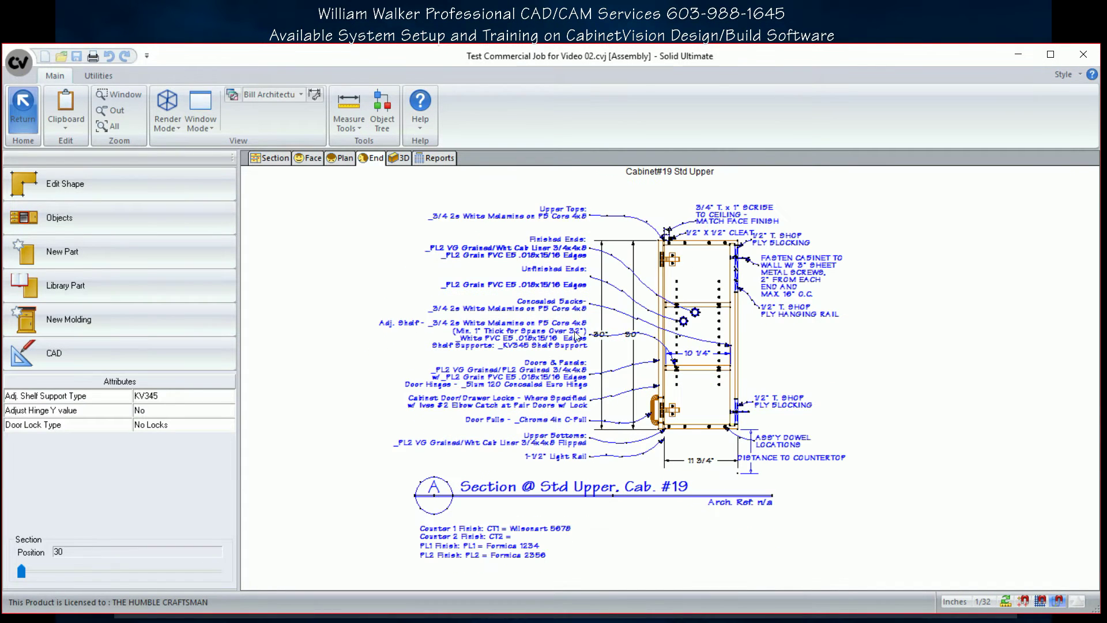
{"action": "left_click", "coordinate": [175, 353]}
{"action": "left_click", "coordinate": [563, 459]}
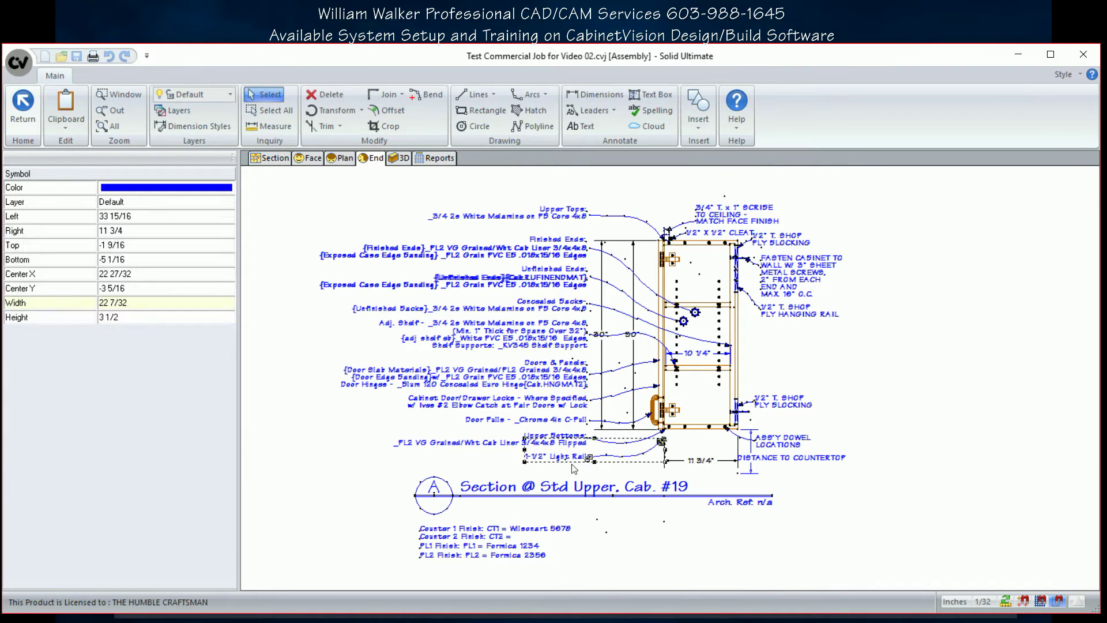
{"action": "key", "text": "Delete"}
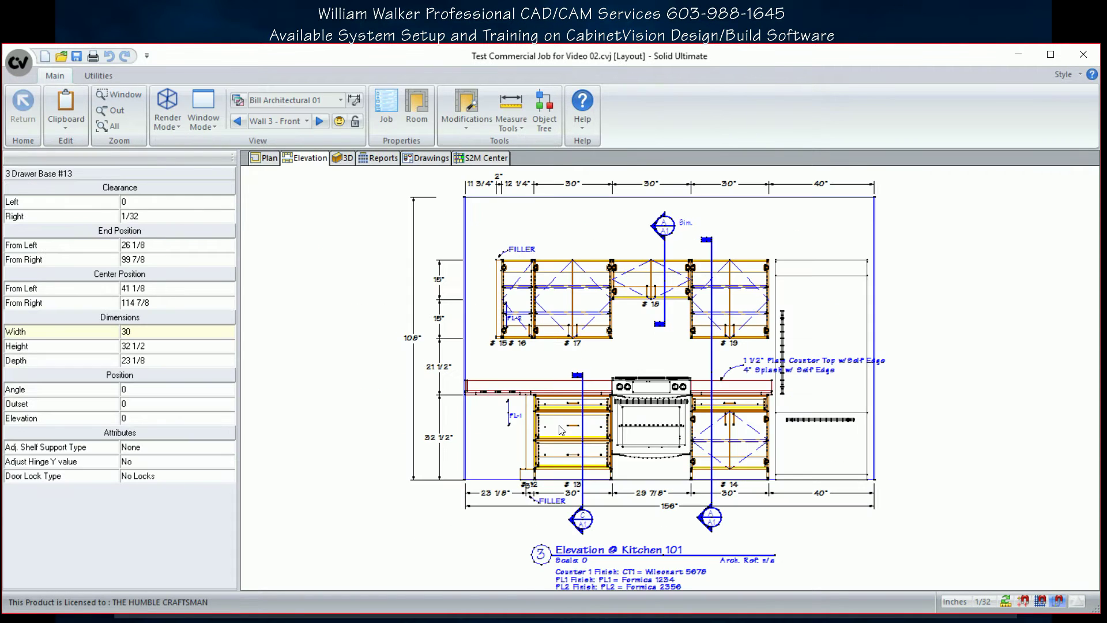
- Open the 3 Drawer Base #13 and ADA Sink Base #3 sections, then advance to sheet A1
{"action": "double_click", "coordinate": [575, 406]}
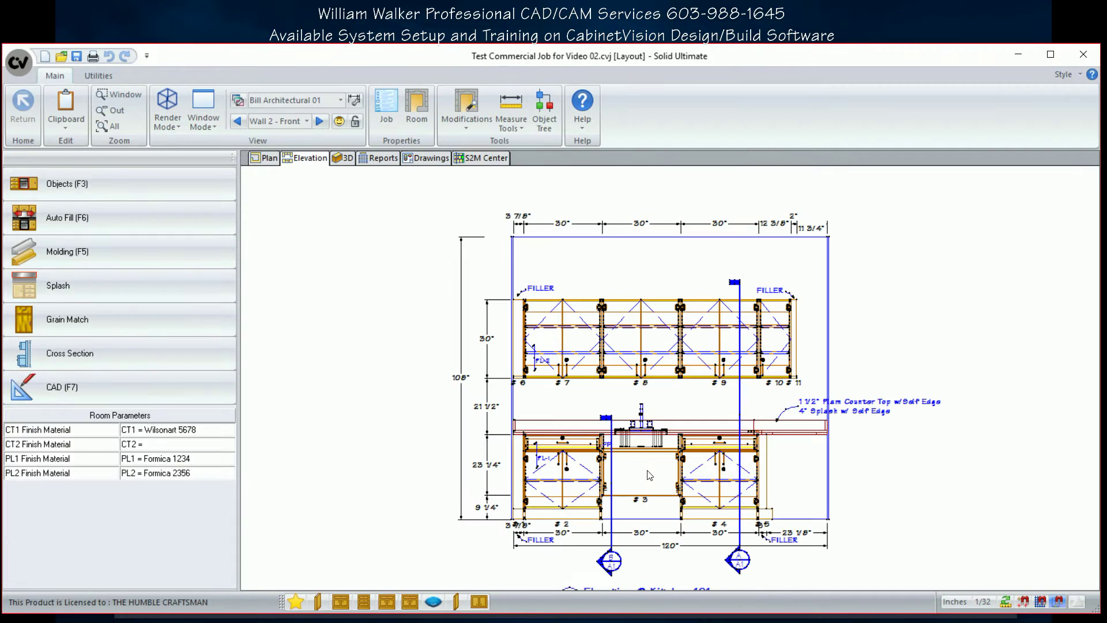
{"action": "left_click", "coordinate": [650, 475]}
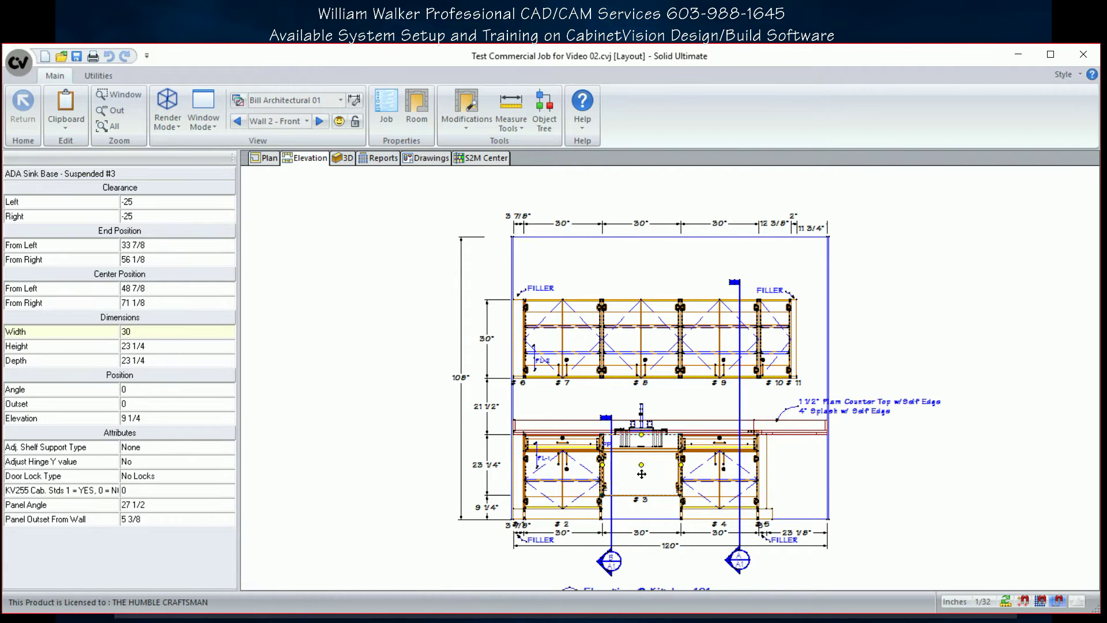
{"action": "double_click", "coordinate": [650, 475]}
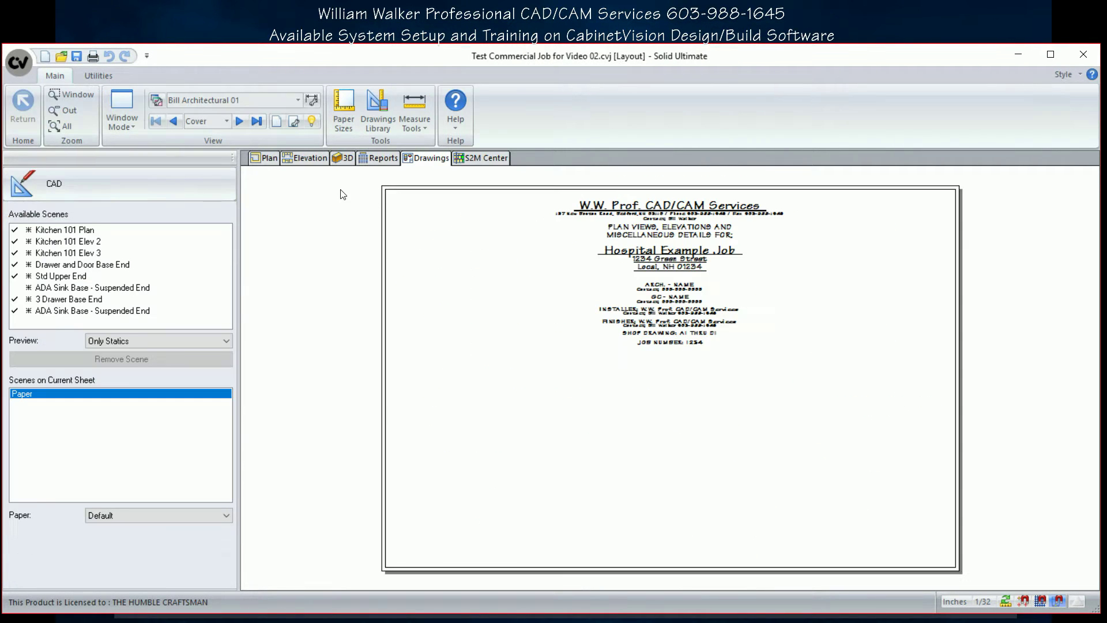
{"action": "left_click", "coordinate": [240, 121]}
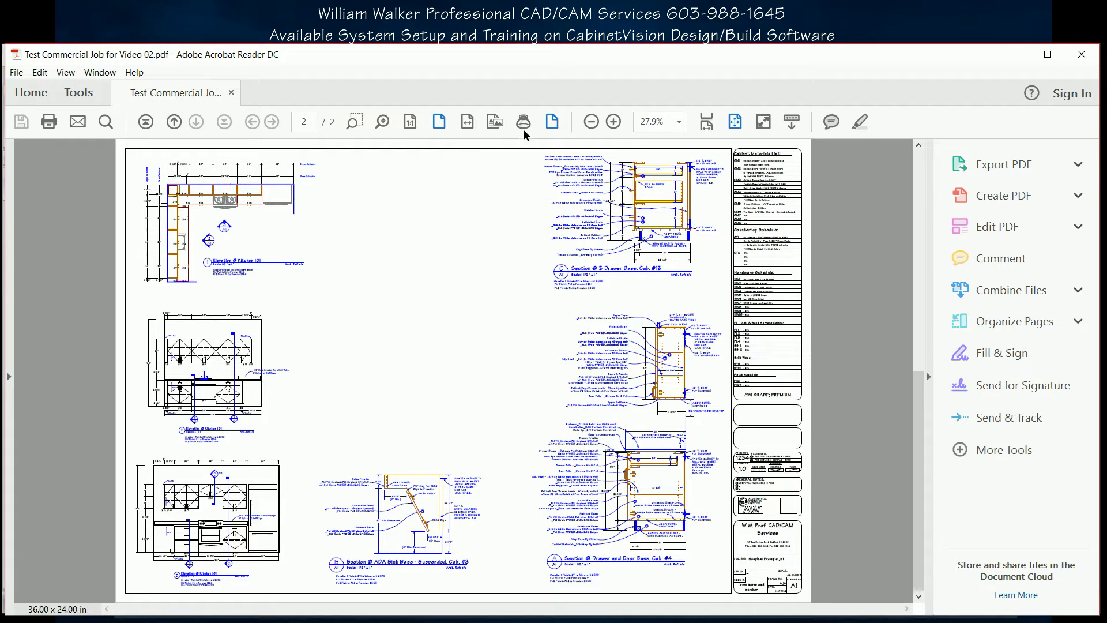
- Zoom into the upper cabinet section and pan through the lower cabinet and drawer base sections
{"action": "left_click", "coordinate": [354, 121]}
{"action": "left_click", "coordinate": [650, 353]}
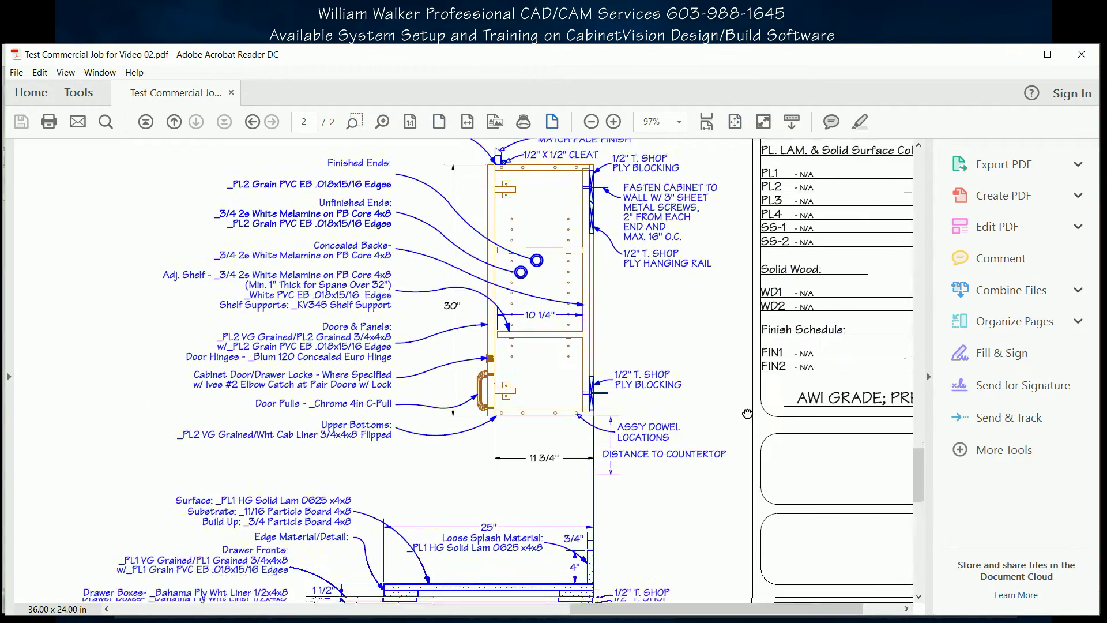
{"action": "left_click_drag", "start_coordinate": [748, 414], "coordinate": [794, 134]}
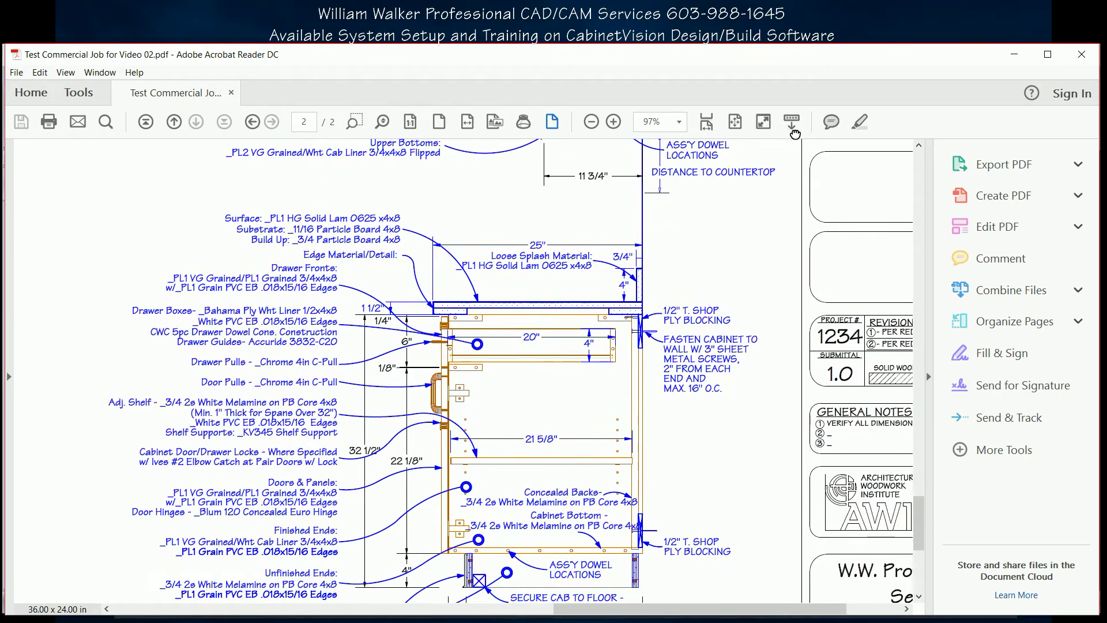
{"action": "left_click_drag", "start_coordinate": [760, 499], "coordinate": [769, 440]}
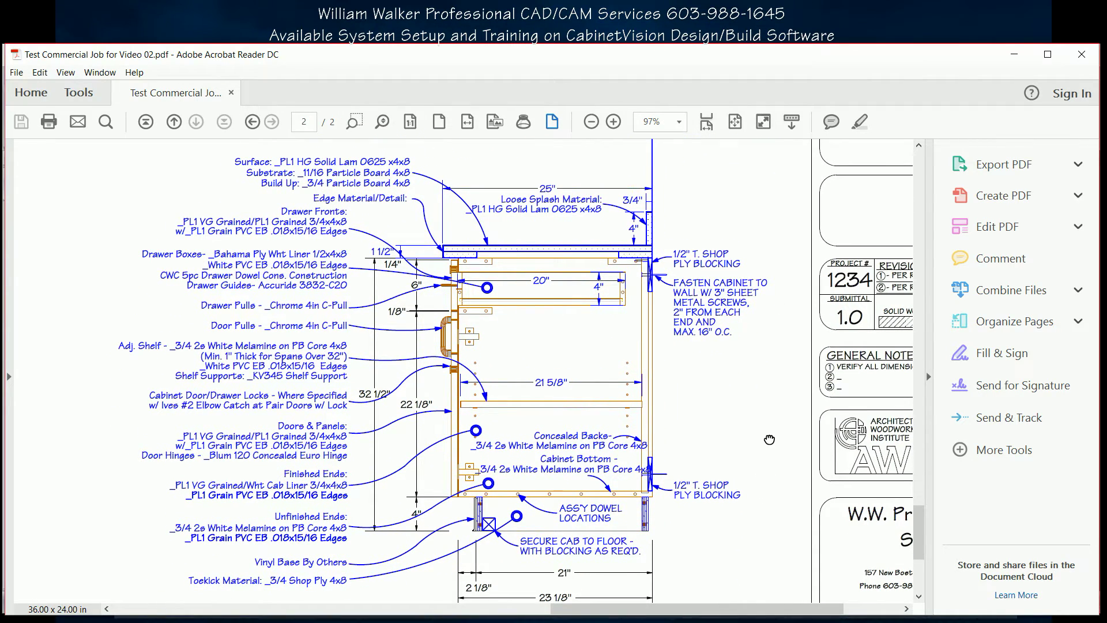
{"action": "left_click_drag", "start_coordinate": [427, 512], "coordinate": [608, 361]}
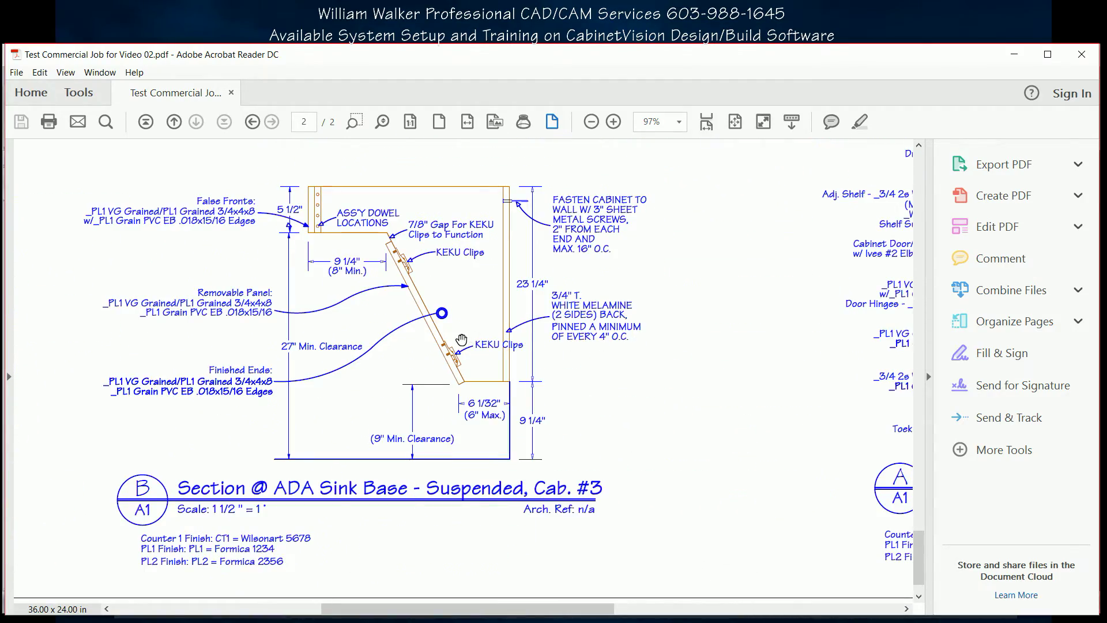
- Pan to the ADA sink base section, the Kitchen 101 elevation and the kitchen plan
{"action": "left_click_drag", "start_coordinate": [465, 343], "coordinate": [515, 371]}
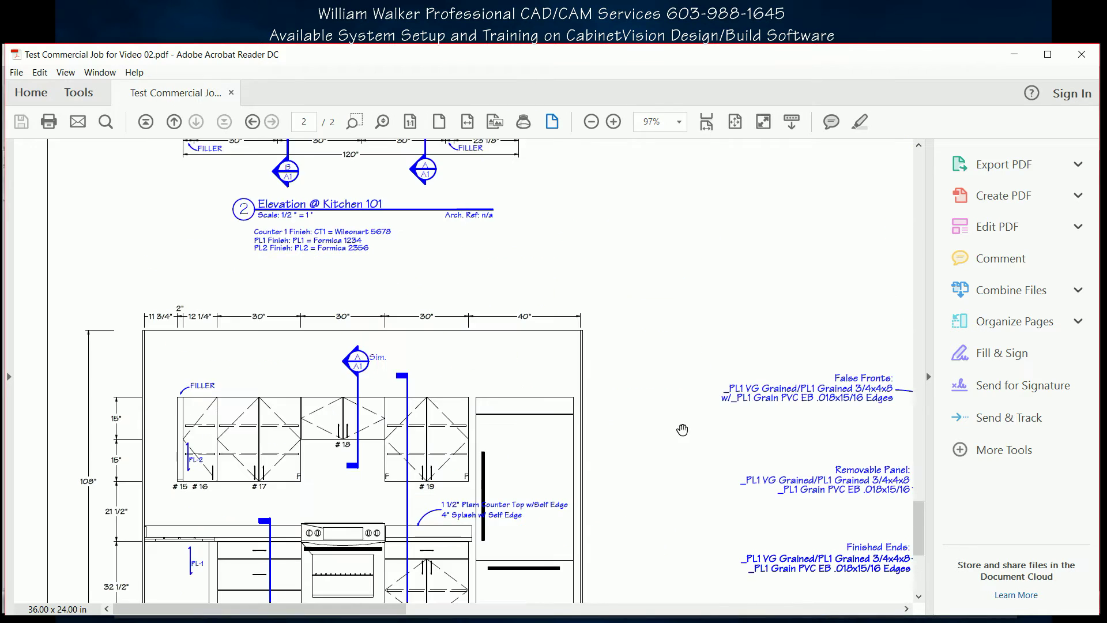
{"action": "scroll", "coordinate": [683, 427], "scroll_direction": "down", "scroll_amount": 5}
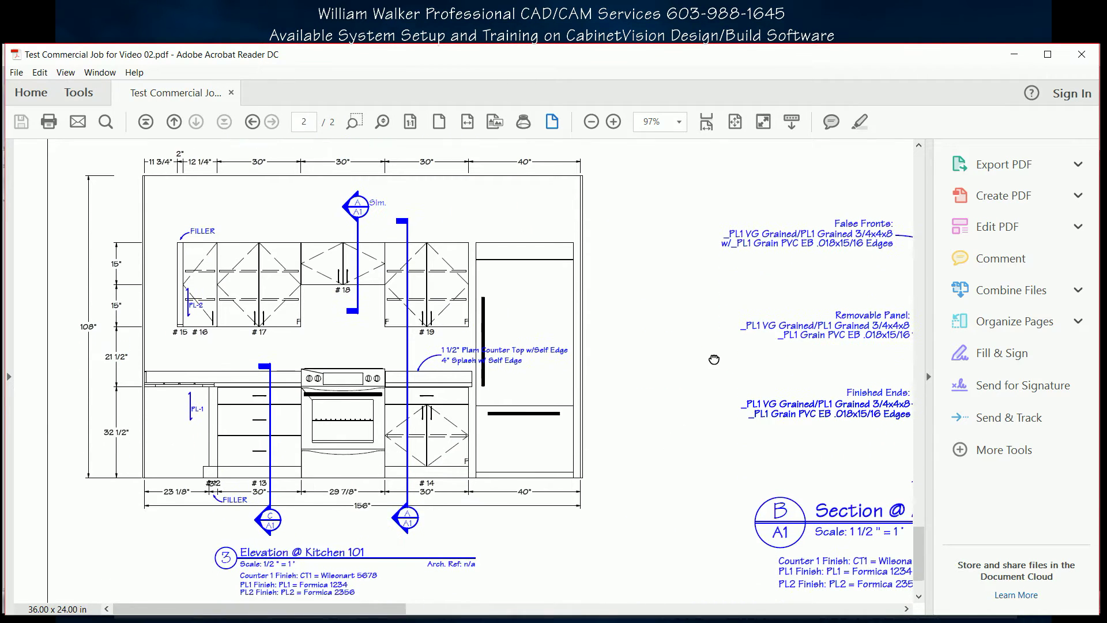
{"action": "left_click_drag", "start_coordinate": [714, 360], "coordinate": [718, 336]}
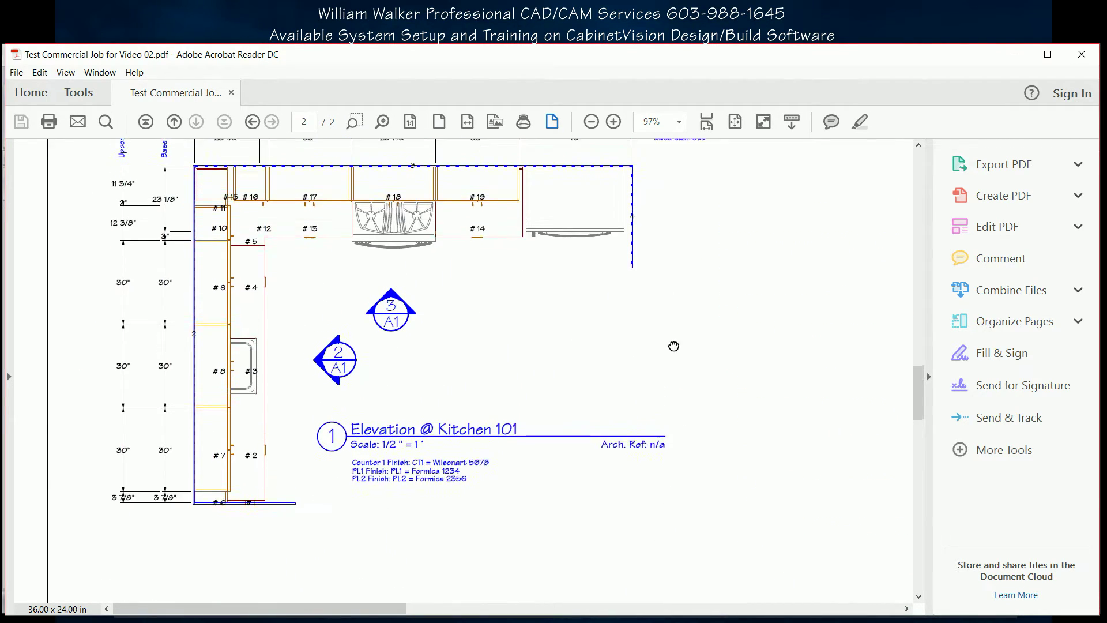
{"action": "left_click_drag", "start_coordinate": [673, 346], "coordinate": [686, 416]}
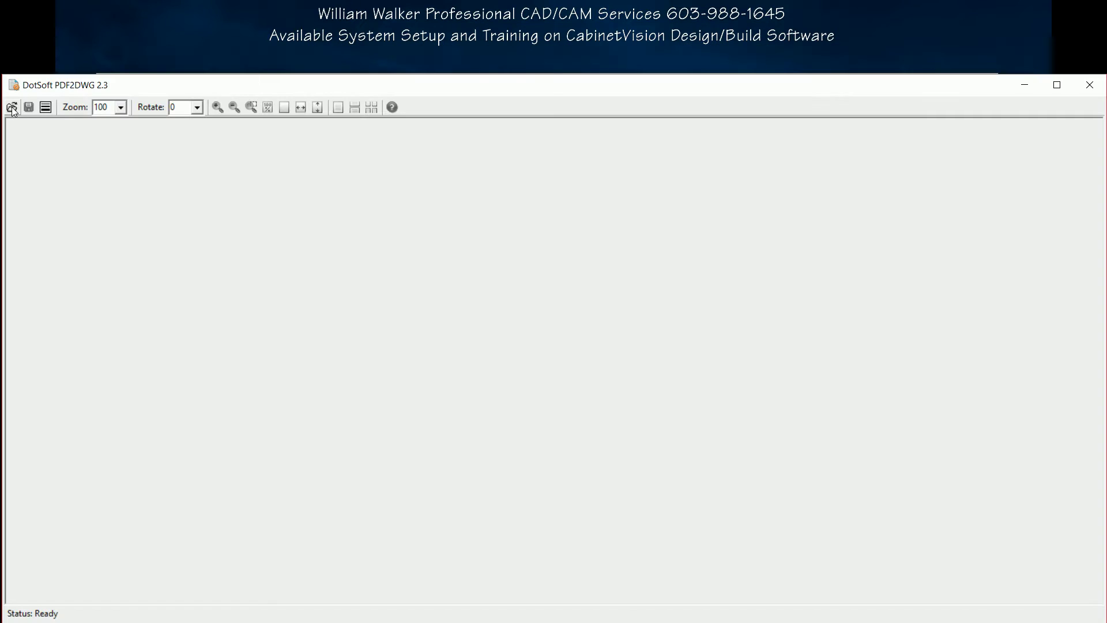
- Load LRH BIRTHING SUITE BID DOCUMENTS 102015.pdf and display page 6's A1.1 floor plan
{"action": "left_click", "coordinate": [12, 108]}
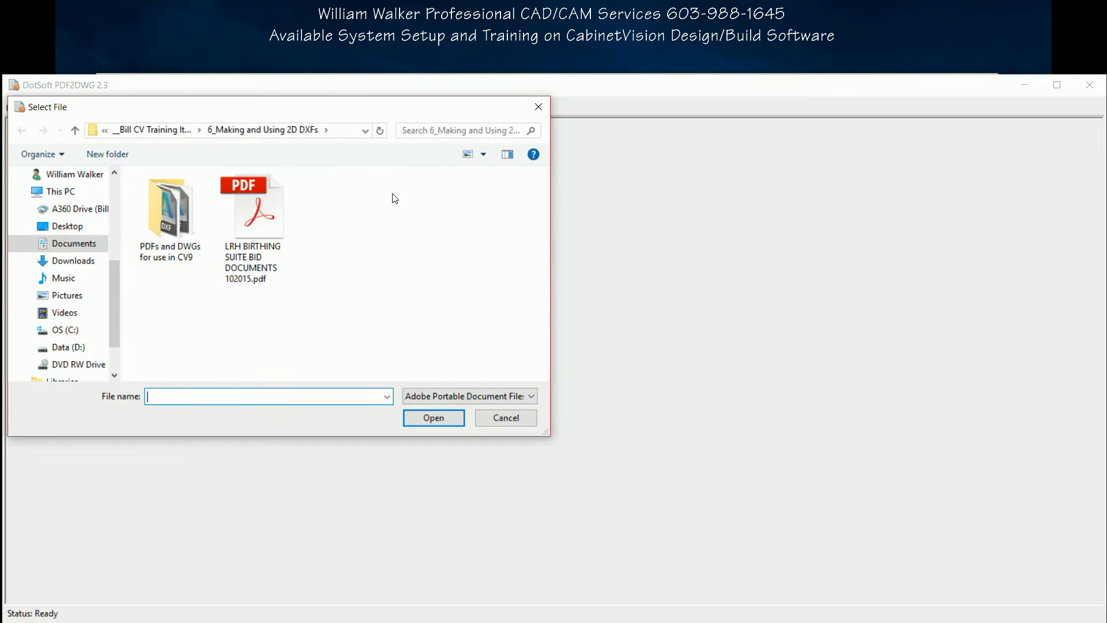
{"action": "left_click", "coordinate": [242, 213]}
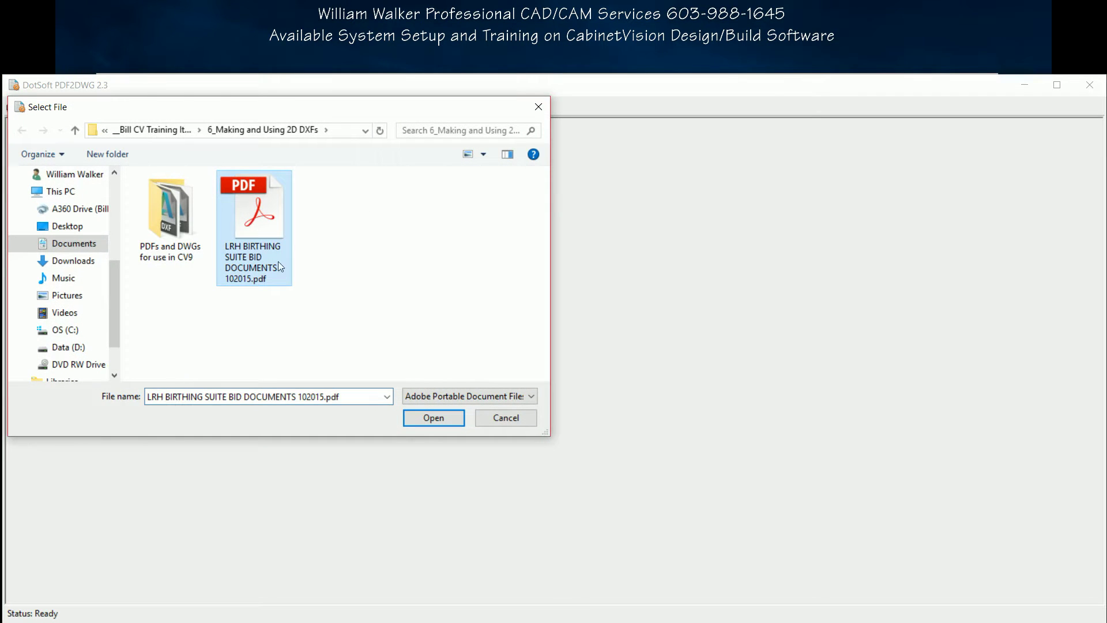
{"action": "left_click", "coordinate": [441, 419]}
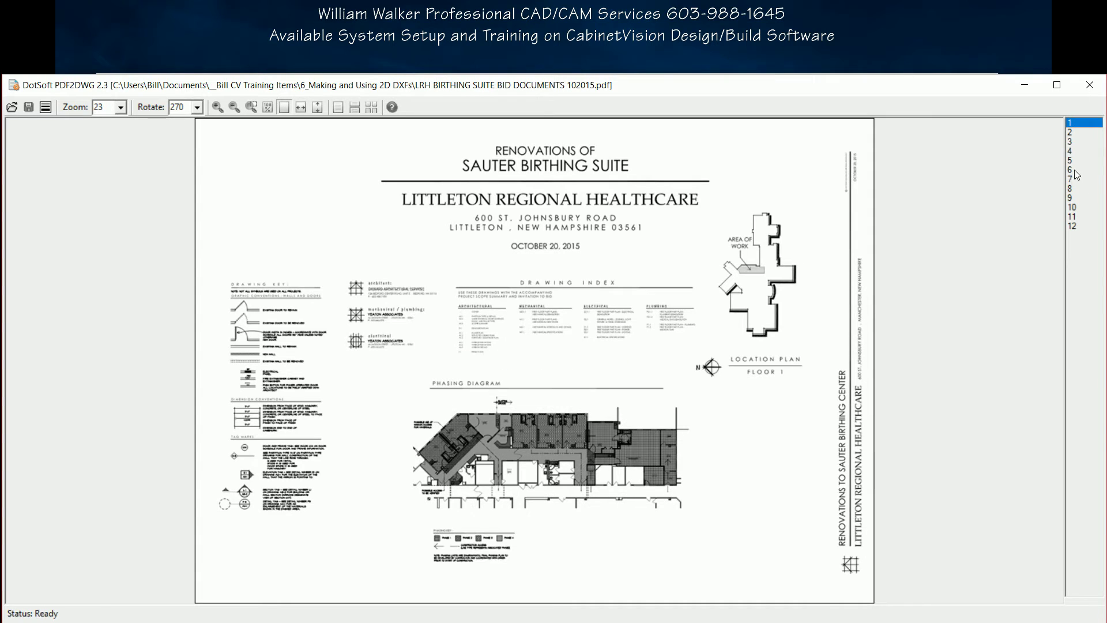
{"action": "left_click", "coordinate": [1073, 169]}
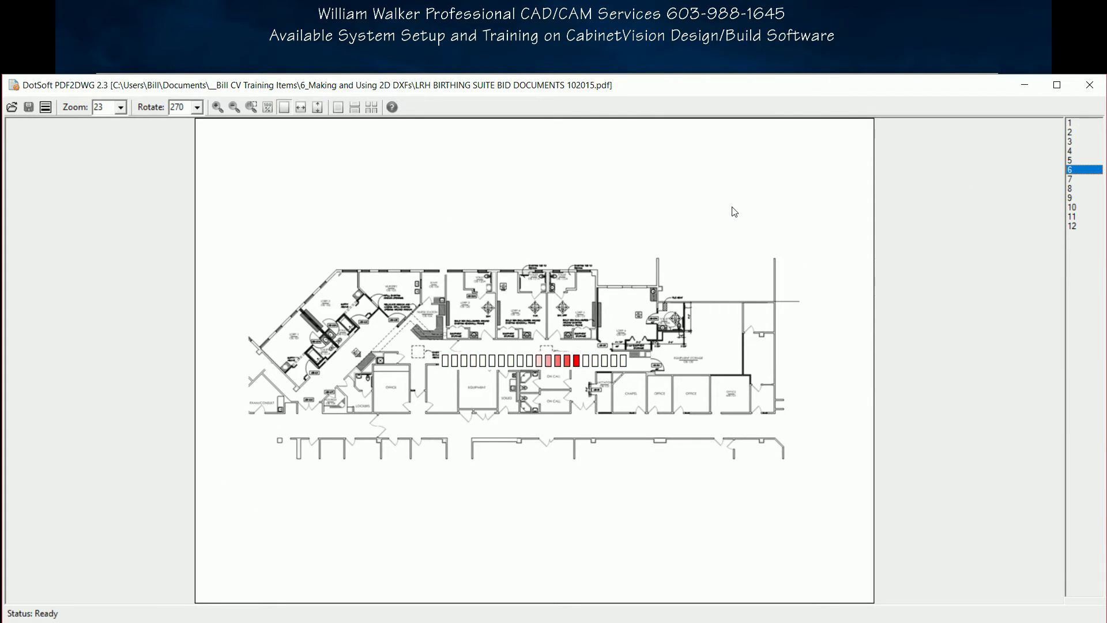
- Export the page 6 floor plan as an R14 DXF (*.dxf) file
{"action": "left_click", "coordinate": [45, 108]}
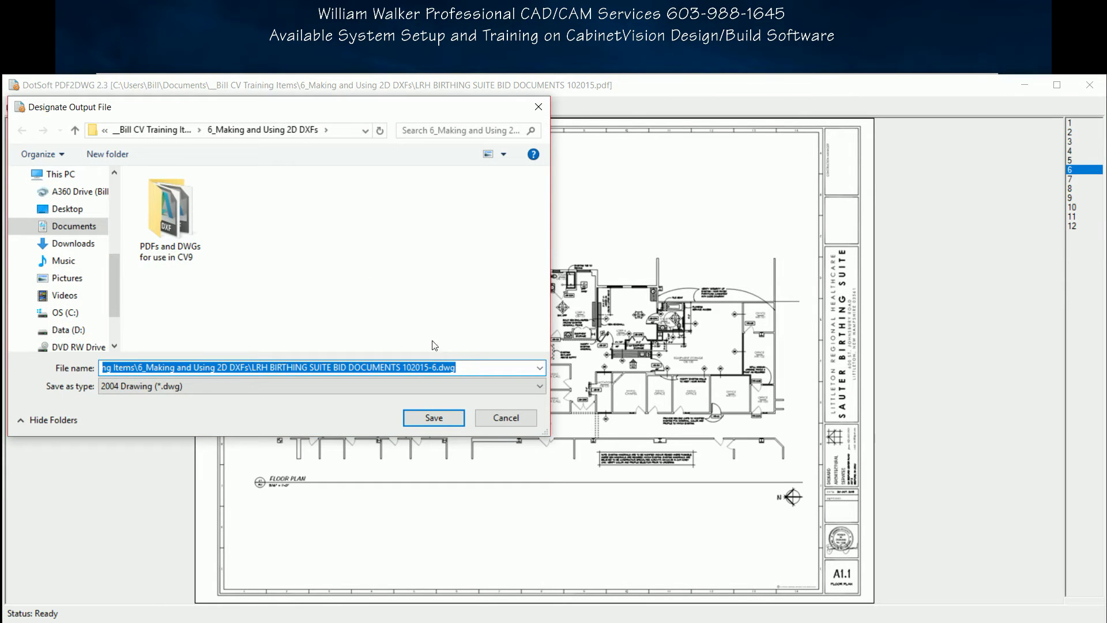
{"action": "left_click", "coordinate": [472, 386]}
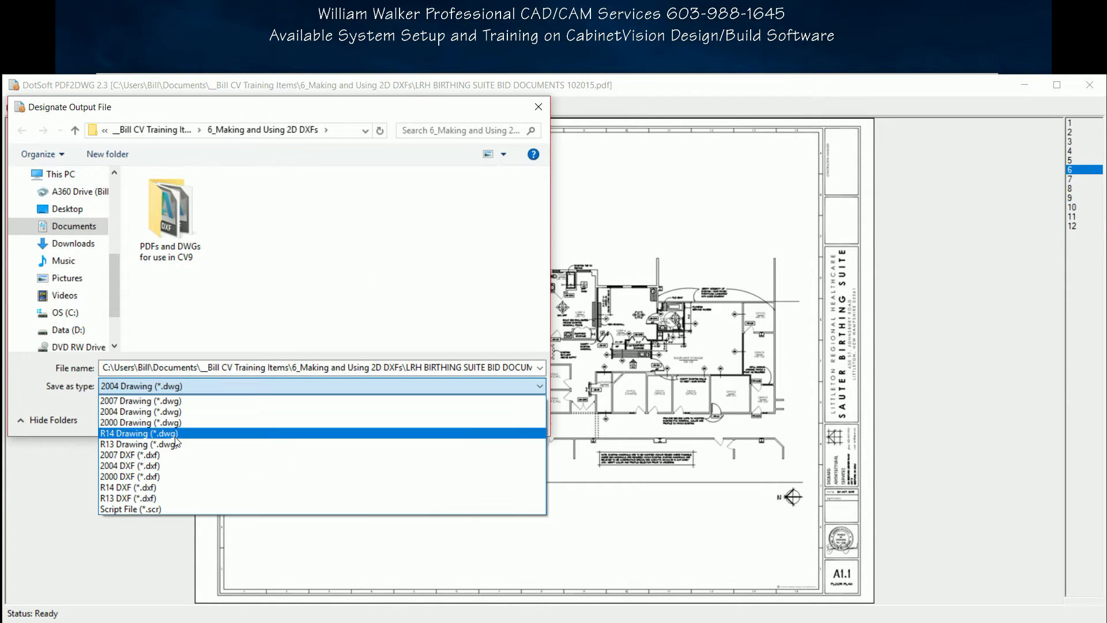
{"action": "left_click", "coordinate": [162, 487]}
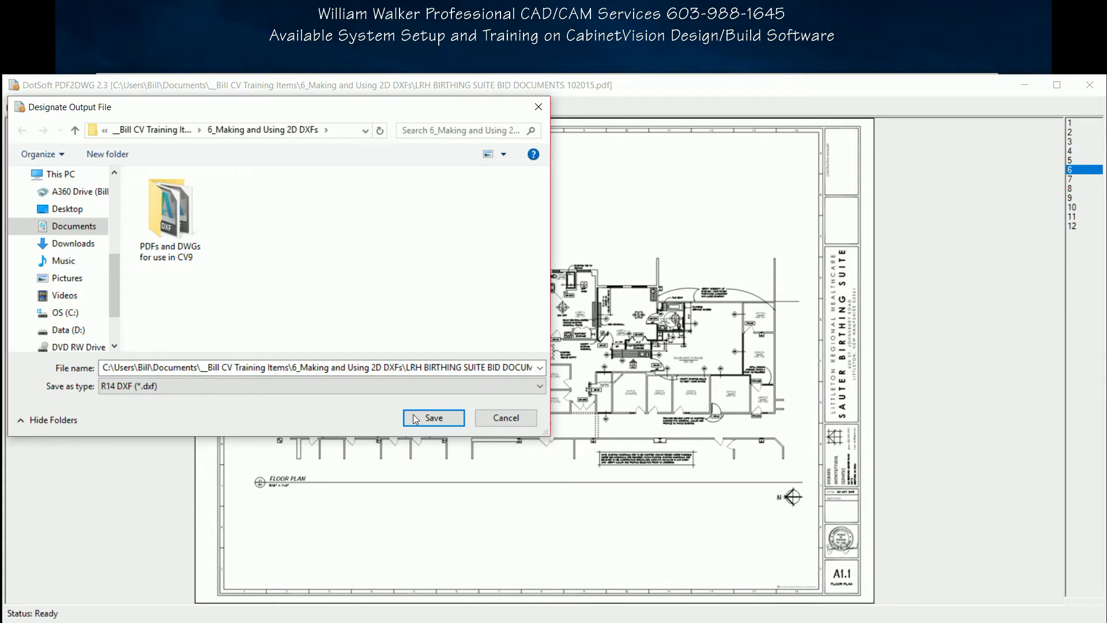
{"action": "left_click", "coordinate": [435, 416]}
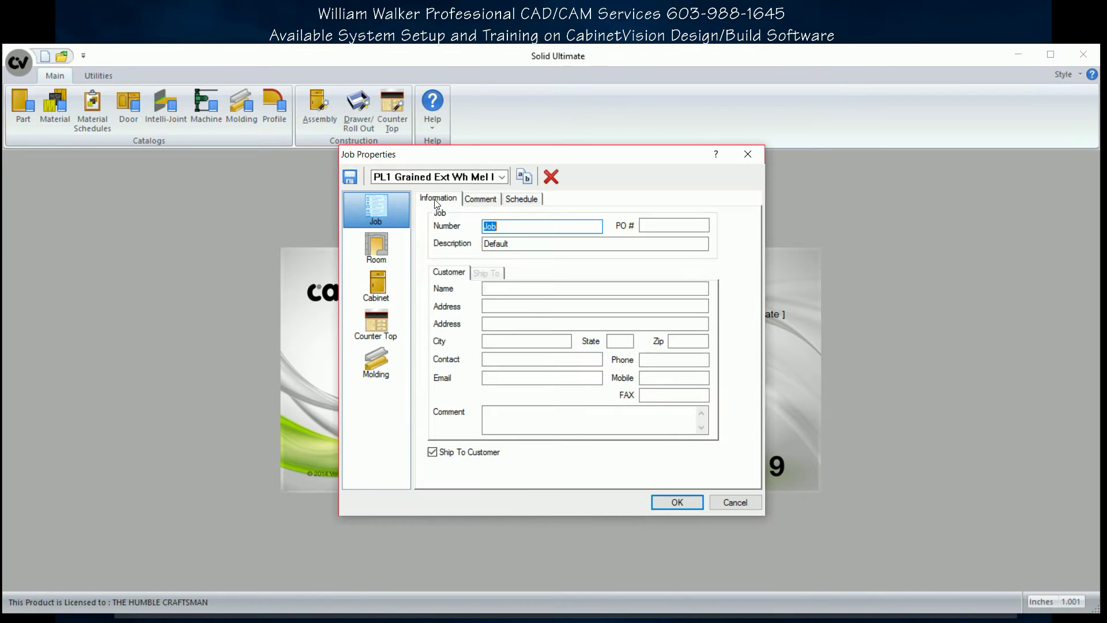
- Keep the PL1 Grained Ext Wh Mel Int PL1 Tops template and accept the new job's properties
{"action": "left_click", "coordinate": [502, 177]}
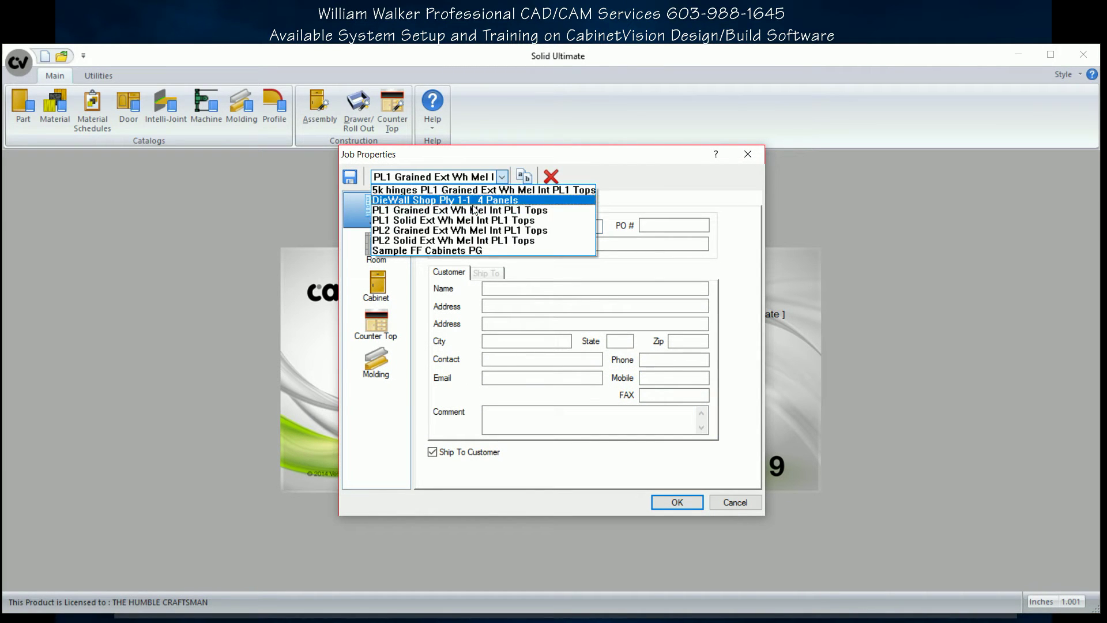
{"action": "left_click", "coordinate": [452, 211]}
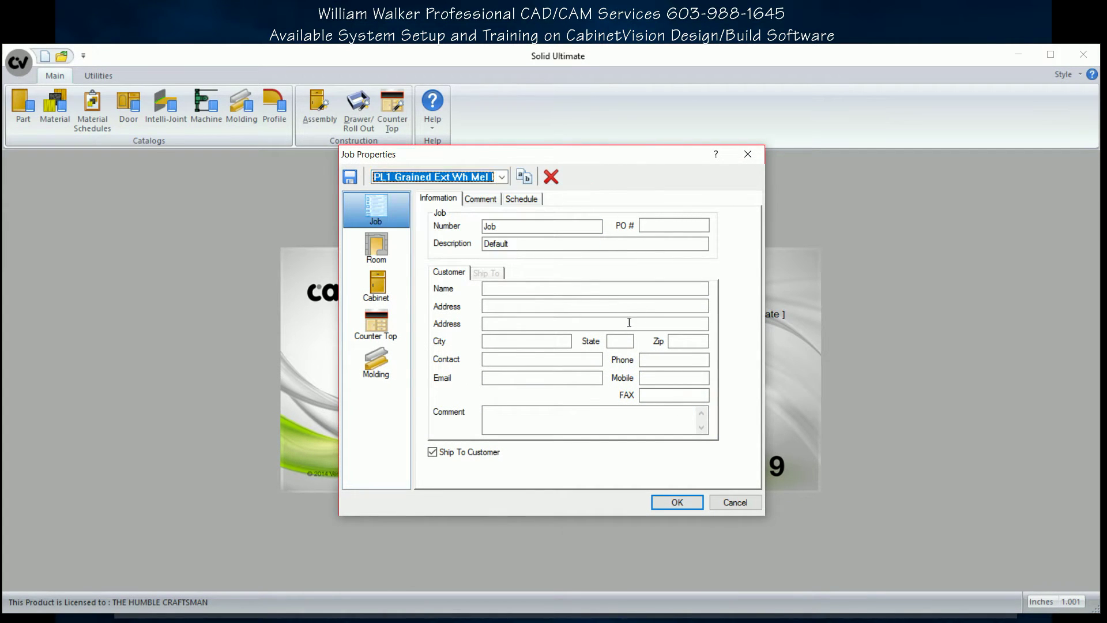
{"action": "left_click", "coordinate": [669, 502]}
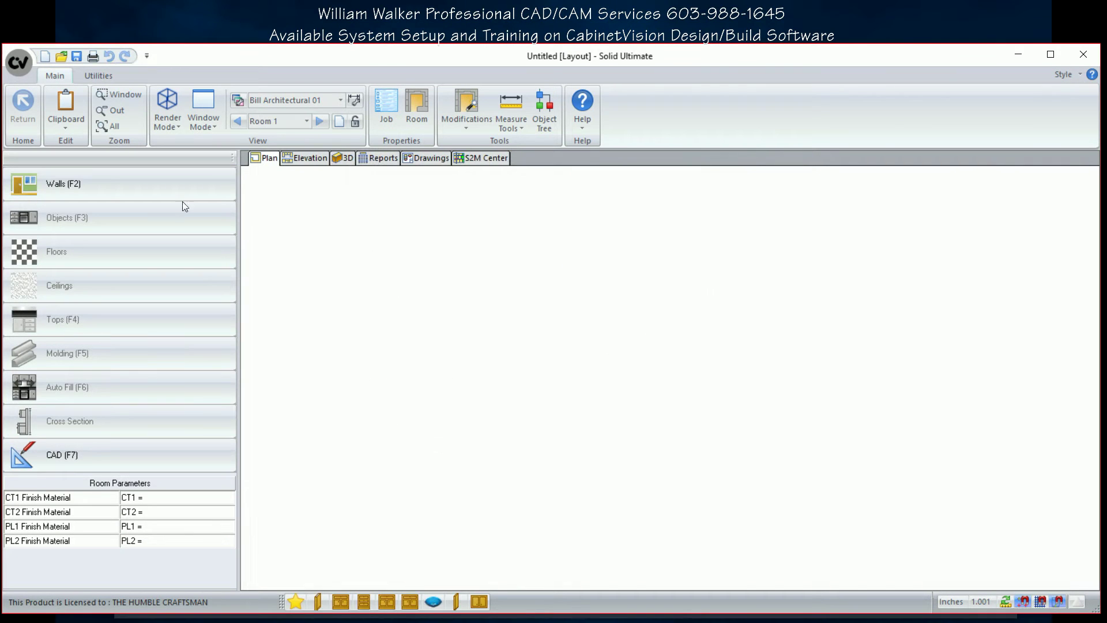
- Import the birthing suite DXF into Room 1's plan via CAD's Insert > DXF
{"action": "left_click", "coordinate": [192, 454]}
{"action": "left_click", "coordinate": [694, 128]}
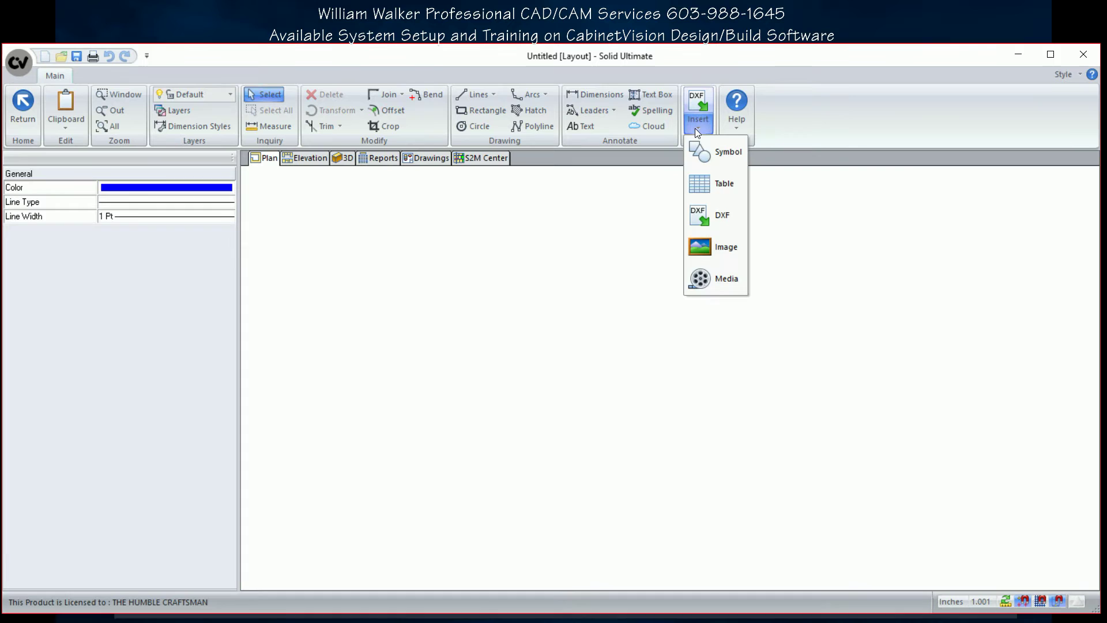
{"action": "left_click", "coordinate": [701, 217]}
{"action": "left_click", "coordinate": [614, 211]}
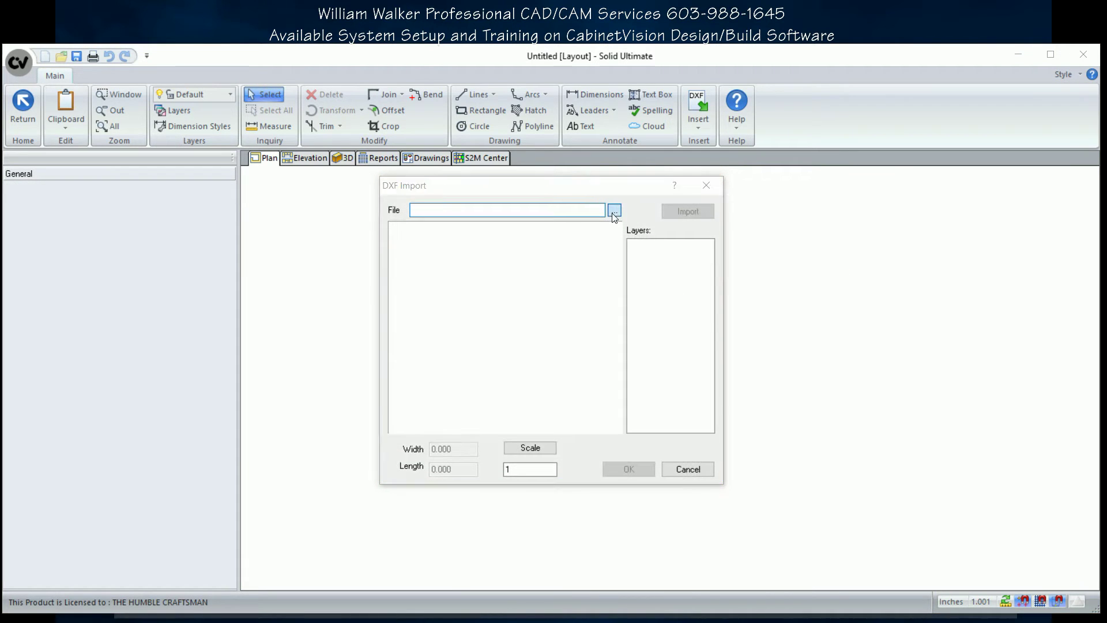
{"action": "left_click", "coordinate": [546, 339]}
{"action": "left_click", "coordinate": [810, 517]}
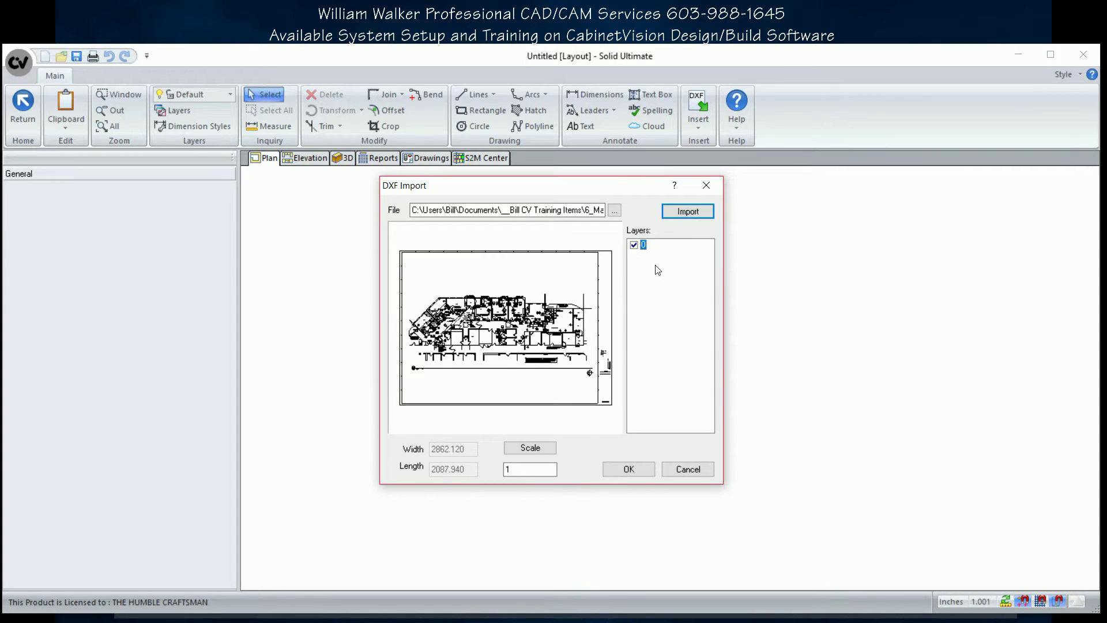
{"action": "left_click", "coordinate": [622, 473]}
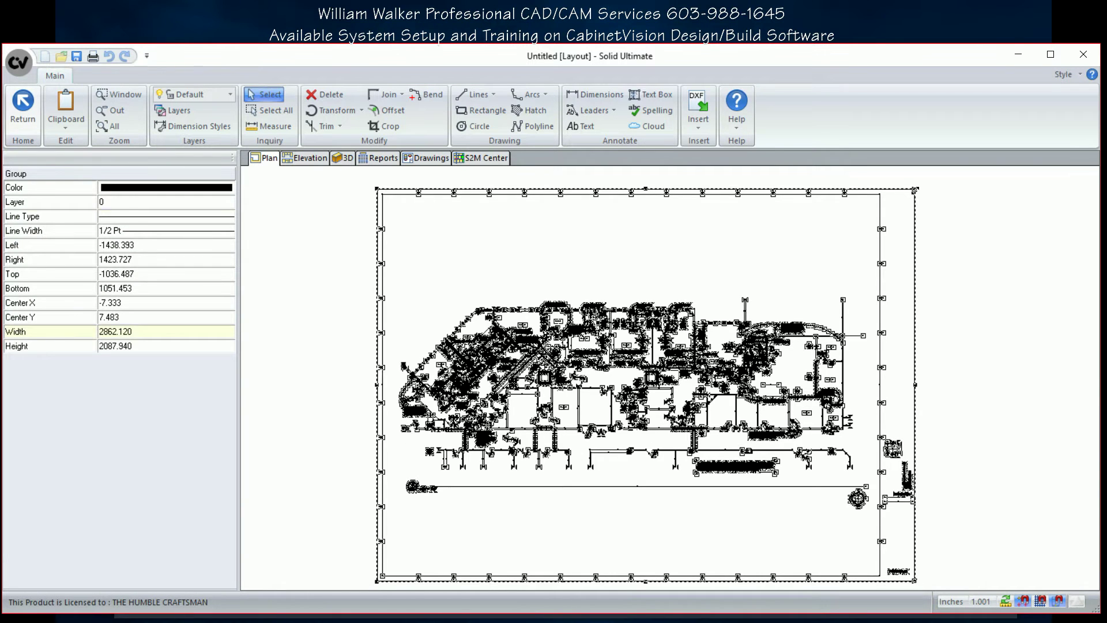
- Scale the imported floor plan to 0.889, making it 2544.722 by 1856.396
{"action": "left_click_drag", "start_coordinate": [915, 190], "coordinate": [880, 215]}
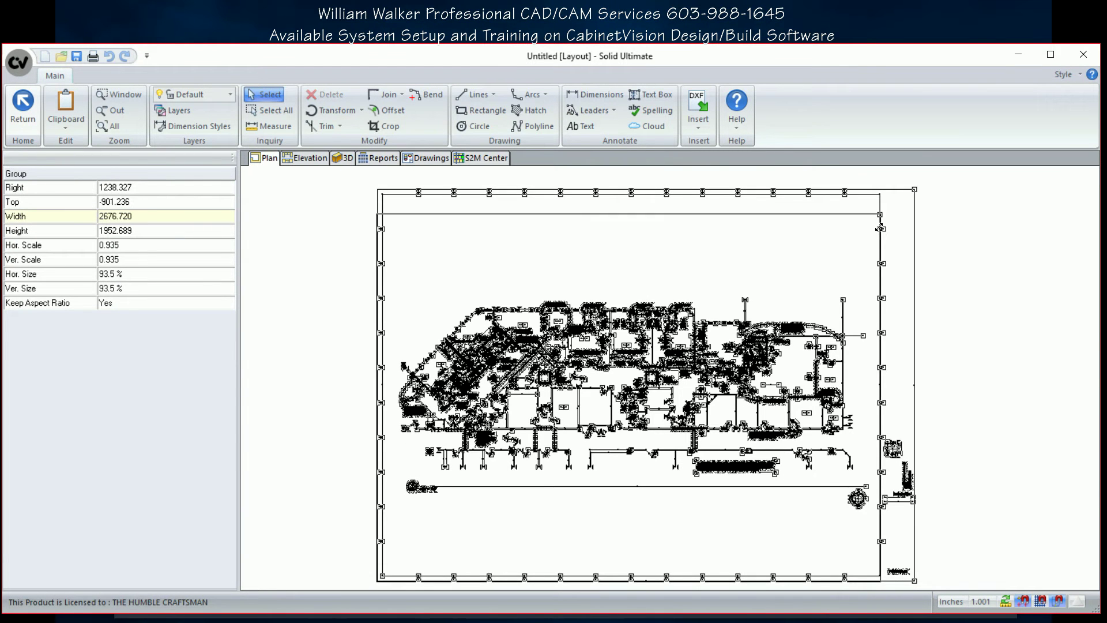
{"action": "key", "text": "Tab"}
{"action": "key", "text": "Tab"}
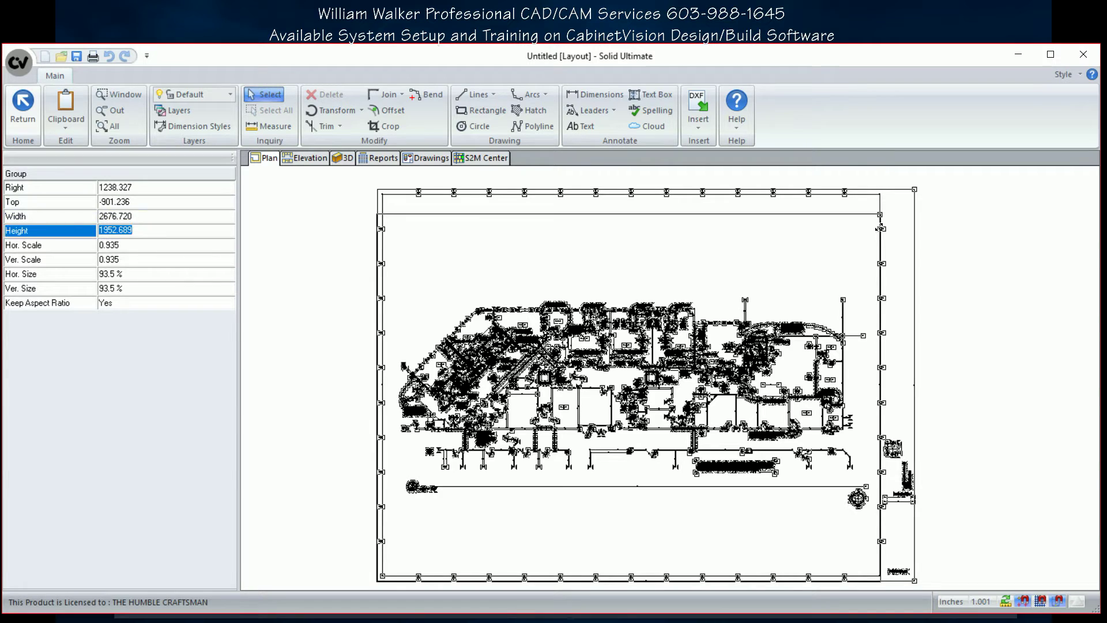
{"action": "key", "text": "Tab"}
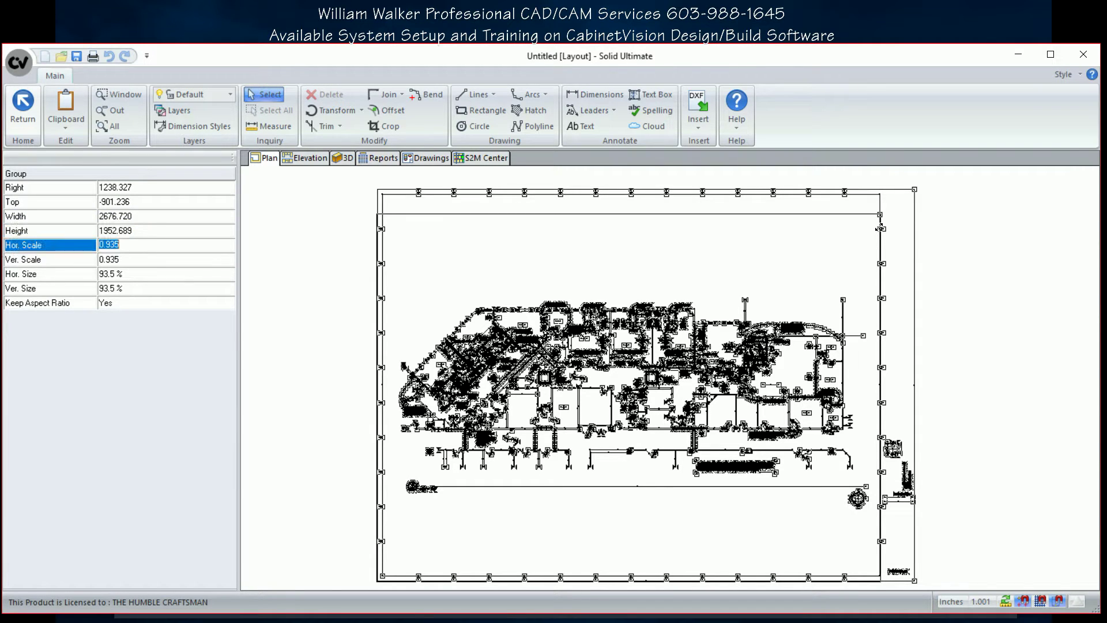
{"action": "type", "text": ".889104"}
{"action": "key", "text": "Tab"}
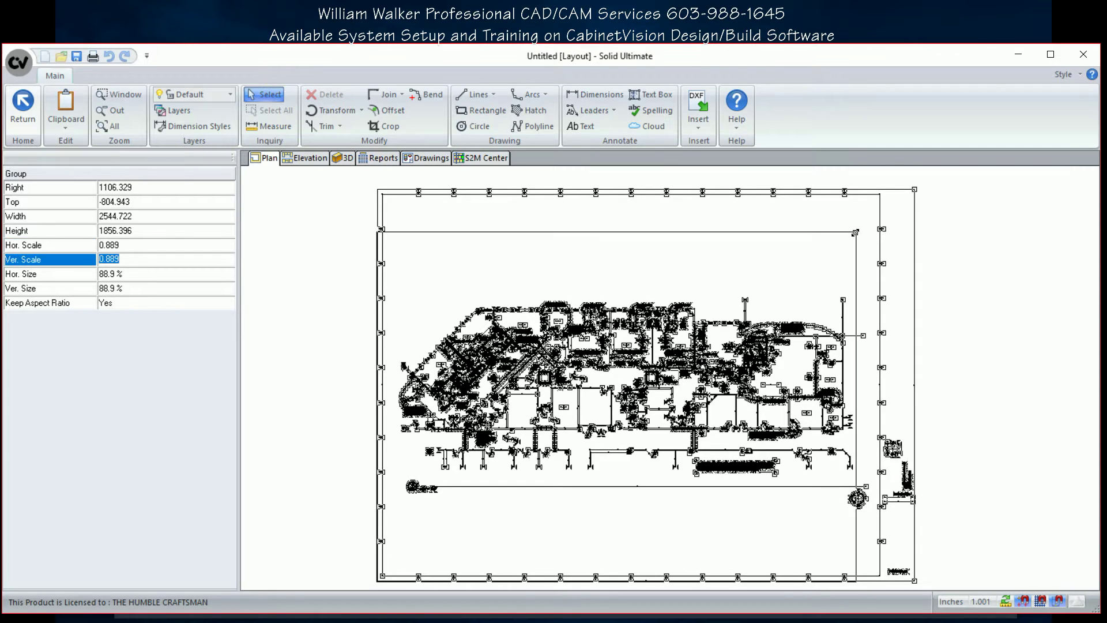
{"action": "key", "text": "Return"}
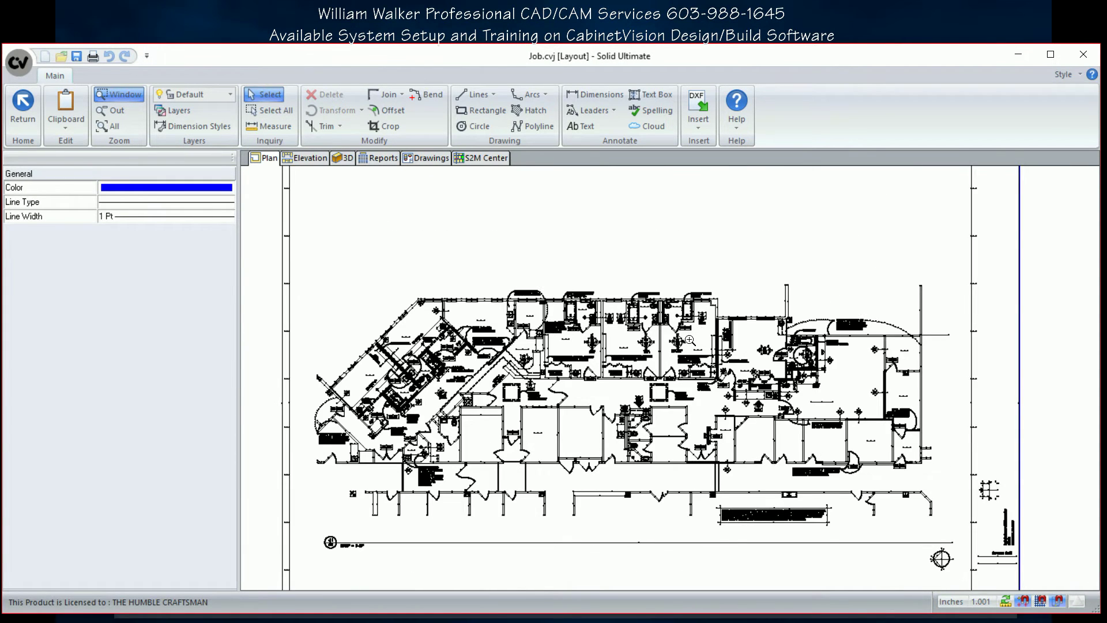
- Window-select and copy the plan area around bathroom OB-122A and equipment storage, then deselect
{"action": "left_click_drag", "start_coordinate": [636, 285], "coordinate": [744, 393]}
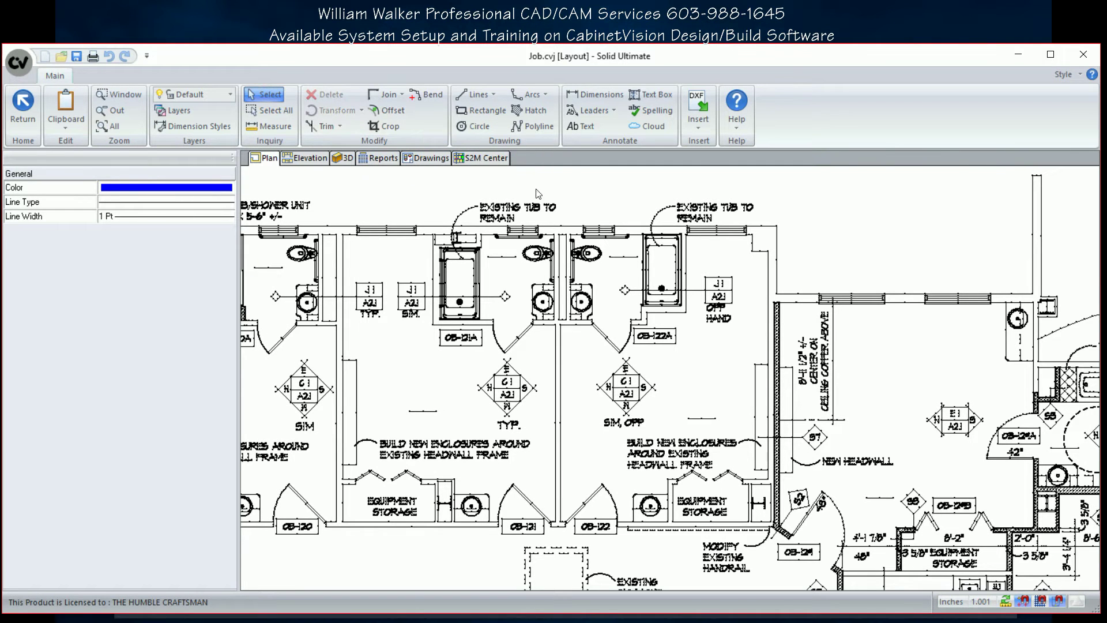
{"action": "left_click_drag", "start_coordinate": [500, 182], "coordinate": [828, 579]}
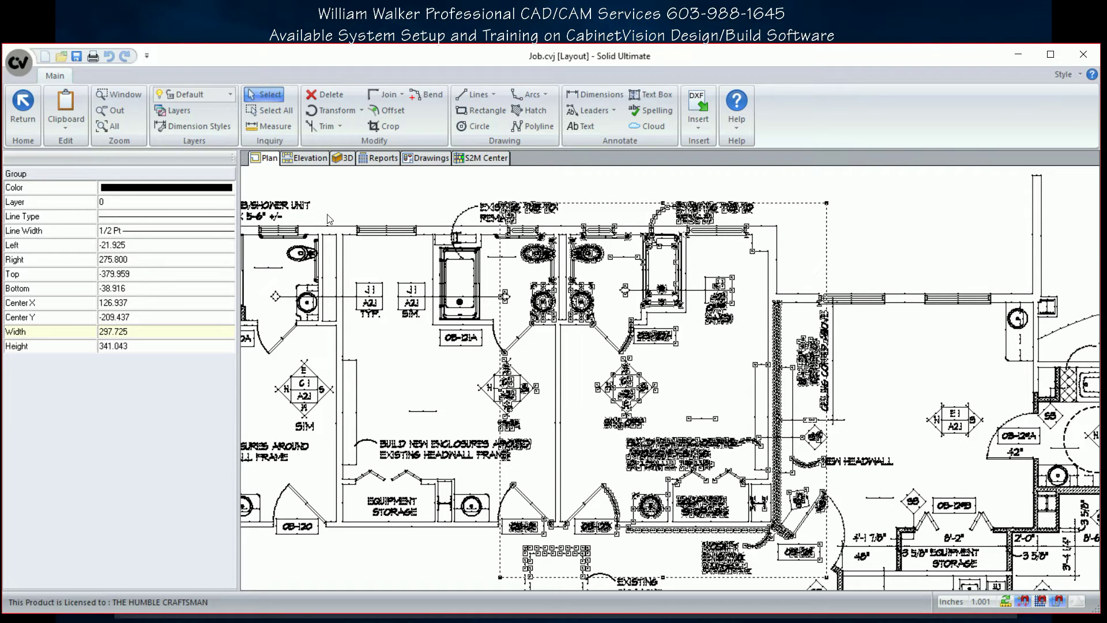
{"action": "key", "text": "Escape"}
- Paste the copied bathroom OB-122A and Equipment Storage plan section into Room 2's blank CAD layout
{"action": "left_click", "coordinate": [23, 103]}
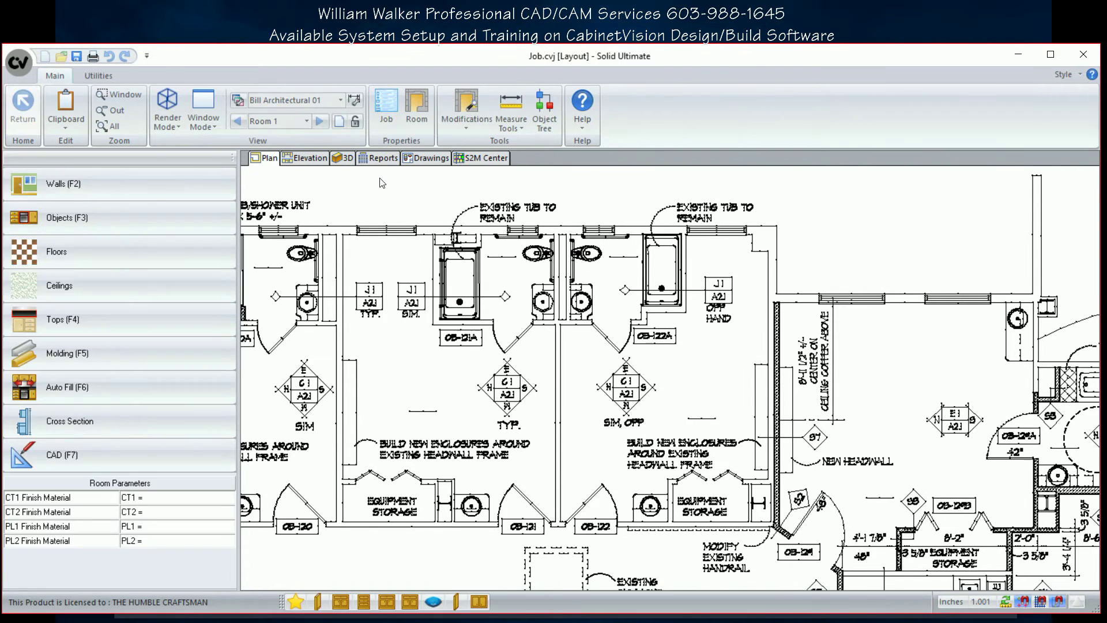
{"action": "left_click", "coordinate": [309, 121]}
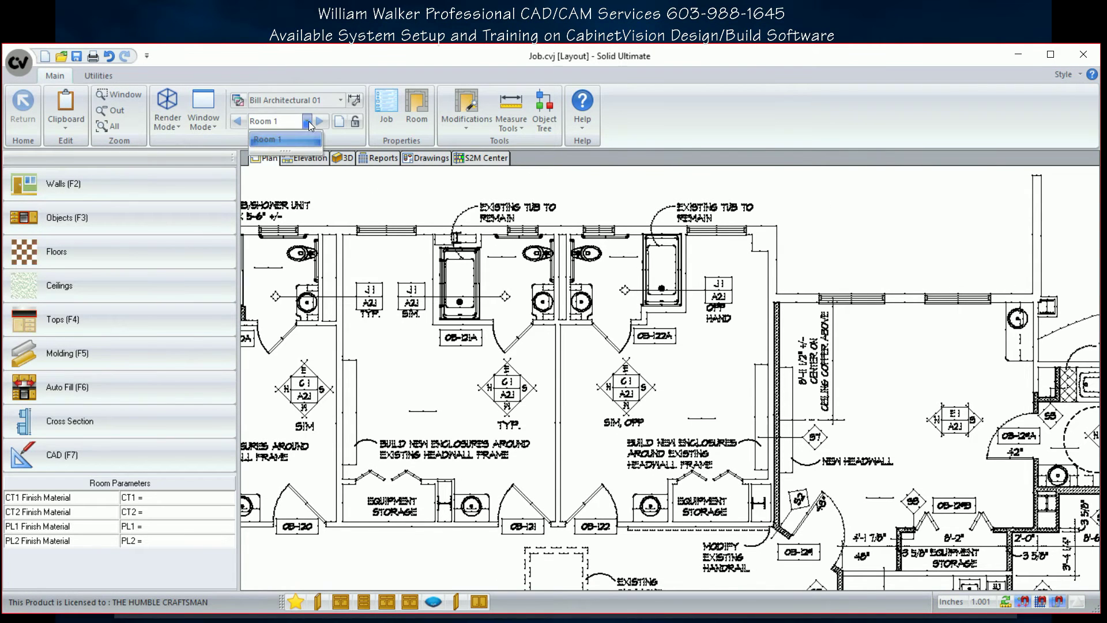
{"action": "left_click", "coordinate": [122, 456]}
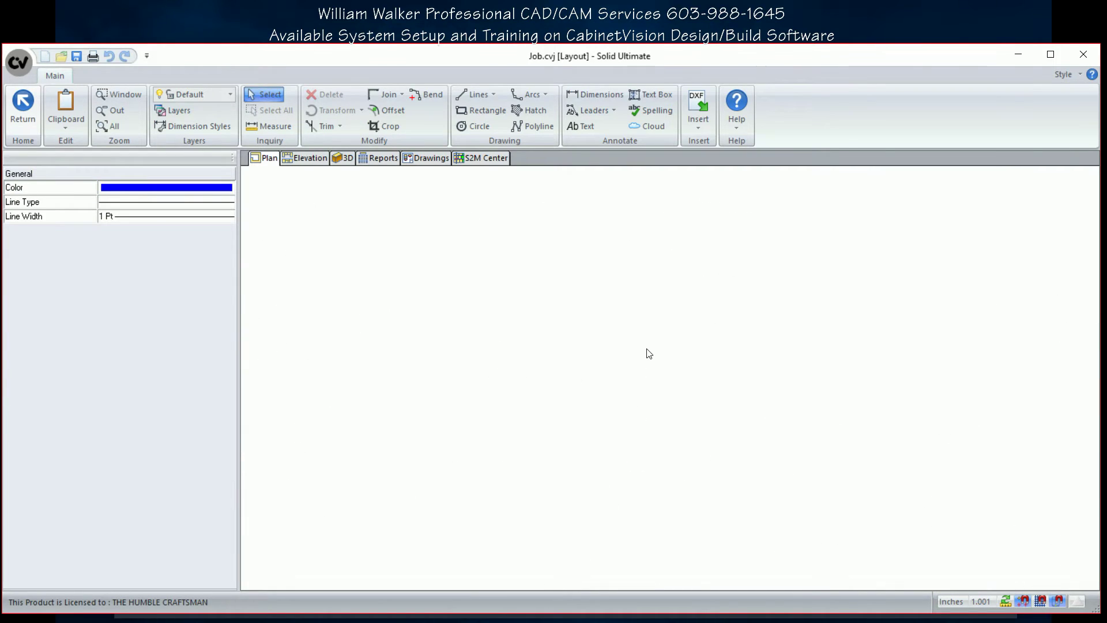
{"action": "key", "text": "ctrl+v"}
{"action": "left_click", "coordinate": [714, 392]}
{"action": "scroll", "coordinate": [652, 314], "scroll_direction": "down", "scroll_amount": 3}
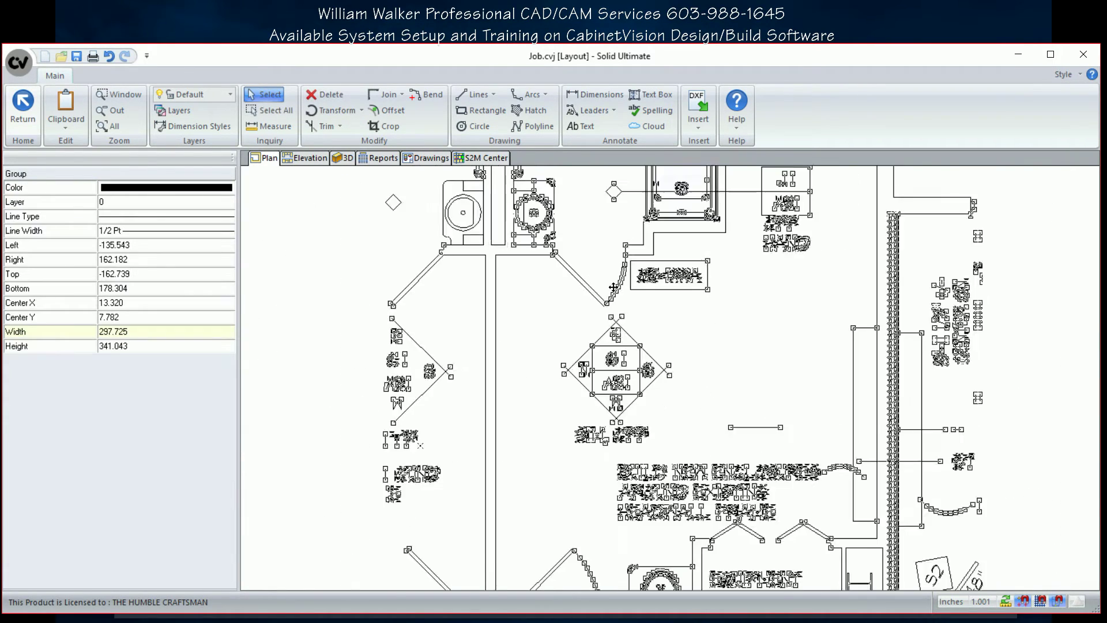
{"action": "scroll", "coordinate": [652, 313], "scroll_direction": "down", "scroll_amount": 1}
{"action": "left_click", "coordinate": [877, 341]}
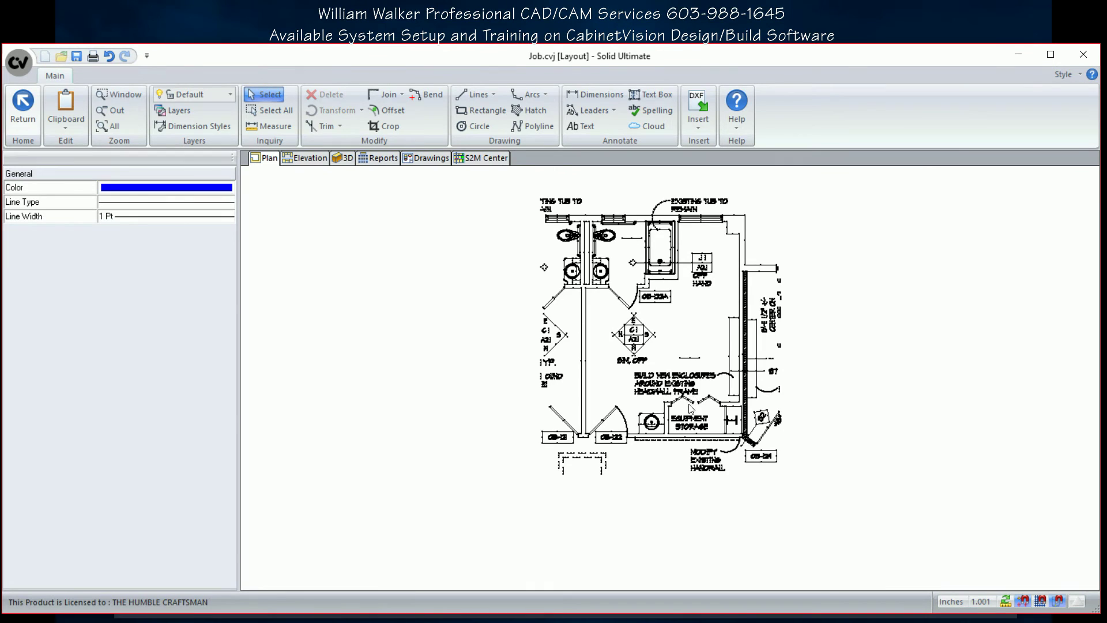
{"action": "scroll", "coordinate": [691, 408], "scroll_direction": "up", "scroll_amount": 4}
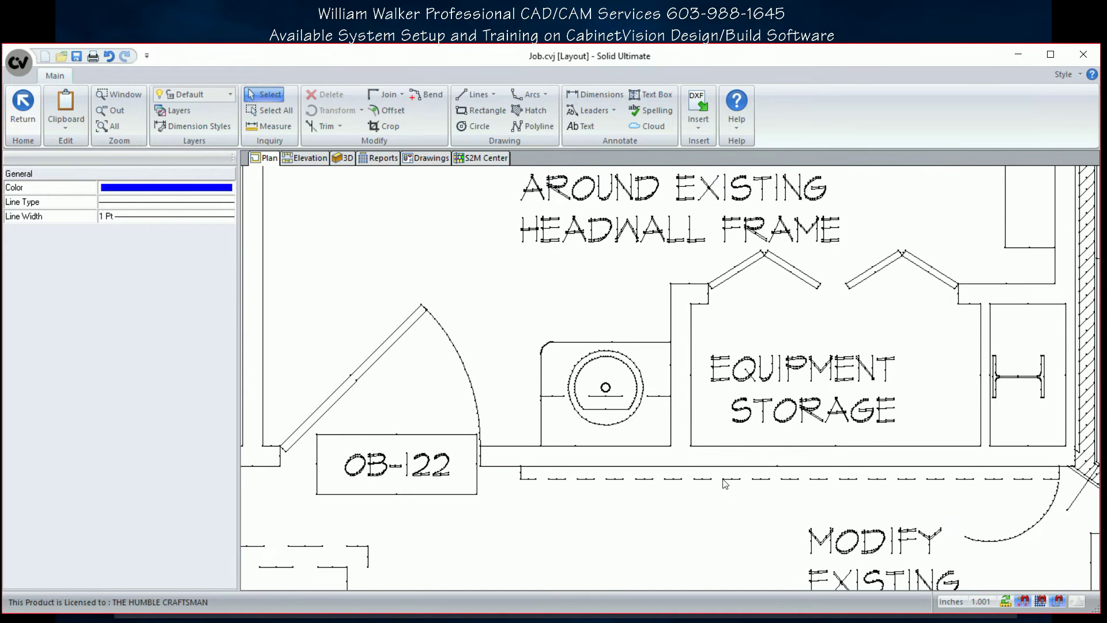
- Trace the sink alcove walls beside Equipment Storage as a chained line
{"action": "left_click", "coordinate": [22, 104]}
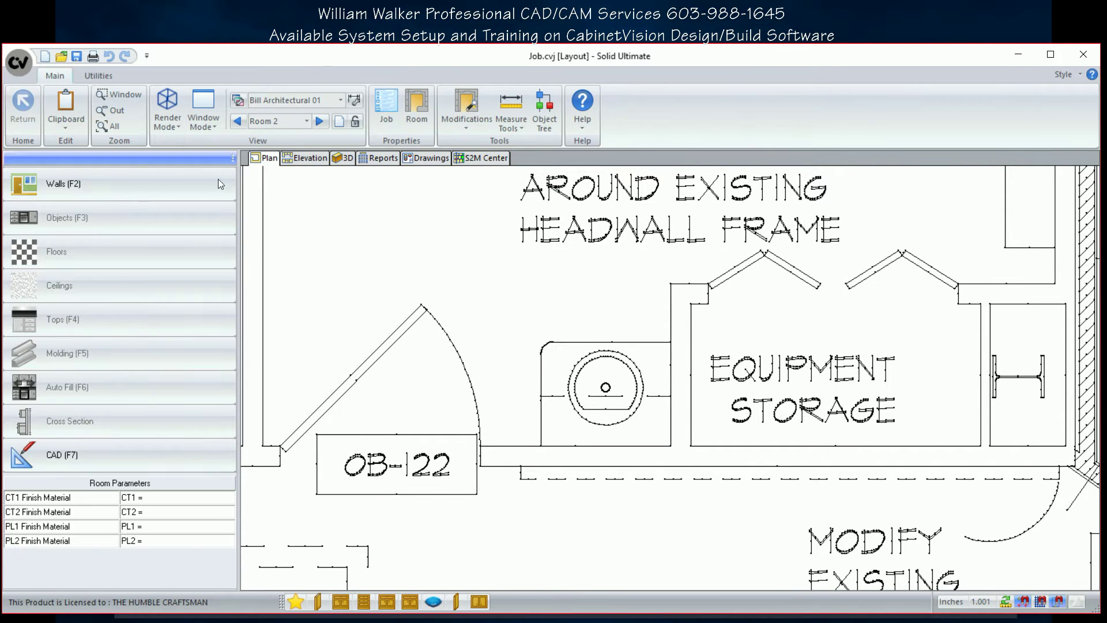
{"action": "left_click", "coordinate": [109, 183]}
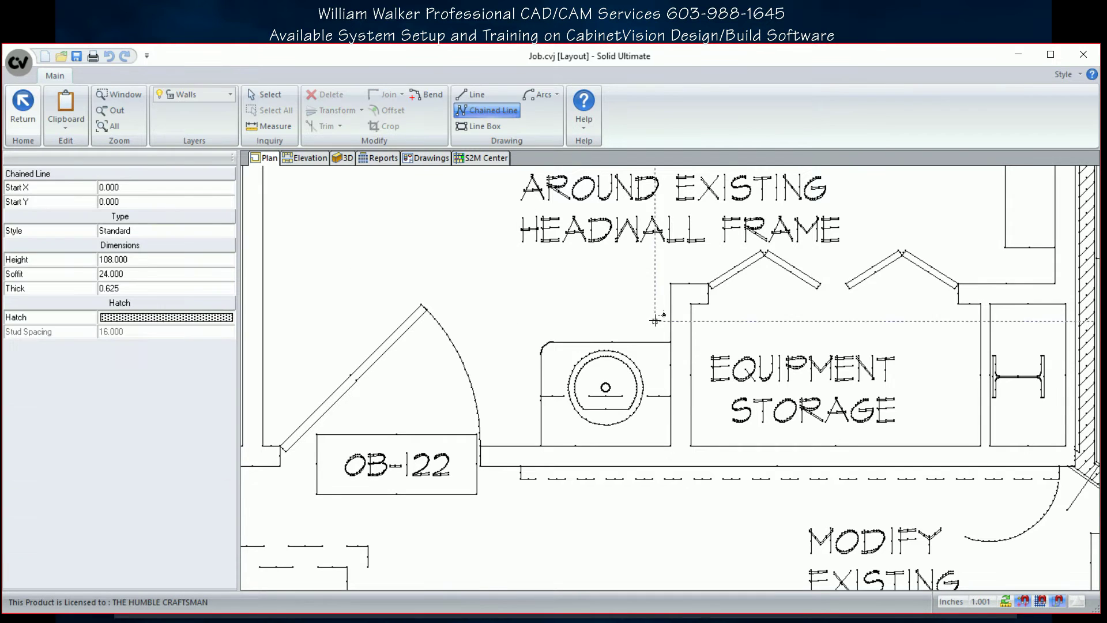
{"action": "left_click", "coordinate": [671, 285]}
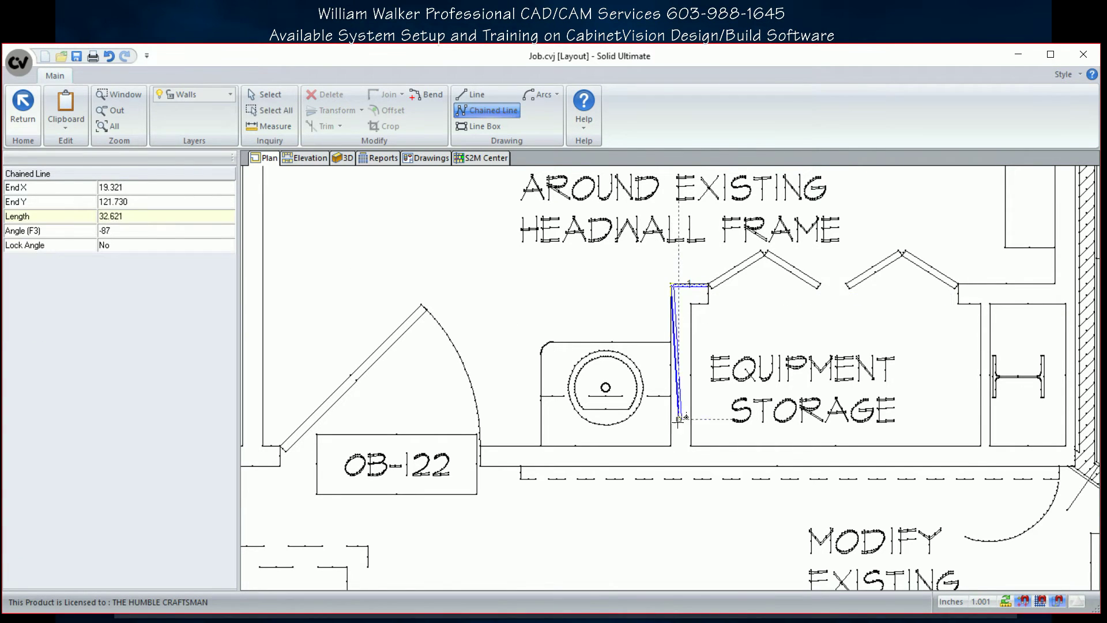
{"action": "left_click", "coordinate": [673, 447]}
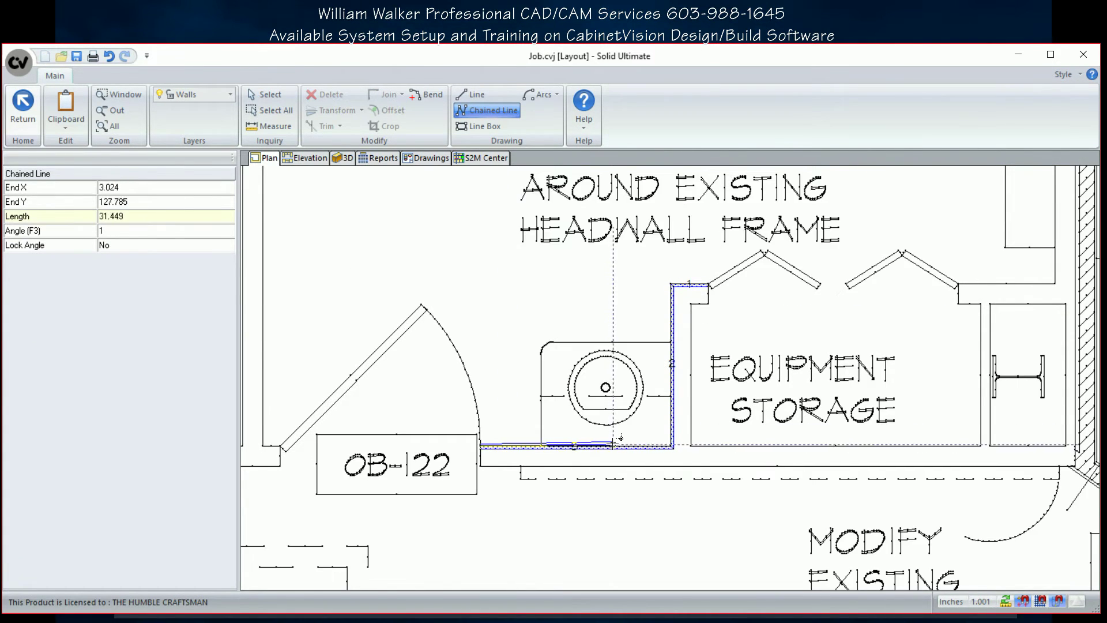
{"action": "double_click", "coordinate": [621, 438]}
- Place a False Front Sink Base cabinet at the sink and open its wall elevation
{"action": "left_click", "coordinate": [23, 102]}
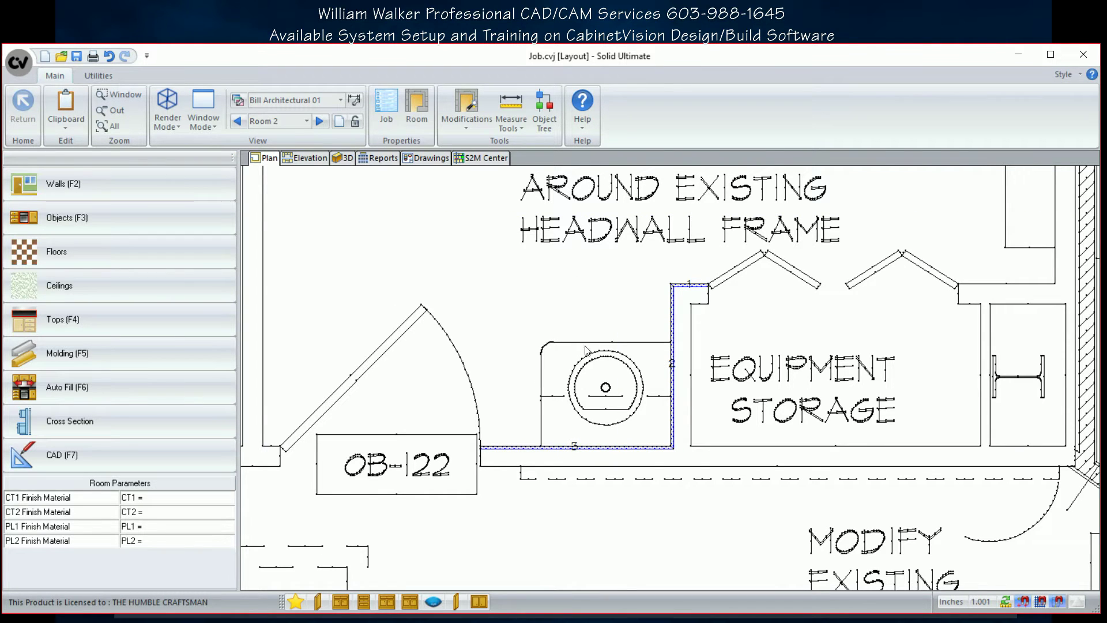
{"action": "left_click", "coordinate": [410, 602]}
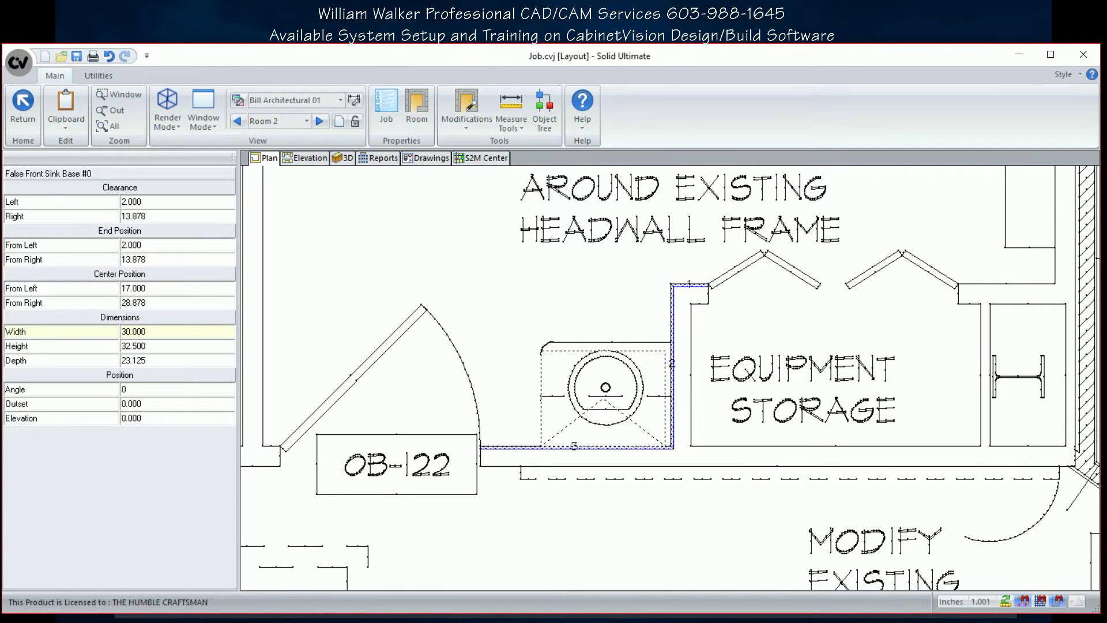
{"action": "left_click", "coordinate": [634, 410]}
{"action": "double_click", "coordinate": [639, 414]}
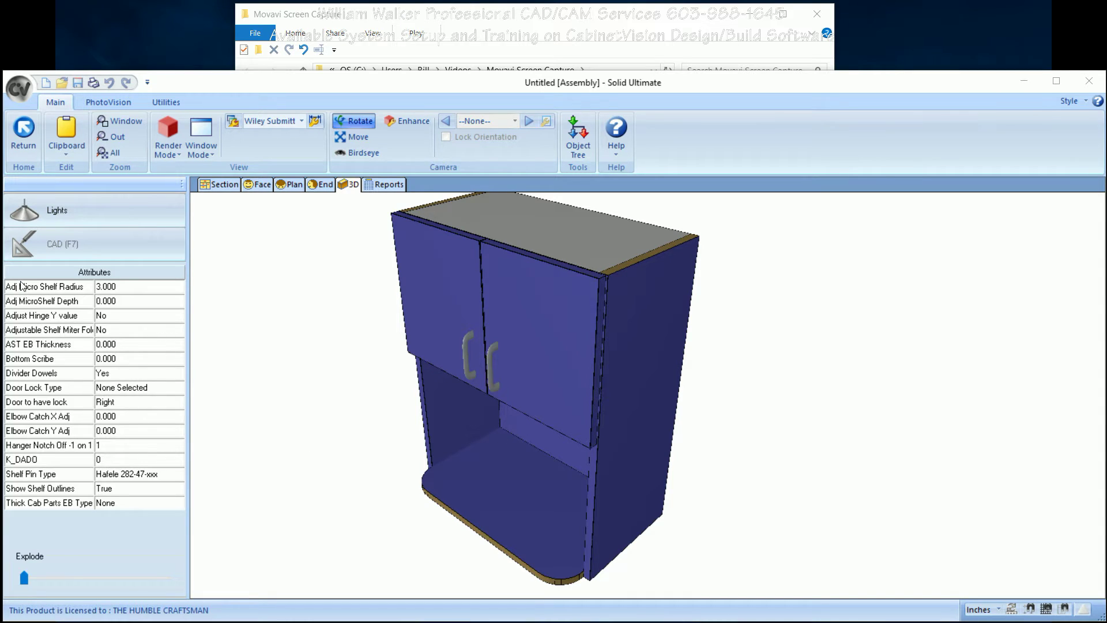
- Set Adj Micro Shelf Radius to 1, MicroShelf Depth to 2, then the radius back to 0
{"action": "left_click", "coordinate": [125, 287]}
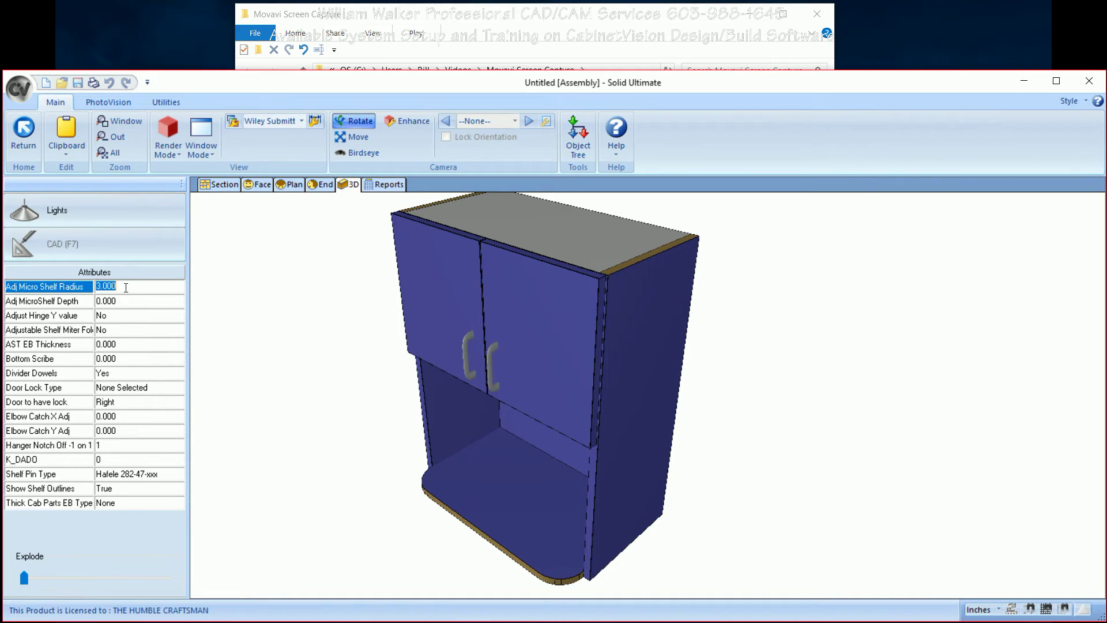
{"action": "type", "text": "1"}
{"action": "key", "text": "Return"}
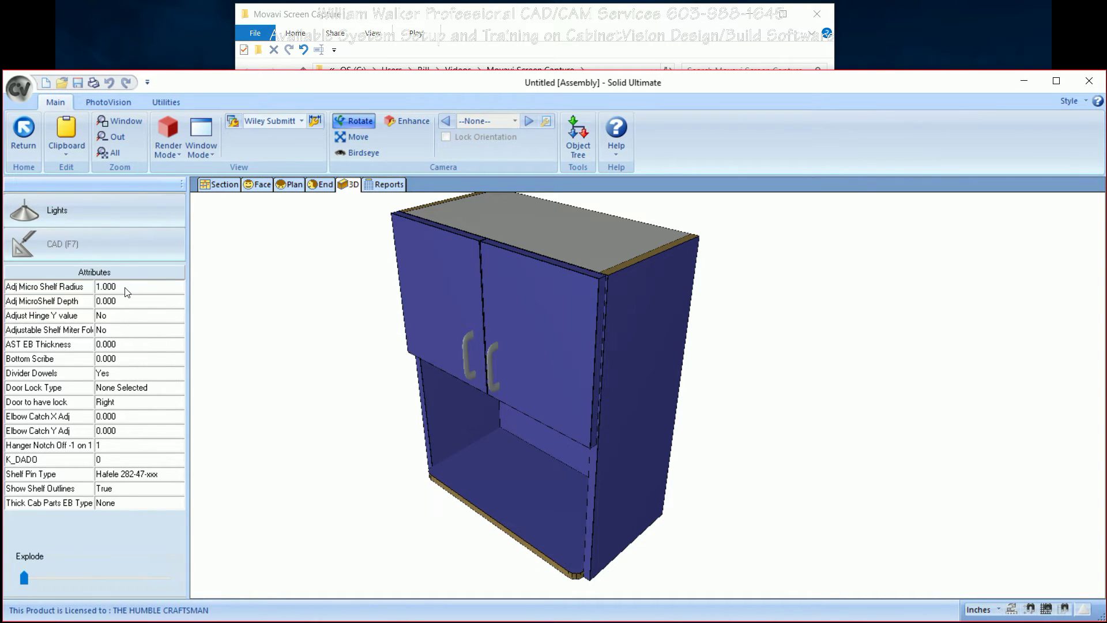
{"action": "left_click", "coordinate": [126, 304]}
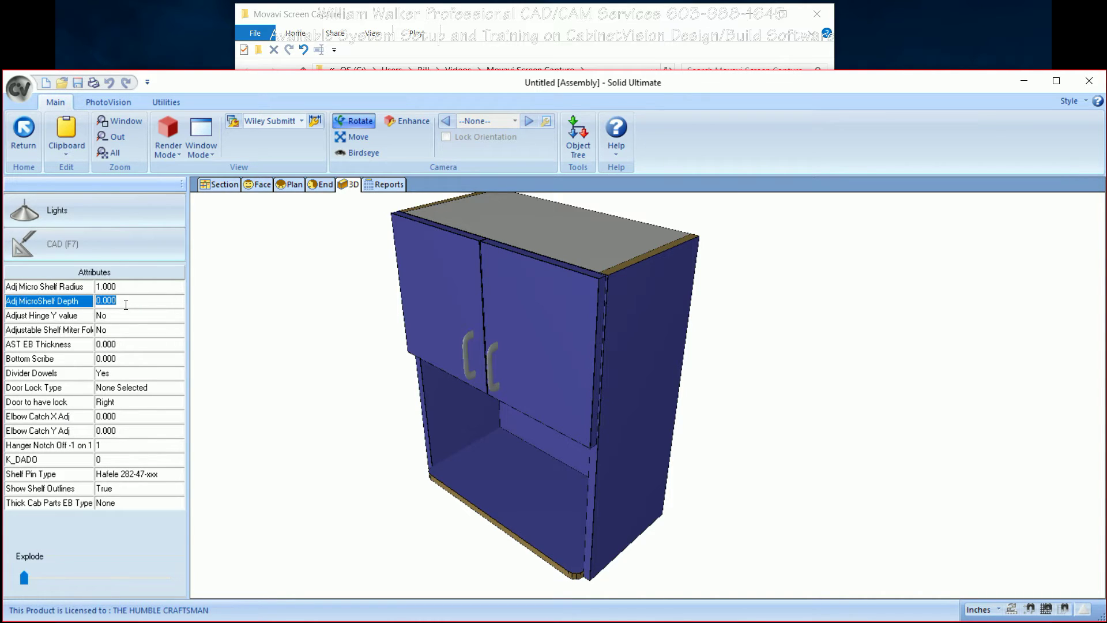
{"action": "type", "text": "2"}
{"action": "key", "text": "Return"}
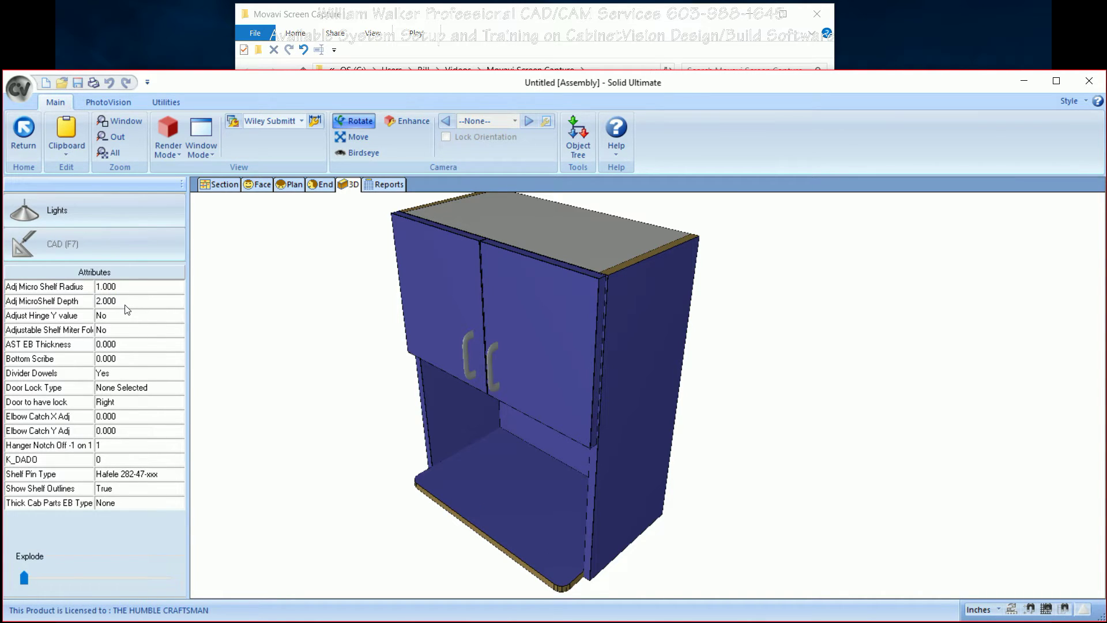
{"action": "left_click", "coordinate": [134, 289]}
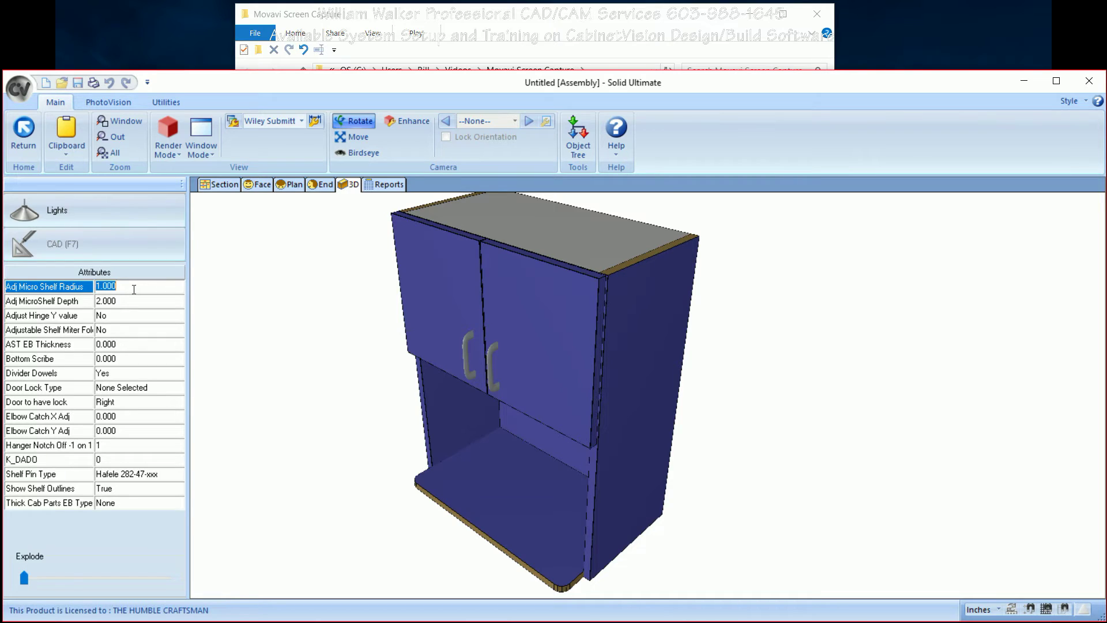
{"action": "type", "text": "0"}
{"action": "key", "text": "Return"}
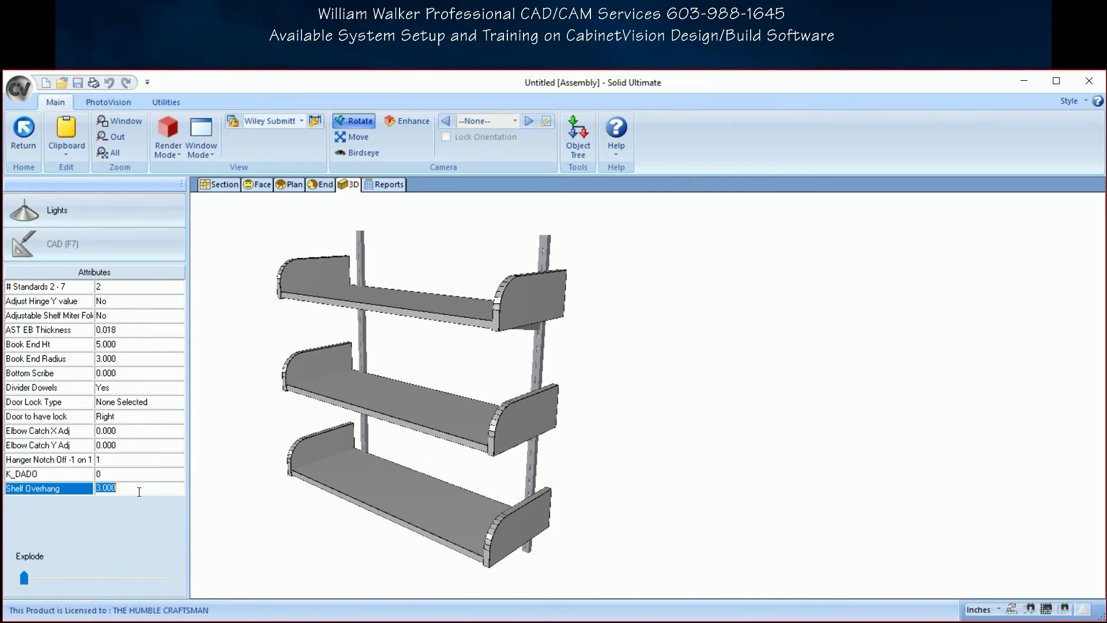
- Set Shelf Overhang 4, Book End Ht 6 and Book End Radius 2 in Attributes
{"action": "type", "text": "4"}
{"action": "key", "text": "Return"}
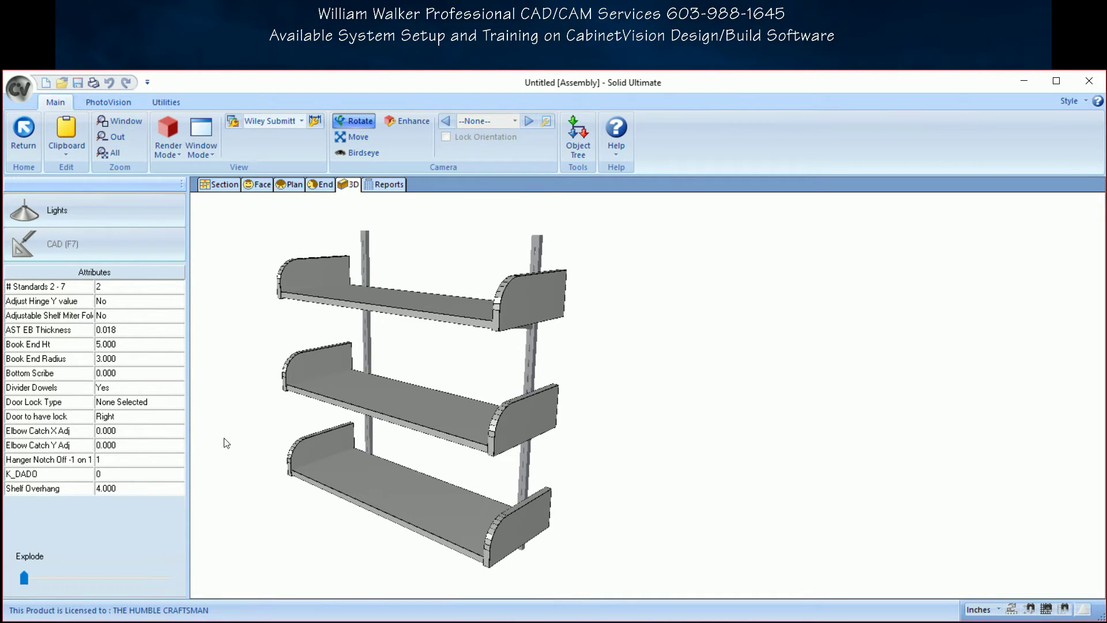
{"action": "left_click", "coordinate": [132, 344]}
{"action": "type", "text": "6"}
{"action": "key", "text": "Return"}
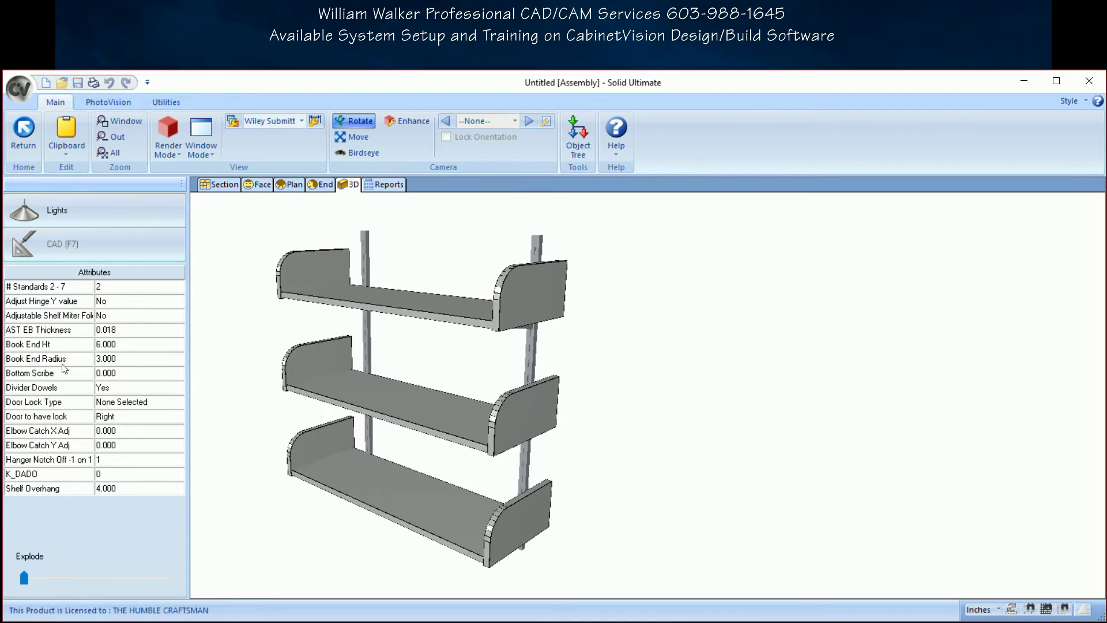
{"action": "left_click", "coordinate": [129, 359]}
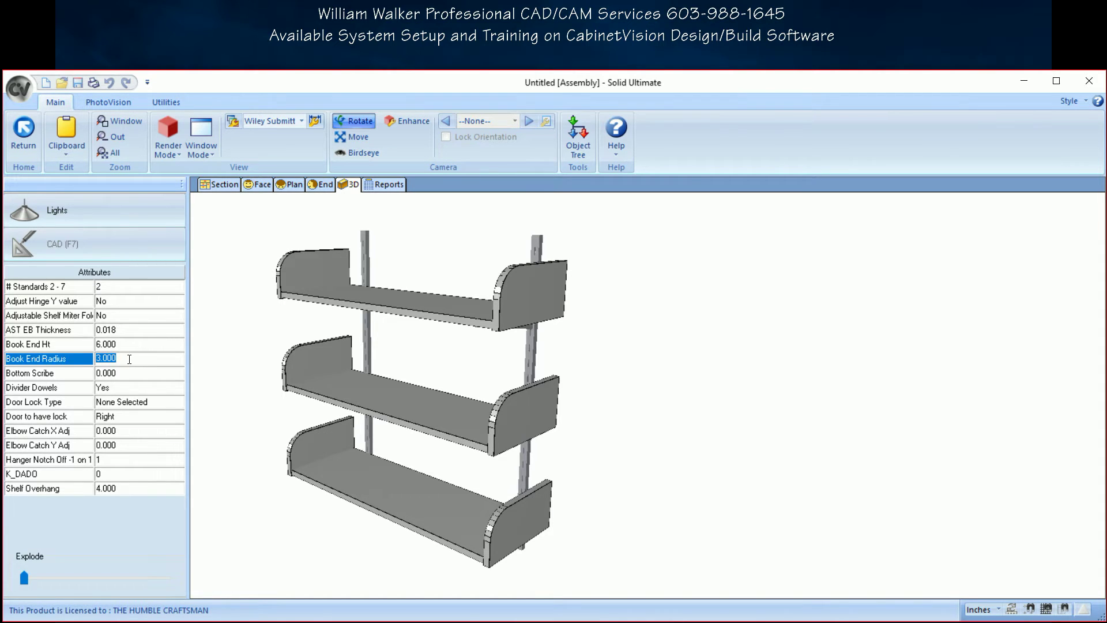
{"action": "type", "text": "2"}
{"action": "key", "text": "Return"}
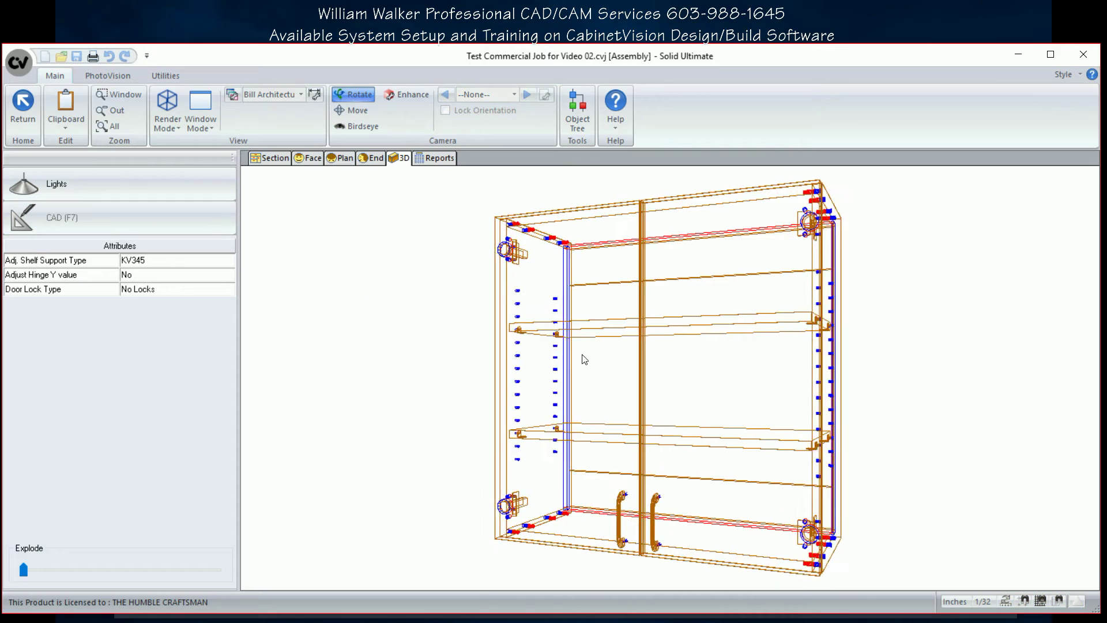
- Change Adj. Shelf Support Type through Lock Down and Spoon, finally to KV255/256
{"action": "left_click_drag", "start_coordinate": [581, 359], "coordinate": [494, 433]}
{"action": "scroll", "coordinate": [558, 343], "scroll_direction": "up", "scroll_amount": 3}
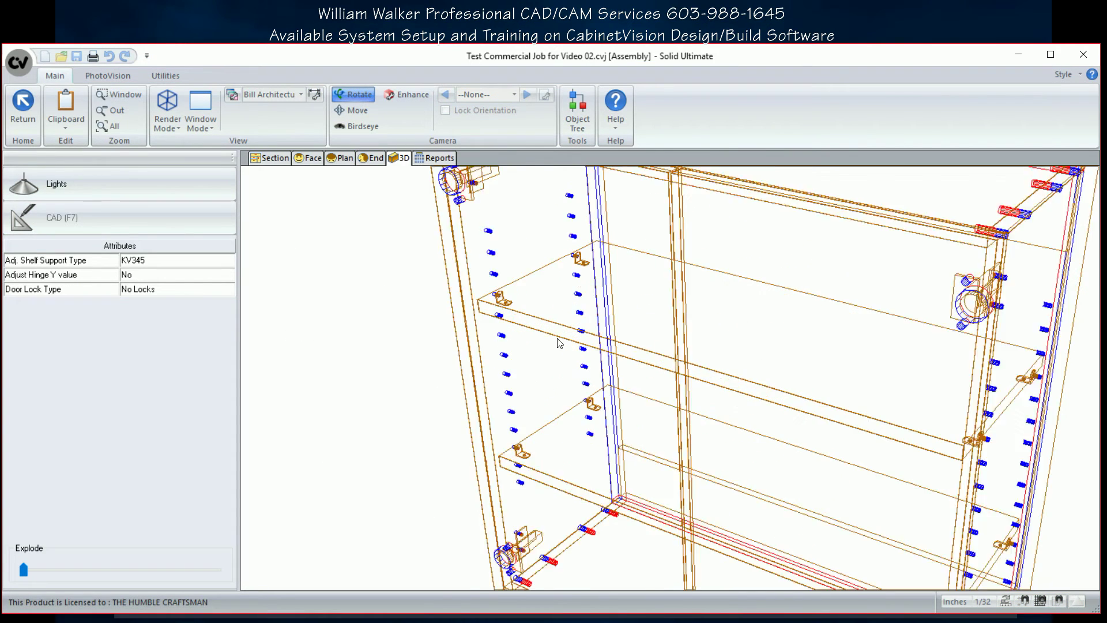
{"action": "scroll", "coordinate": [558, 343], "scroll_direction": "up", "scroll_amount": 1}
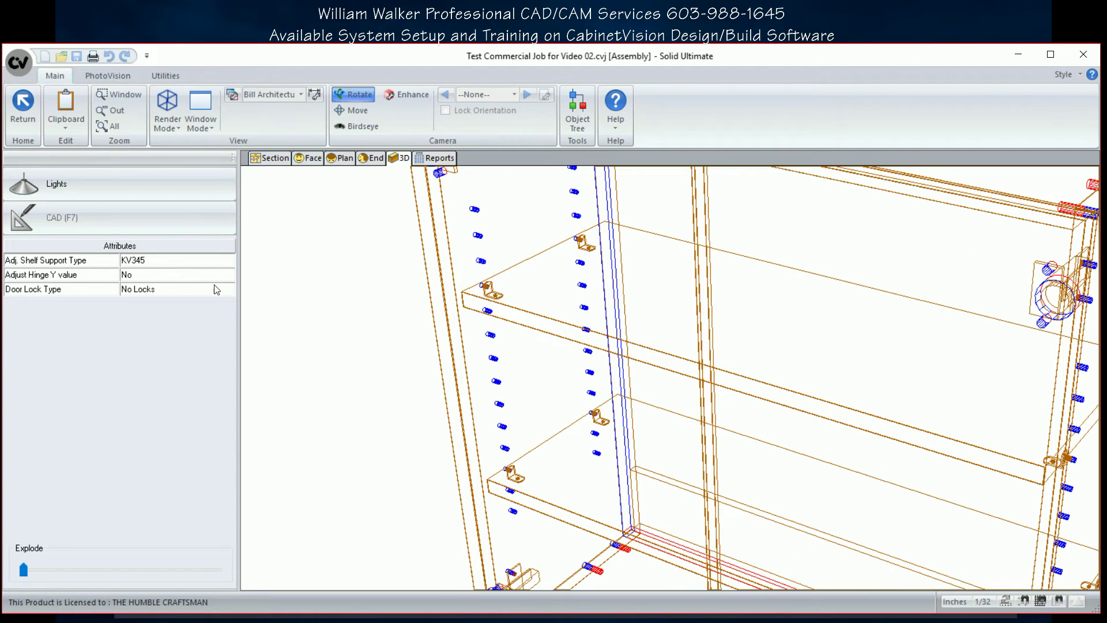
{"action": "left_click", "coordinate": [228, 261]}
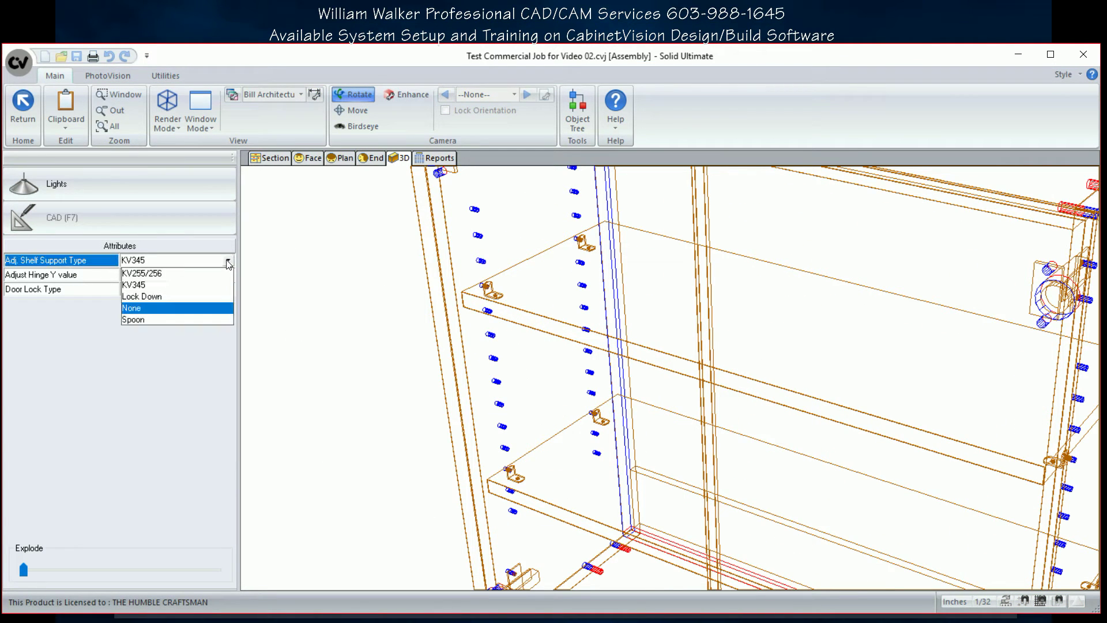
{"action": "left_click", "coordinate": [177, 296]}
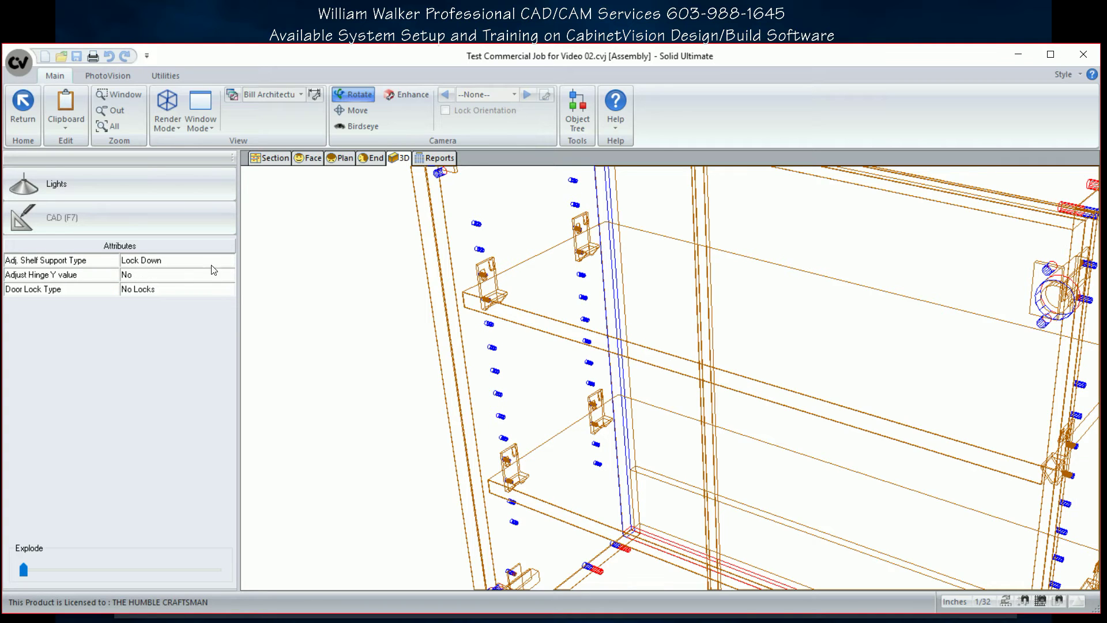
{"action": "left_click", "coordinate": [227, 263]}
{"action": "left_click", "coordinate": [228, 263]}
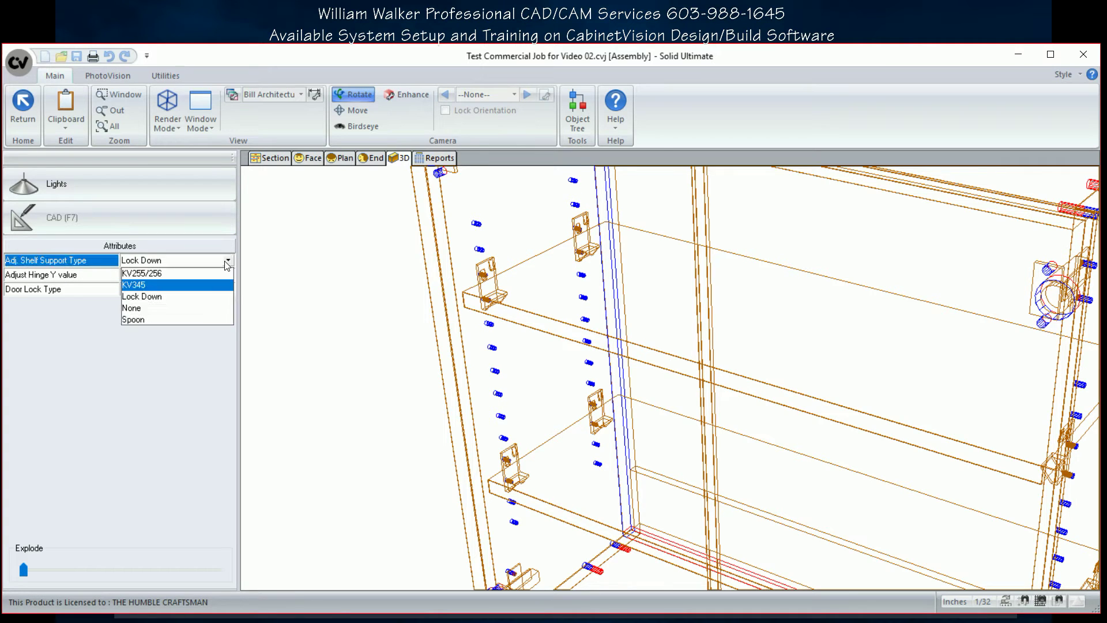
{"action": "left_click", "coordinate": [177, 320]}
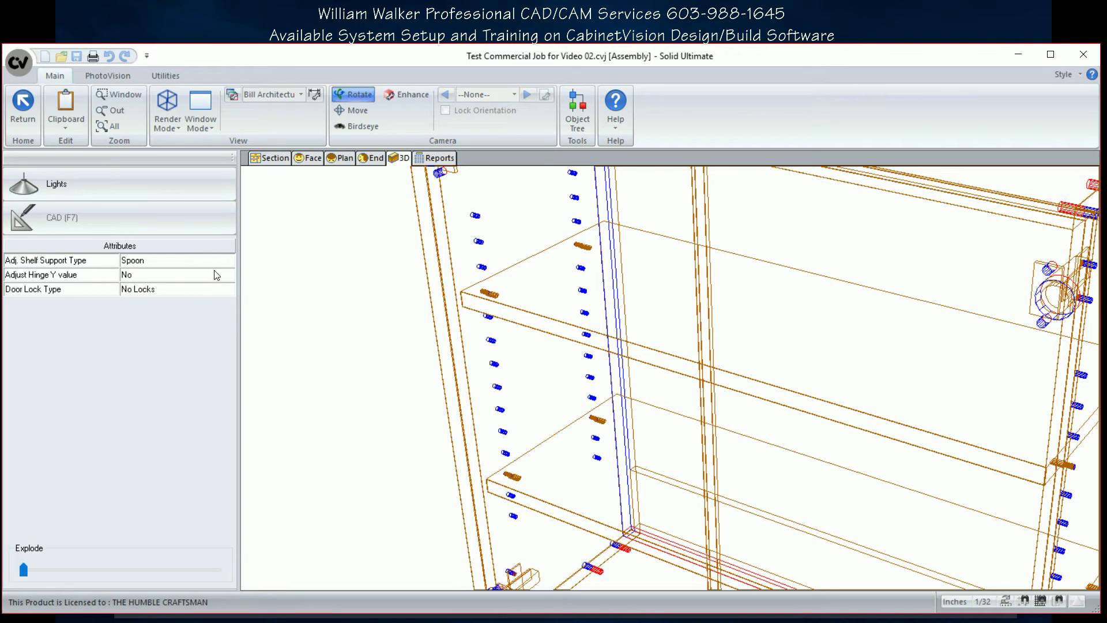
{"action": "left_click", "coordinate": [227, 263]}
{"action": "left_click", "coordinate": [227, 263]}
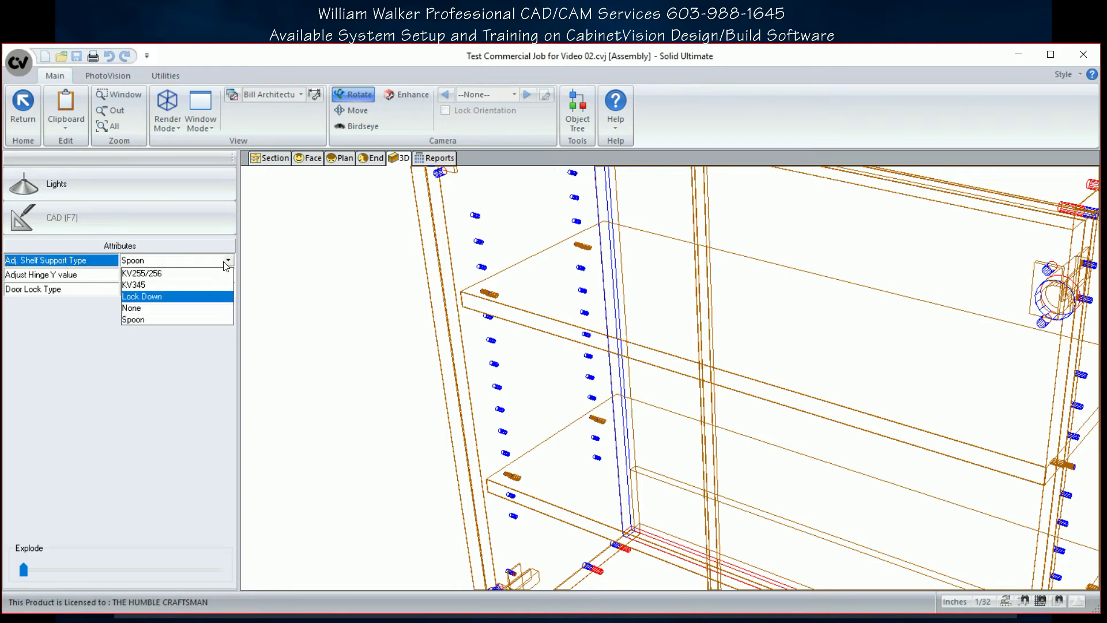
{"action": "left_click", "coordinate": [189, 275]}
{"action": "scroll", "coordinate": [552, 367], "scroll_direction": "down", "scroll_amount": 3}
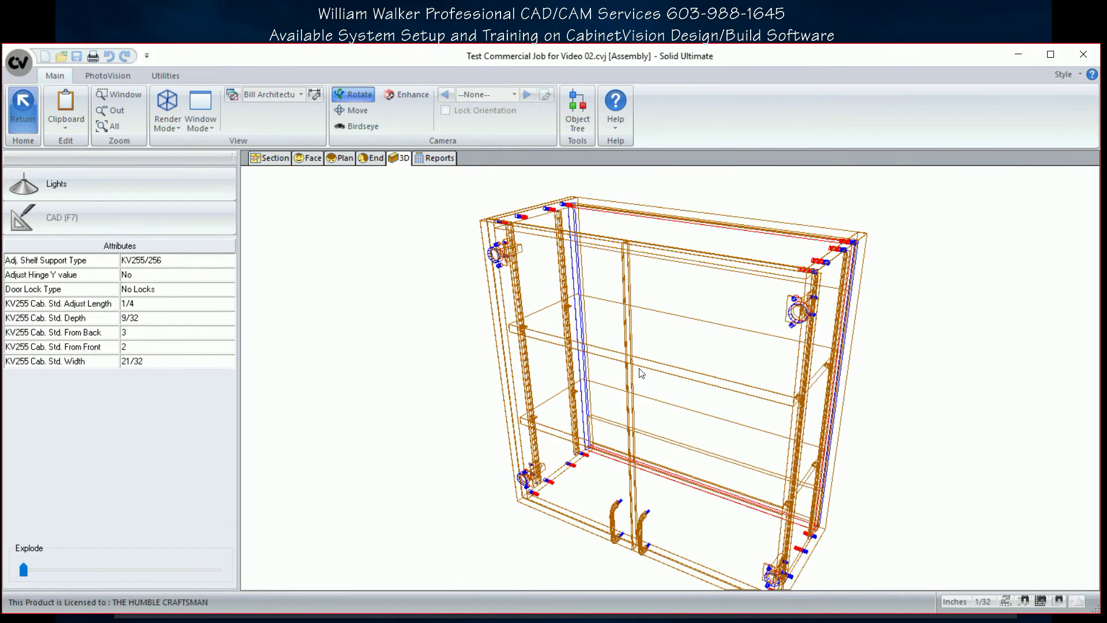
{"action": "left_click_drag", "start_coordinate": [642, 372], "coordinate": [688, 378]}
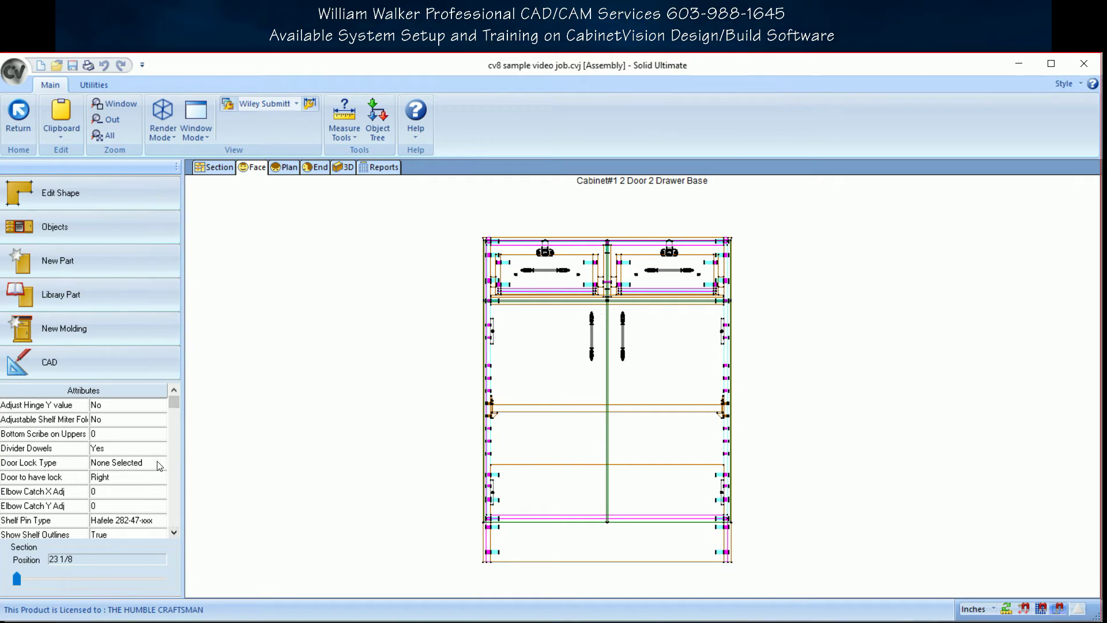
- Set the base cabinet's Door Lock Type to Olympus-Lock .88 and show it in 3D
{"action": "left_click", "coordinate": [160, 463]}
{"action": "left_click", "coordinate": [161, 463]}
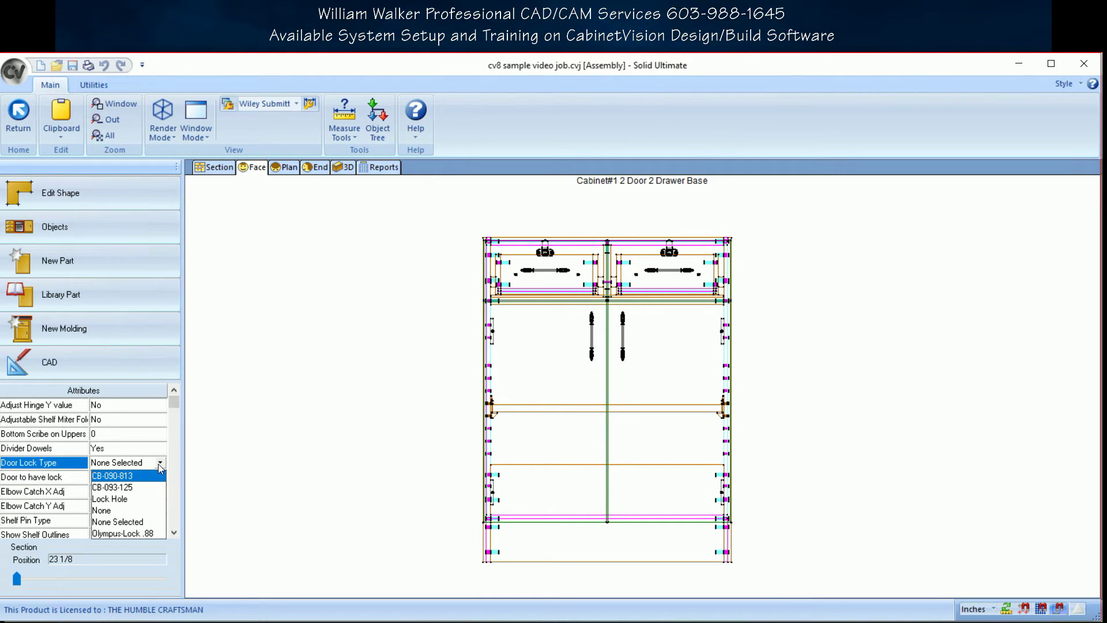
{"action": "left_click", "coordinate": [144, 533]}
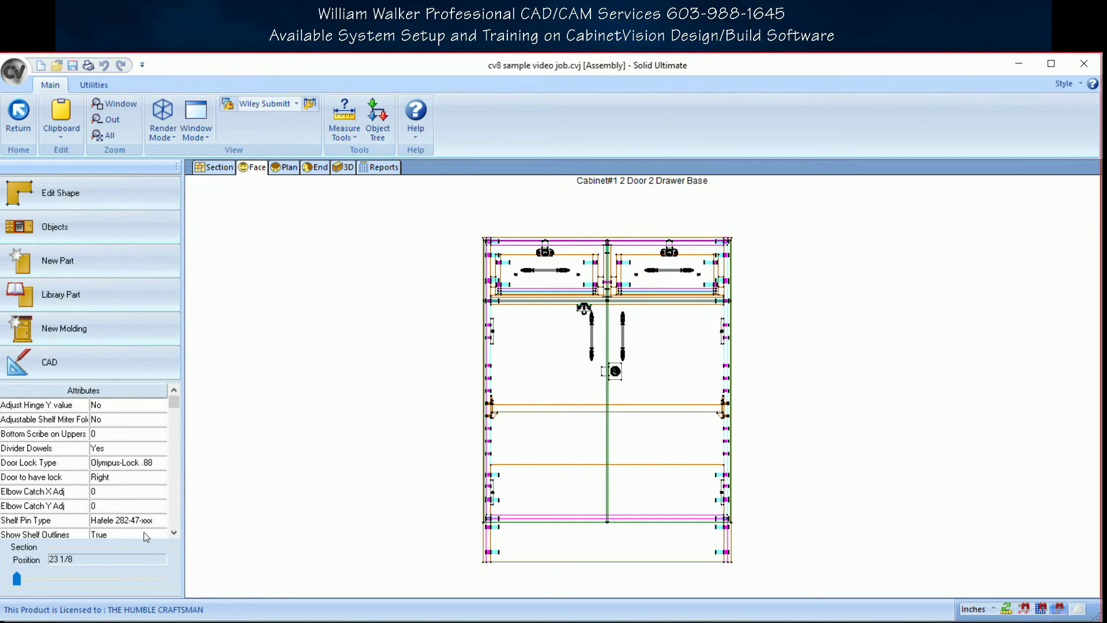
{"action": "scroll", "coordinate": [594, 314], "scroll_direction": "up", "scroll_amount": 3}
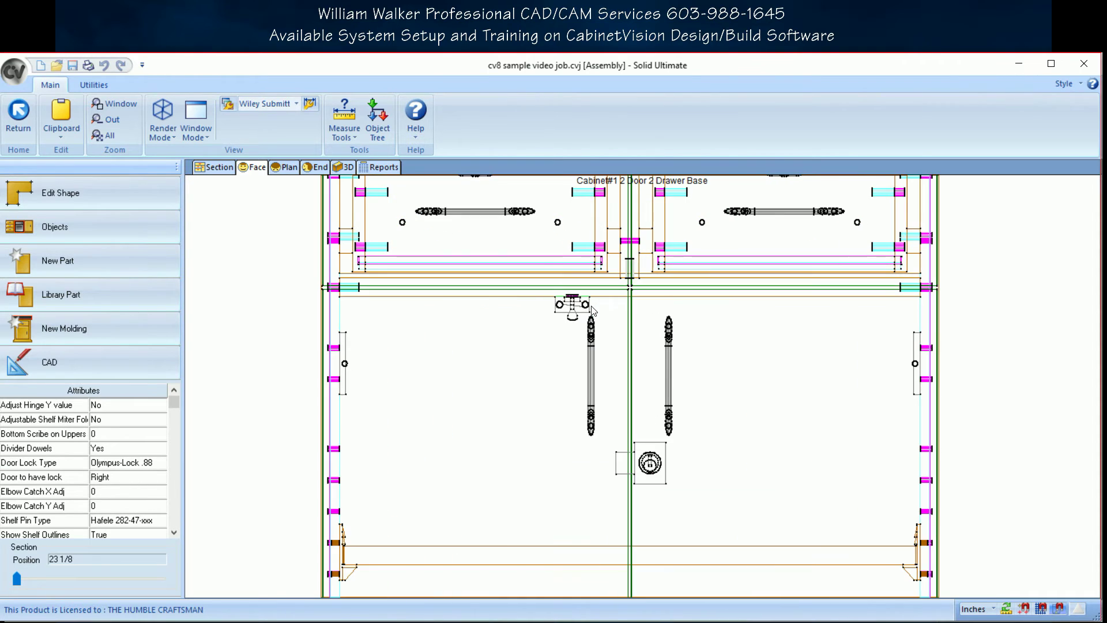
{"action": "key", "text": "F5"}
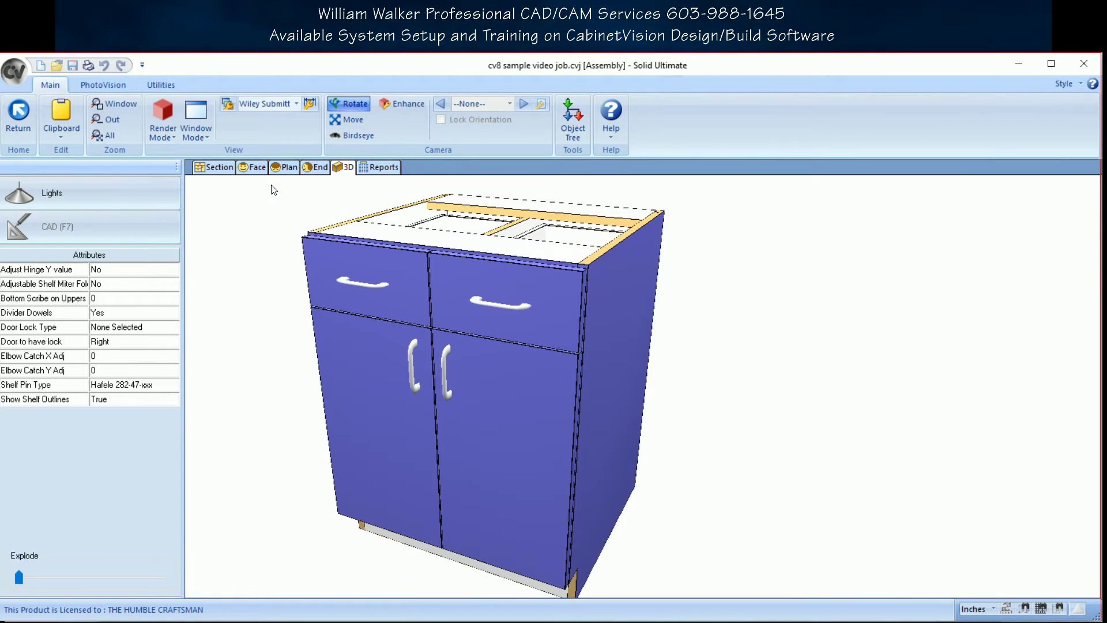
- Set the Hardware Hinges Schedule to 5 KNUCKLE HINGE and view the cabinet in 3D
{"action": "left_click", "coordinate": [214, 168]}
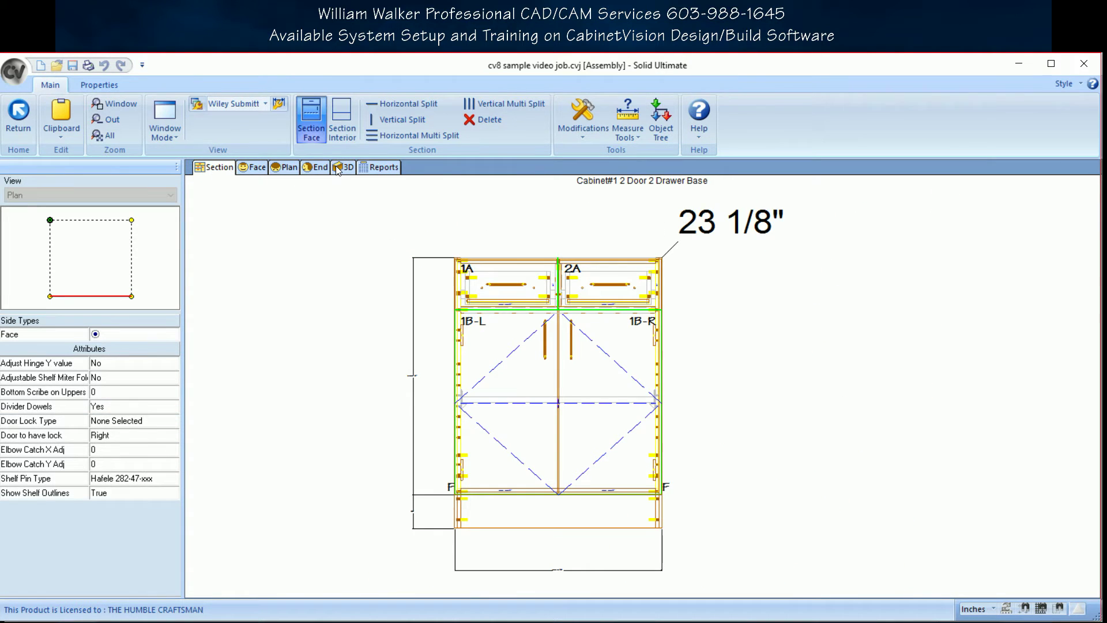
{"action": "left_click", "coordinate": [99, 86]}
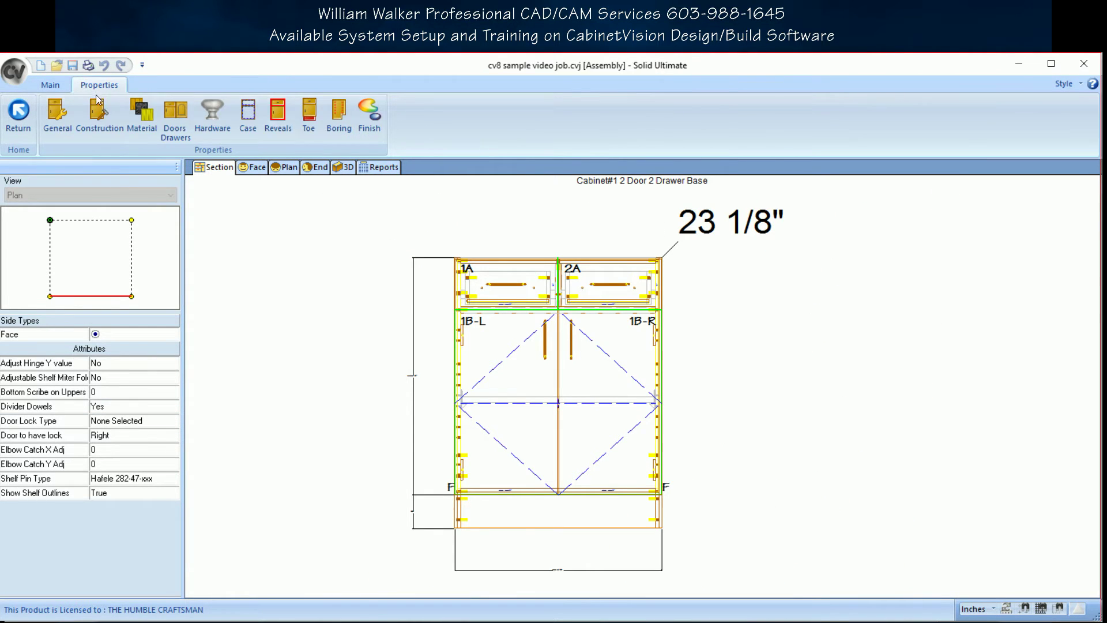
{"action": "left_click", "coordinate": [209, 120]}
{"action": "left_click", "coordinate": [561, 320]}
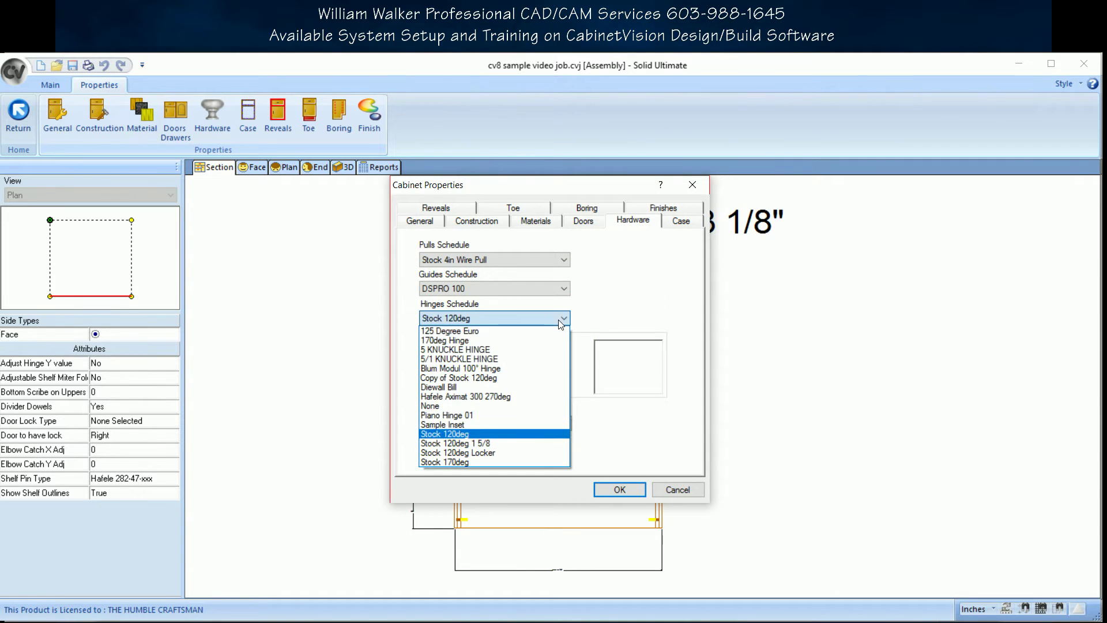
{"action": "left_click", "coordinate": [506, 350]}
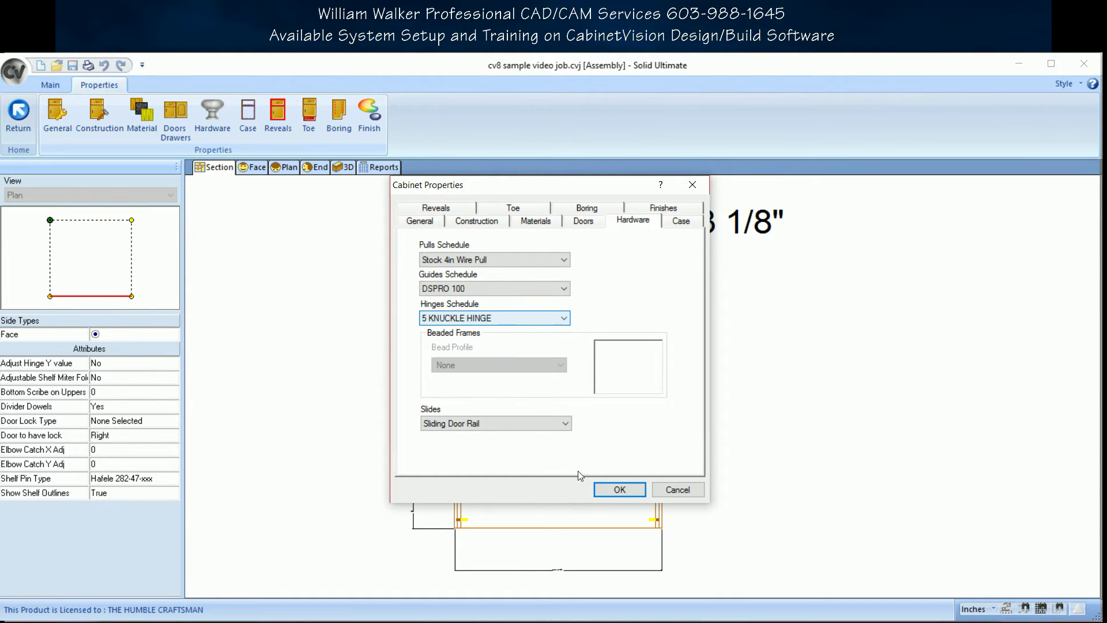
{"action": "left_click", "coordinate": [620, 489]}
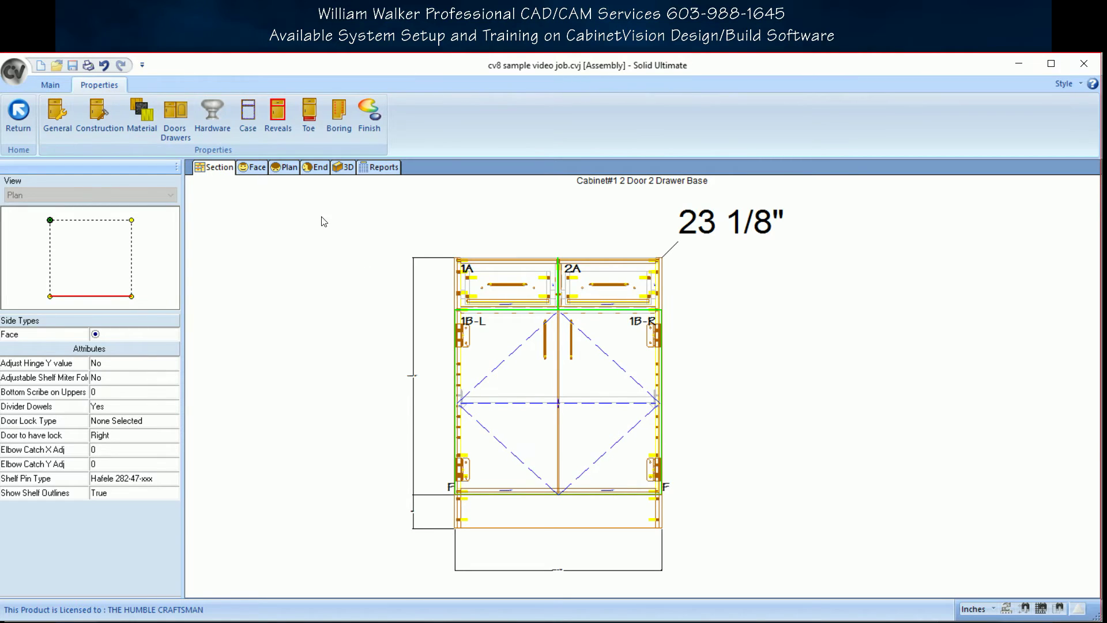
{"action": "left_click", "coordinate": [342, 167]}
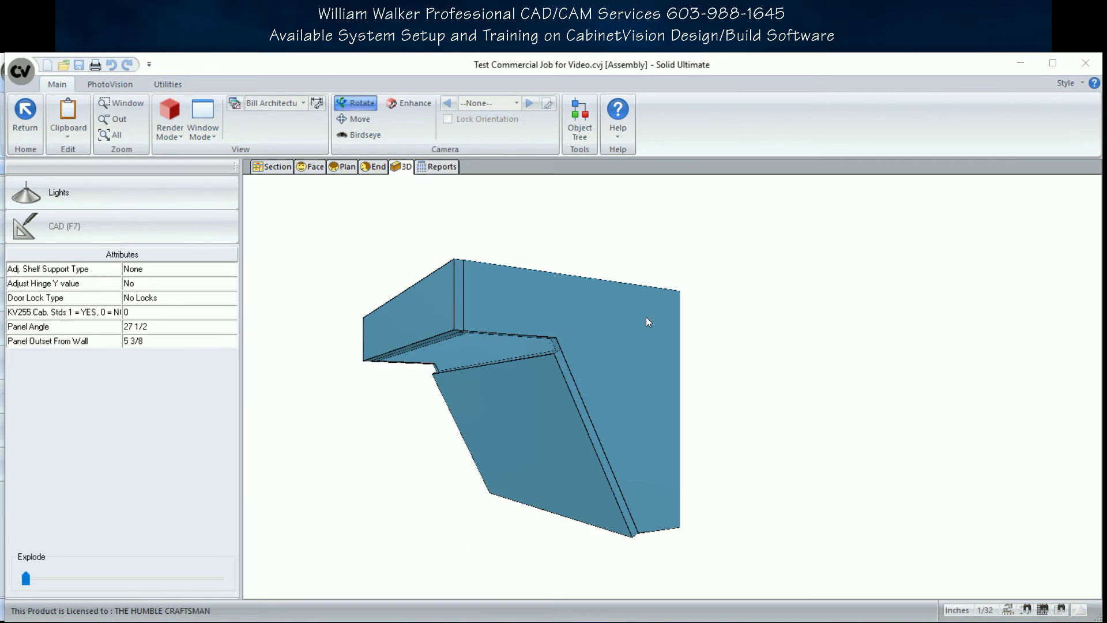
- Change the angled cabinet's Panel Angle to 30, then to 20
{"action": "left_click_drag", "start_coordinate": [637, 327], "coordinate": [707, 317]}
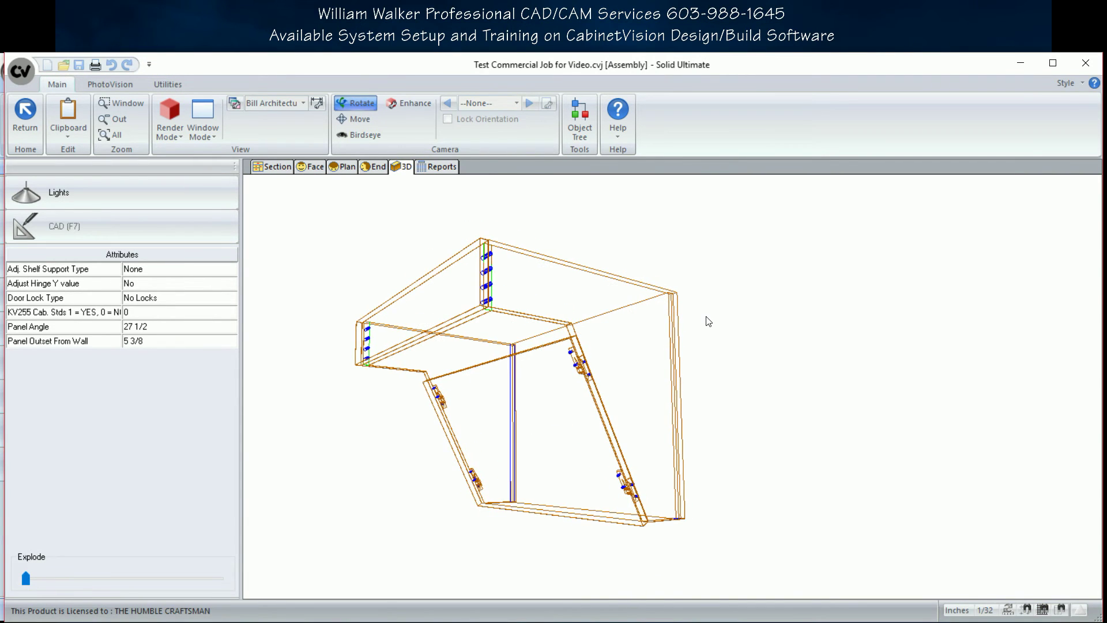
{"action": "left_click", "coordinate": [182, 330]}
{"action": "type", "text": "30"}
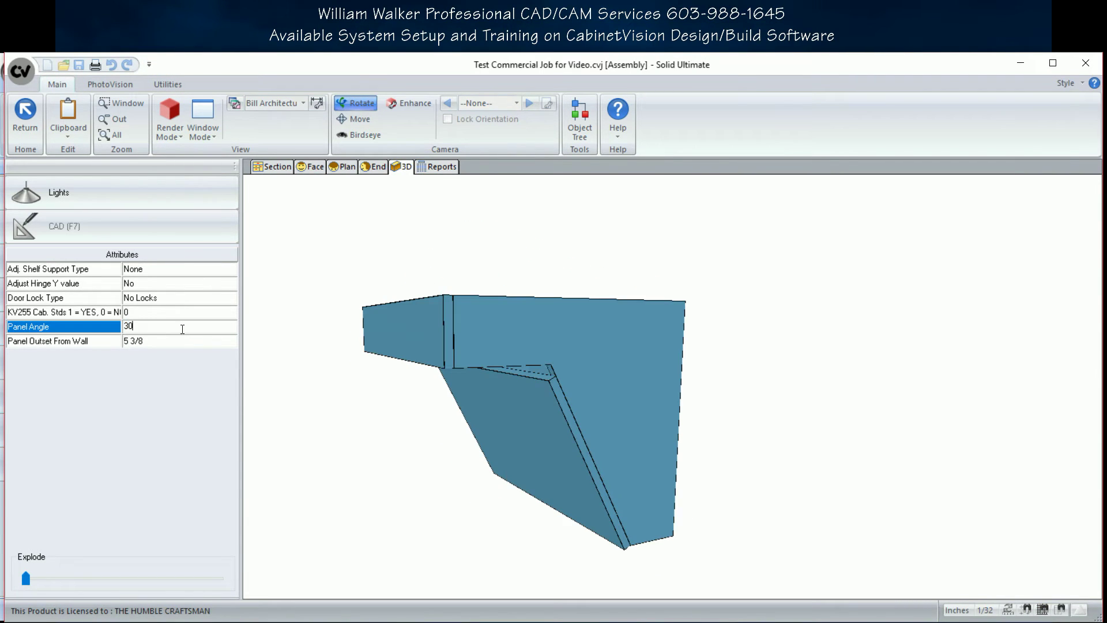
{"action": "key", "text": "Return"}
{"action": "left_click", "coordinate": [182, 328]}
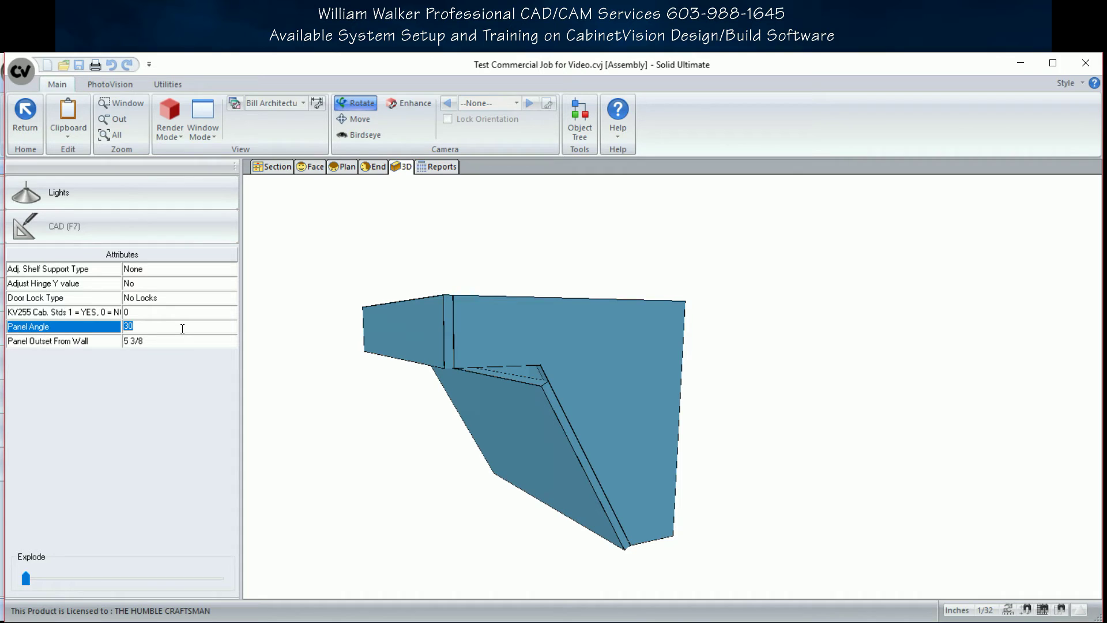
{"action": "key", "text": "Return"}
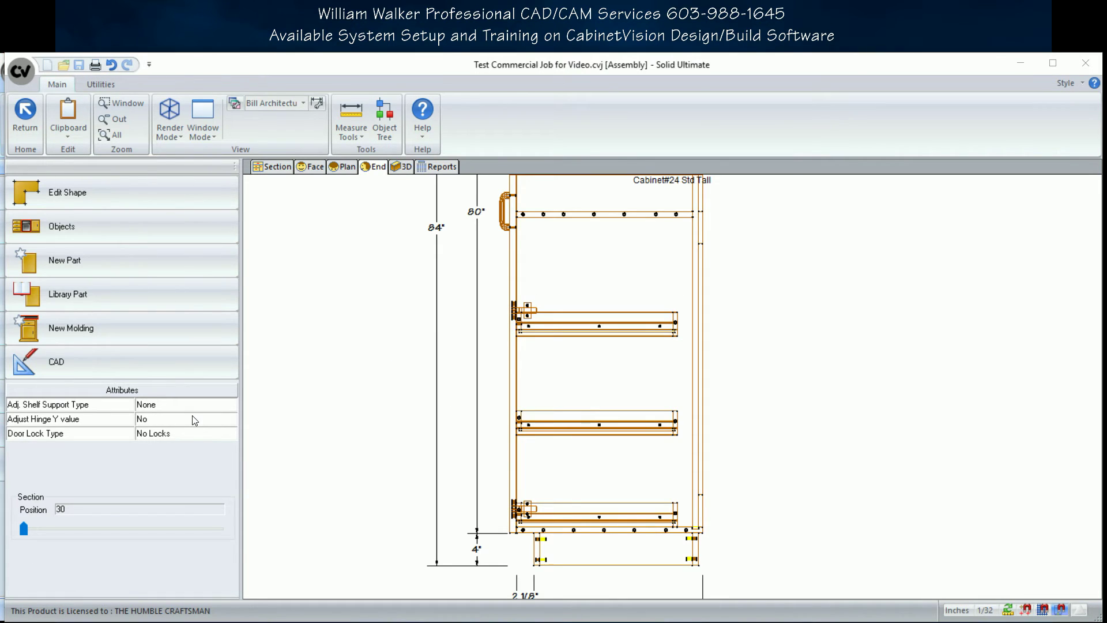
- Set Adjust Hinge Y to Yes, Hinge 1 Adjust to 3 and Hinge 2 Adjust to 2
{"action": "left_click", "coordinate": [192, 418]}
{"action": "left_click", "coordinate": [230, 419]}
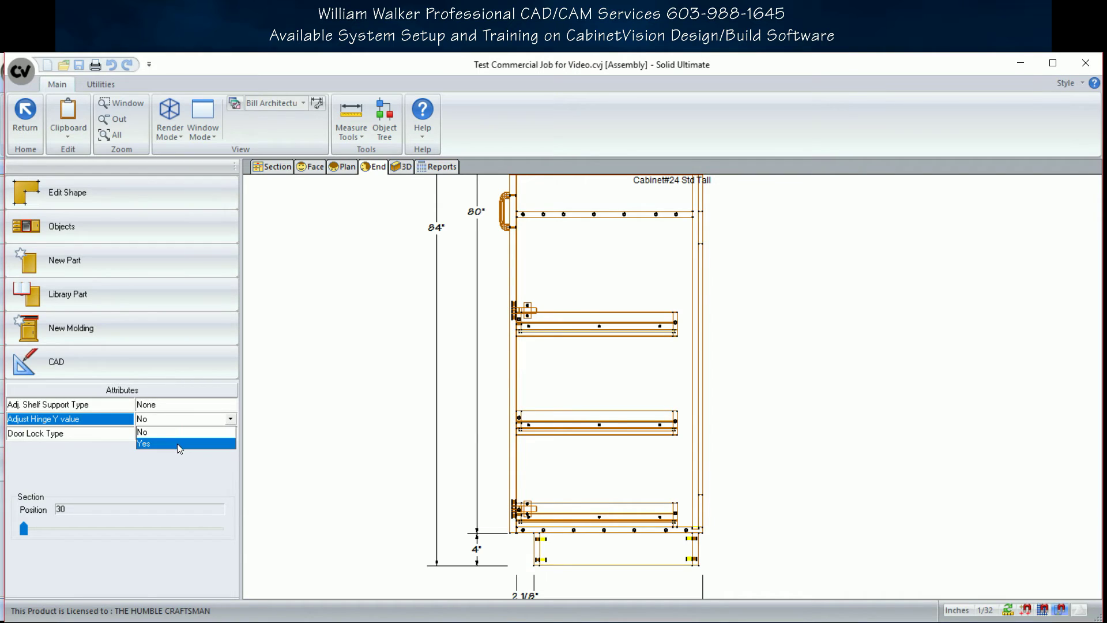
{"action": "left_click", "coordinate": [178, 443]}
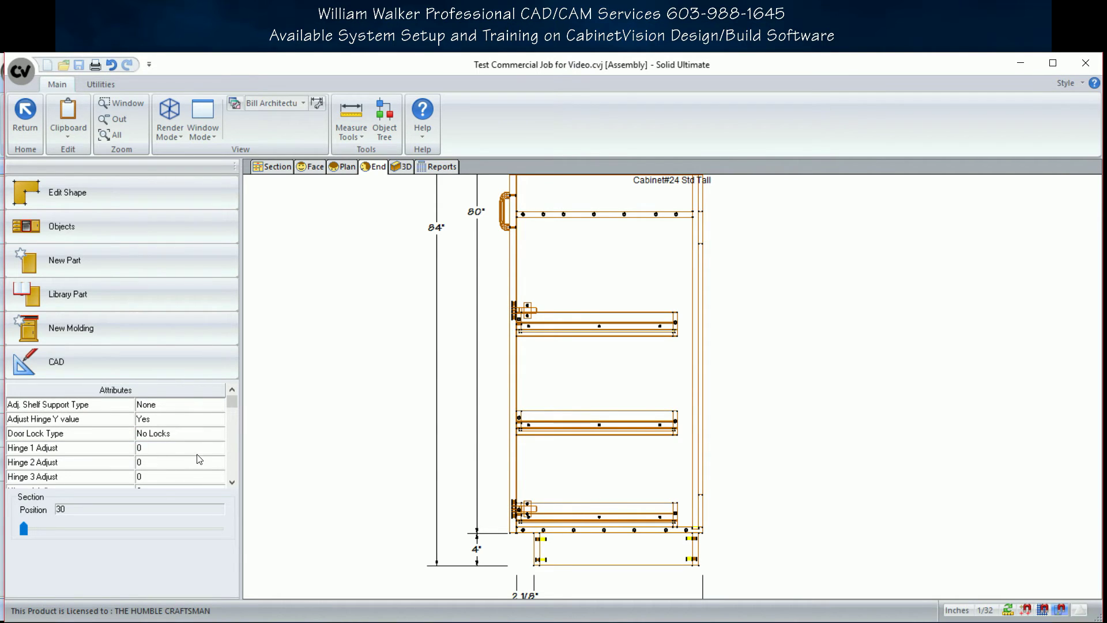
{"action": "left_click", "coordinate": [191, 448]}
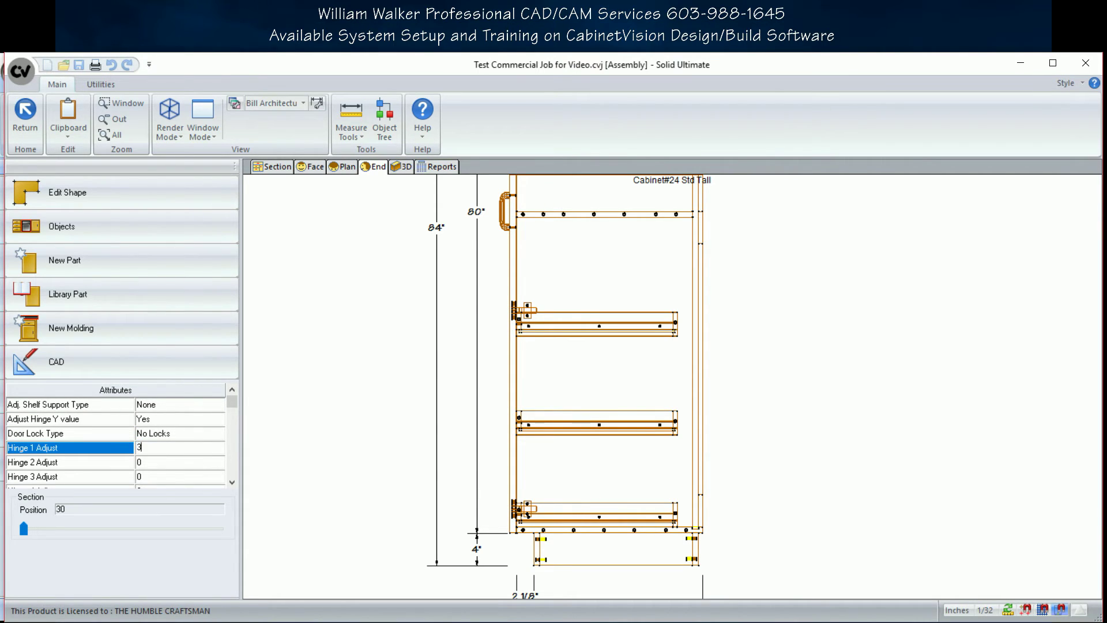
{"action": "type", "text": "3"}
{"action": "key", "text": "Return"}
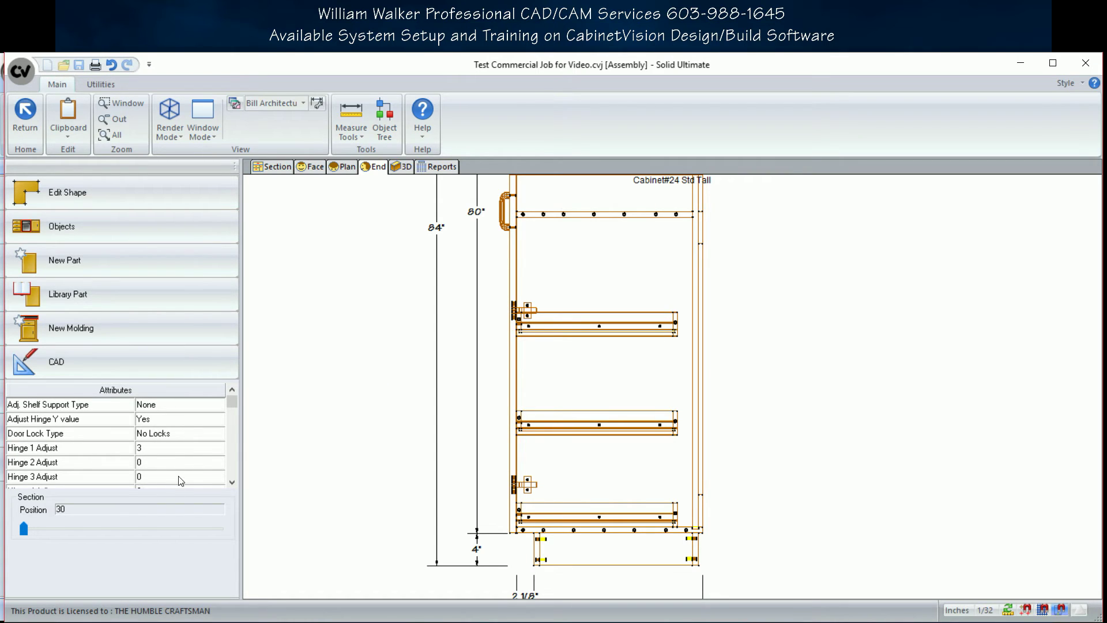
{"action": "left_click", "coordinate": [163, 462]}
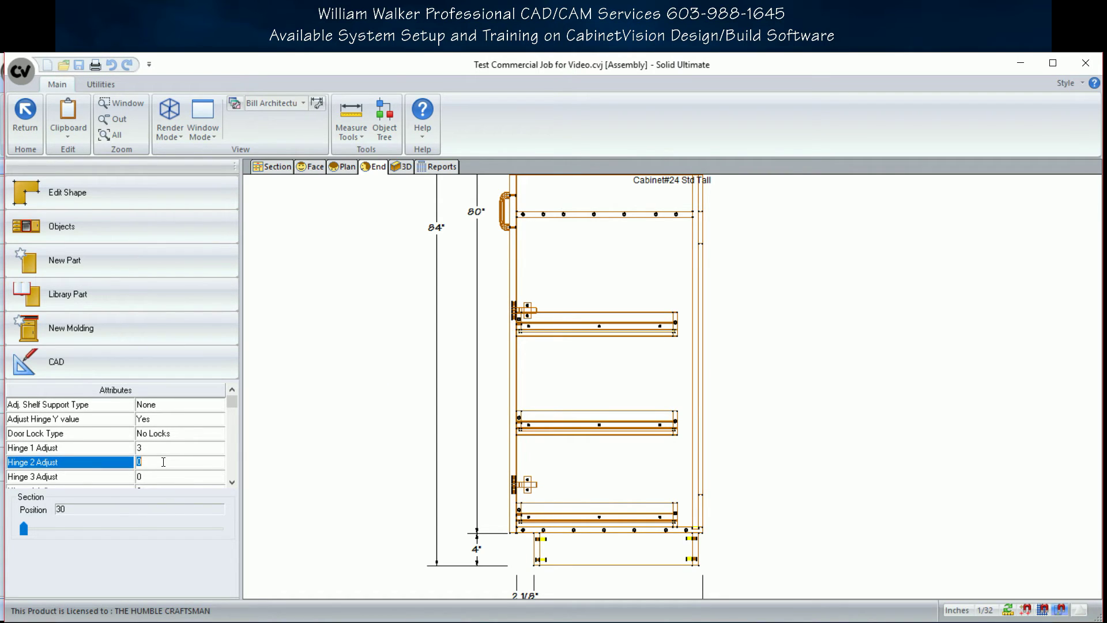
{"action": "type", "text": "2"}
{"action": "key", "text": "Return"}
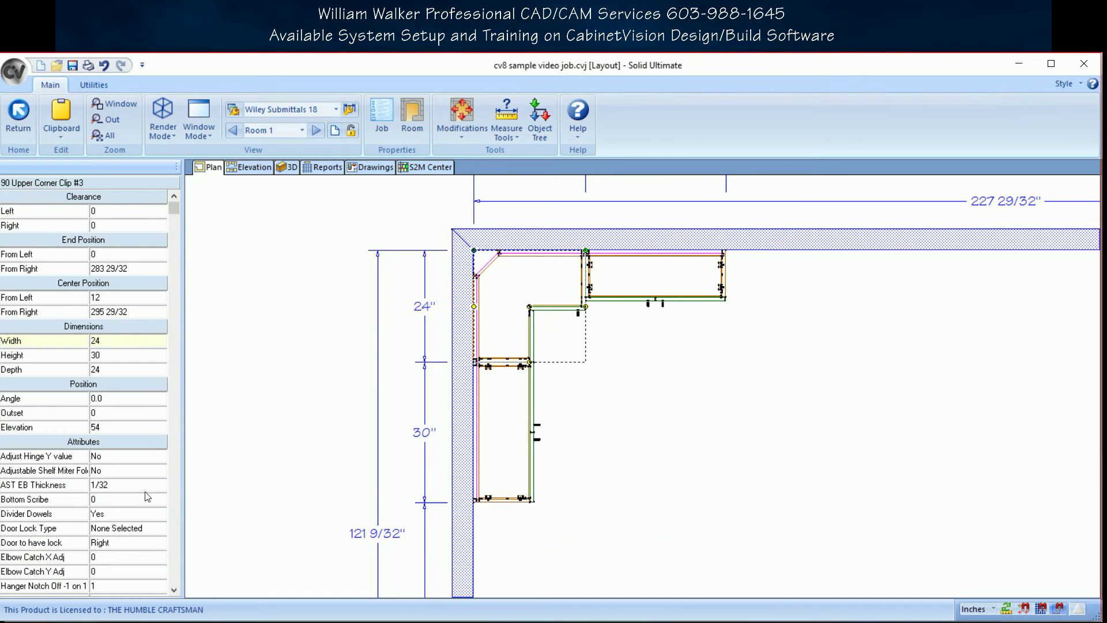
- Set the corner cabinet's Right End Depth to 10
{"action": "scroll", "coordinate": [135, 494], "scroll_direction": "down", "scroll_amount": 2}
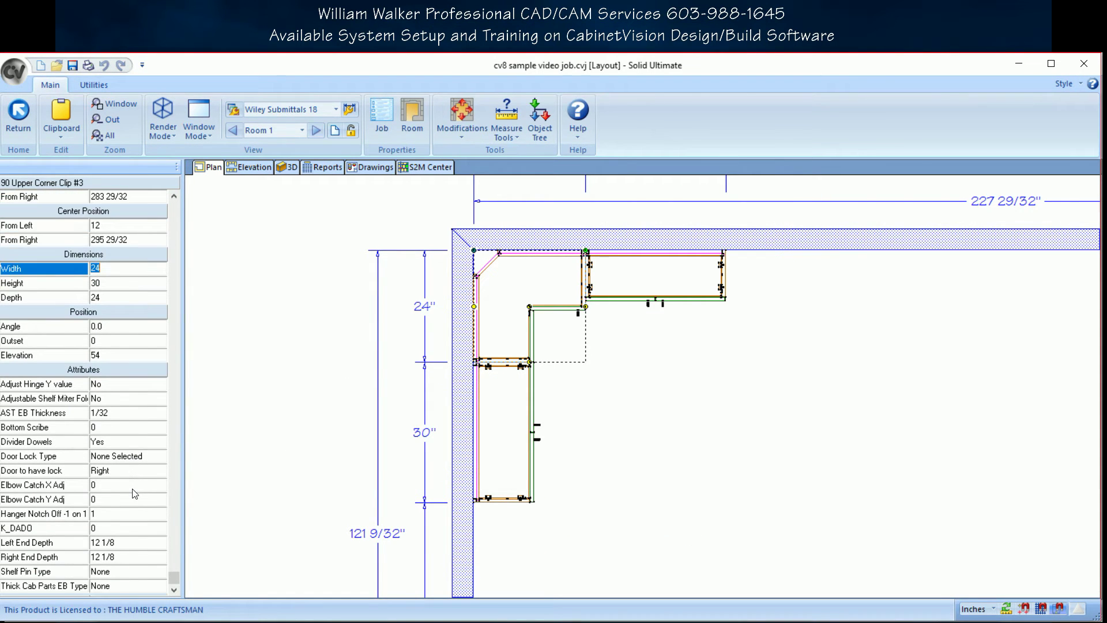
{"action": "left_click", "coordinate": [125, 556]}
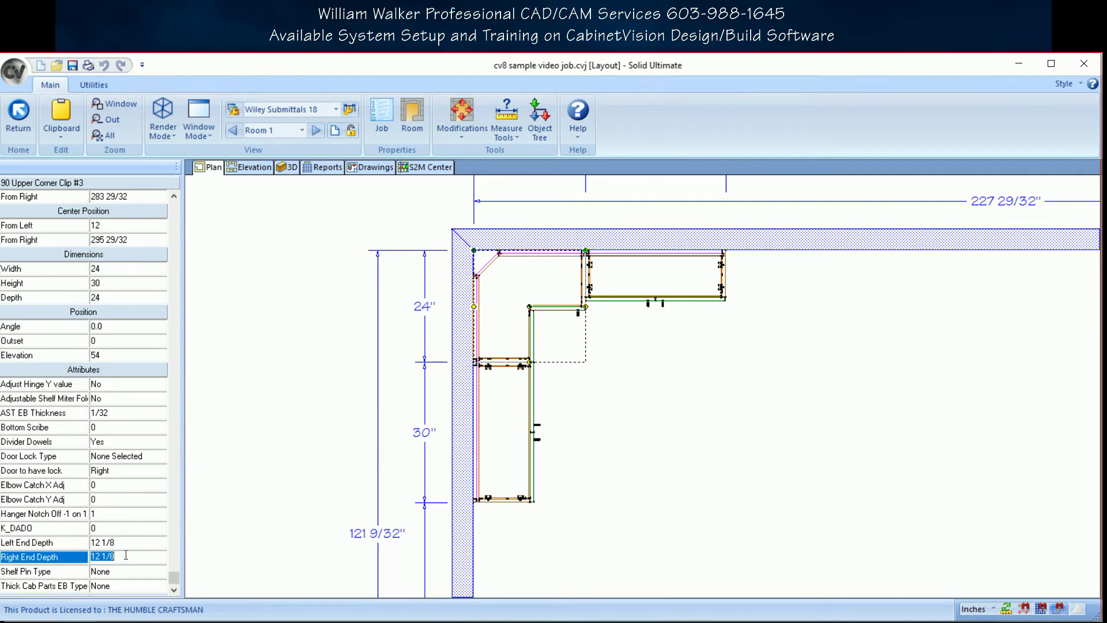
{"action": "type", "text": "10"}
{"action": "key", "text": "Return"}
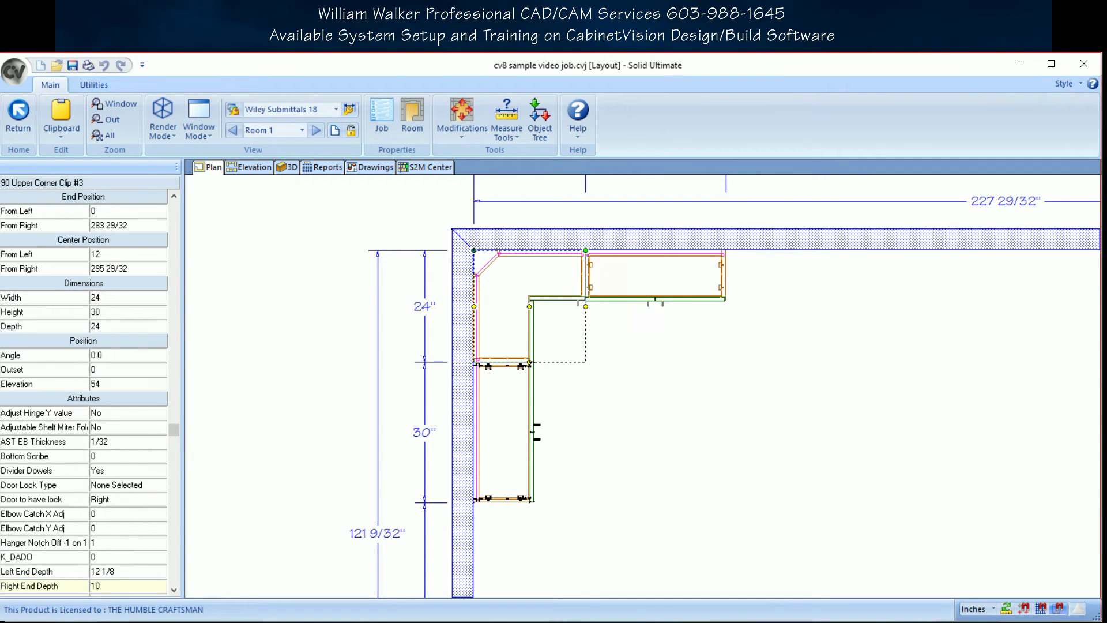
- Open the Assembly Report and select all assemblies for the entire job
{"action": "left_click", "coordinate": [755, 421]}
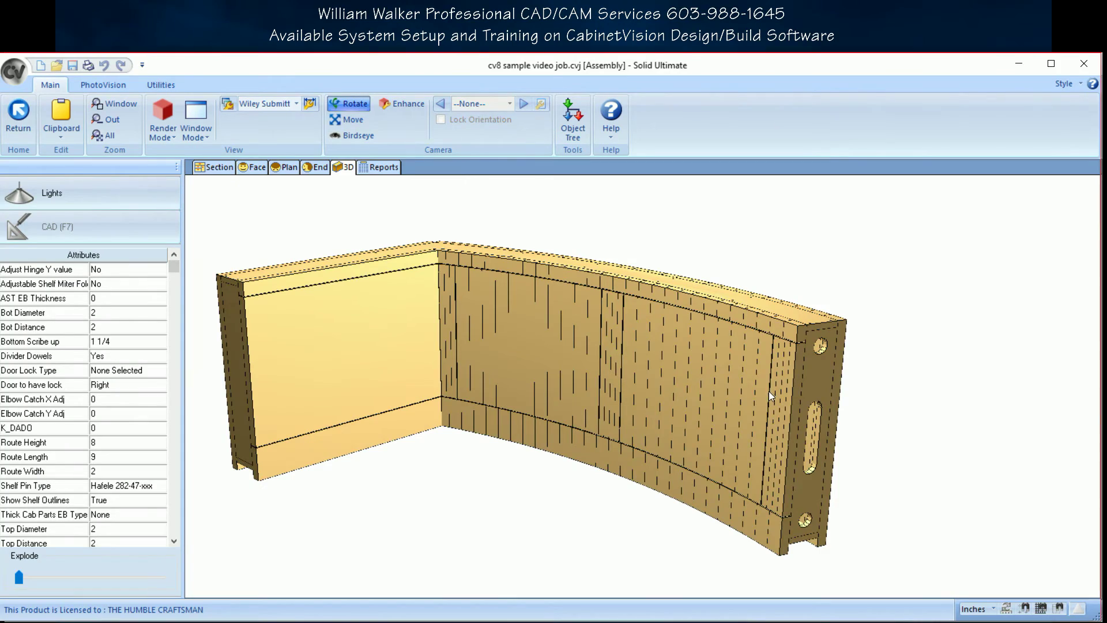
{"action": "left_click_drag", "start_coordinate": [770, 392], "coordinate": [830, 414]}
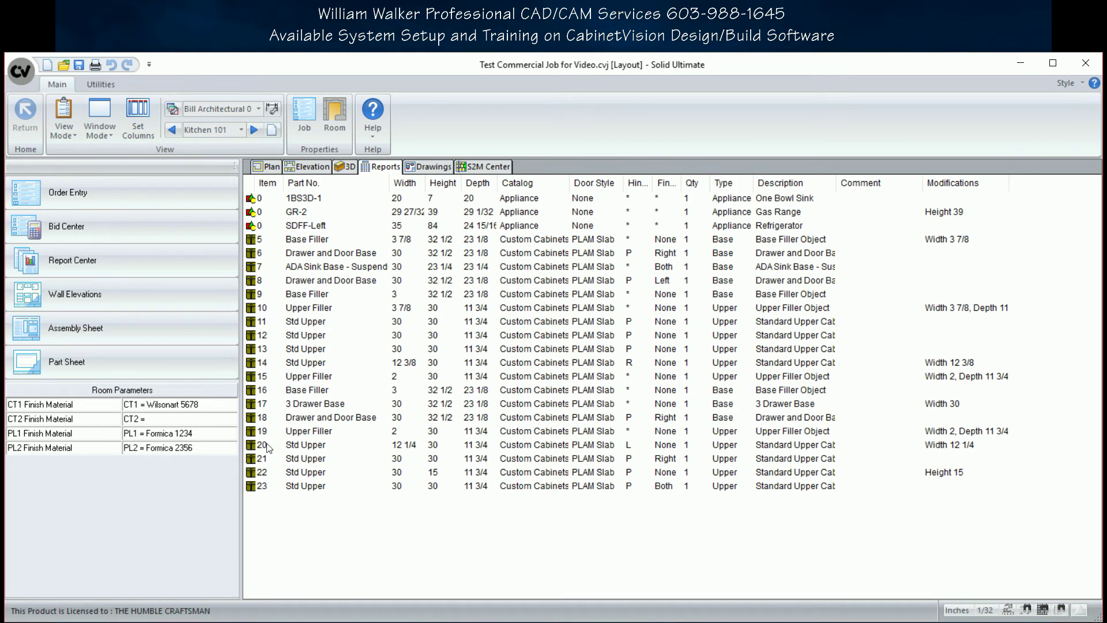
{"action": "left_click", "coordinate": [163, 317]}
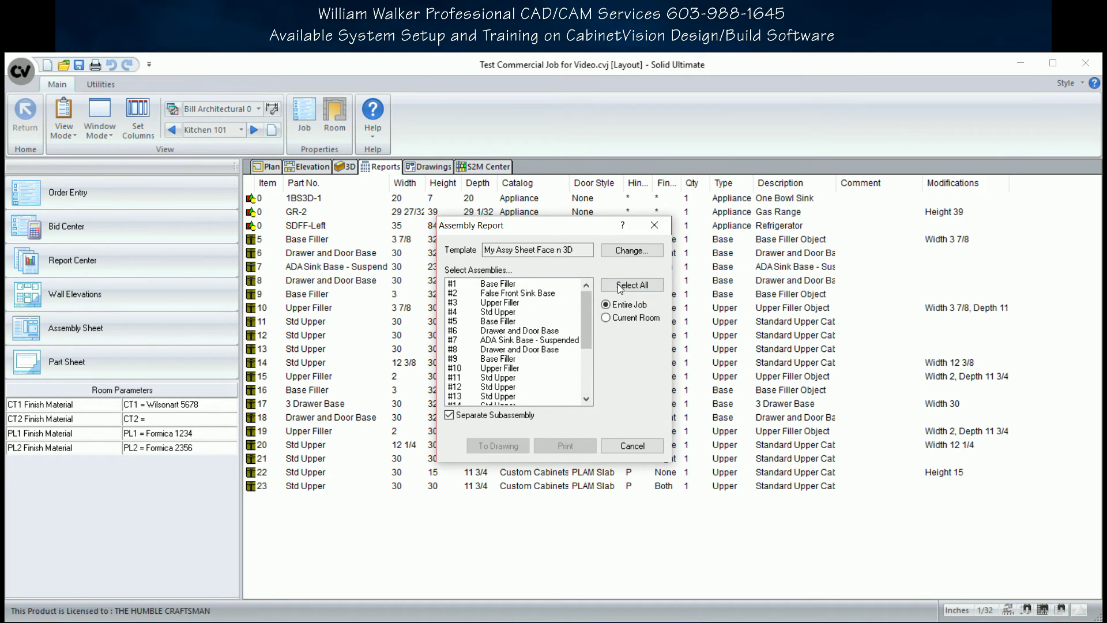
{"action": "left_click", "coordinate": [632, 285]}
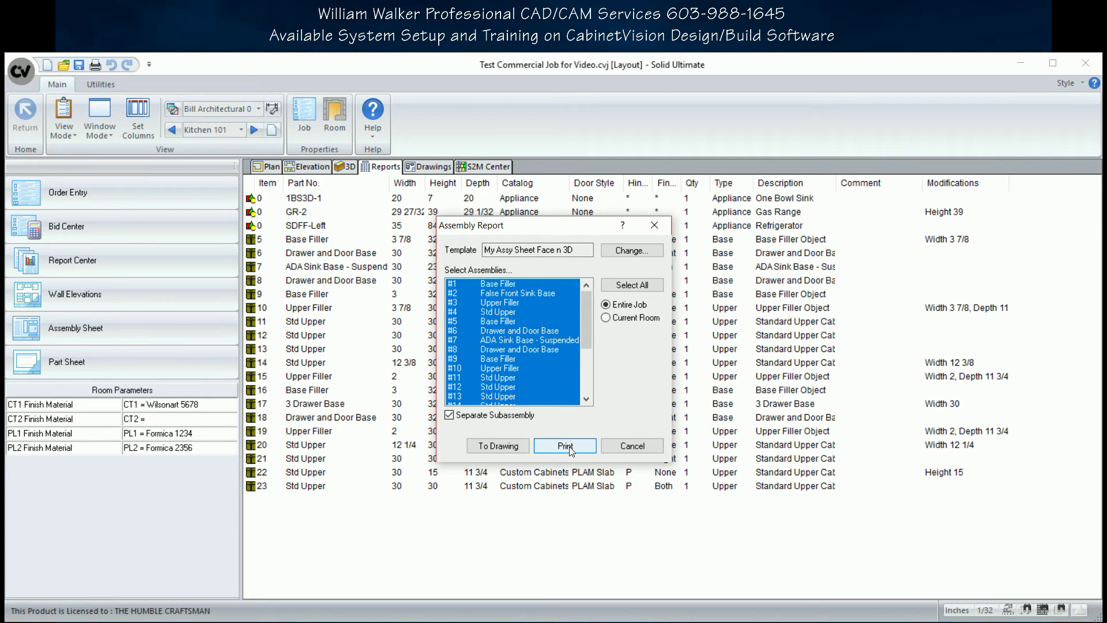
- Print assembly sheets for all assemblies, then scroll through them and the wall elevations to Wall #3
{"action": "left_click", "coordinate": [564, 446]}
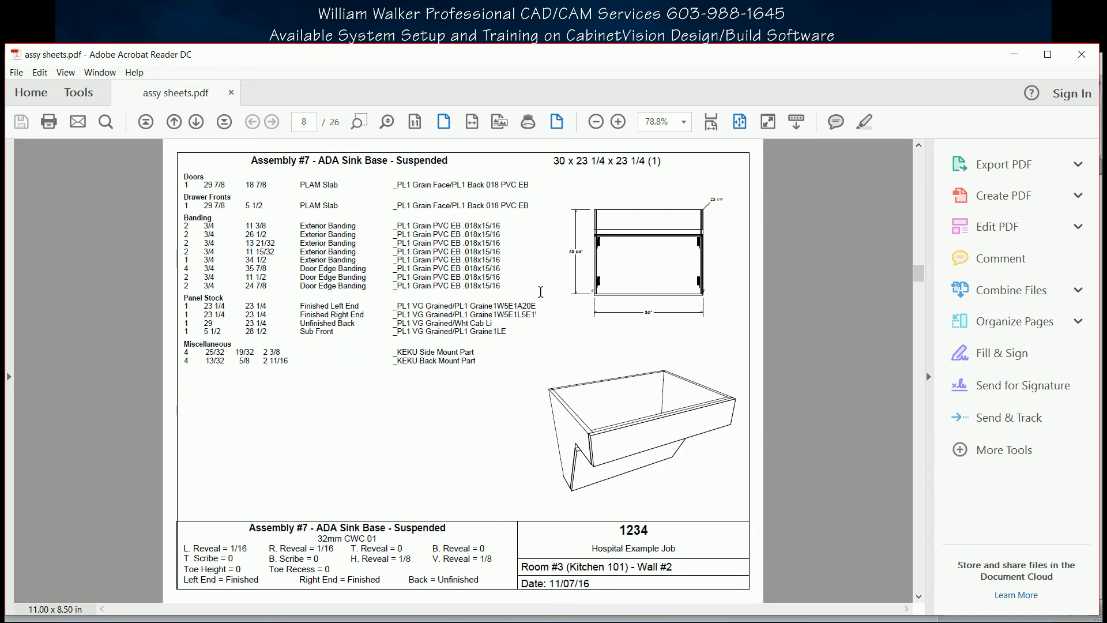
{"action": "scroll", "coordinate": [543, 290], "scroll_direction": "down", "scroll_amount": 10}
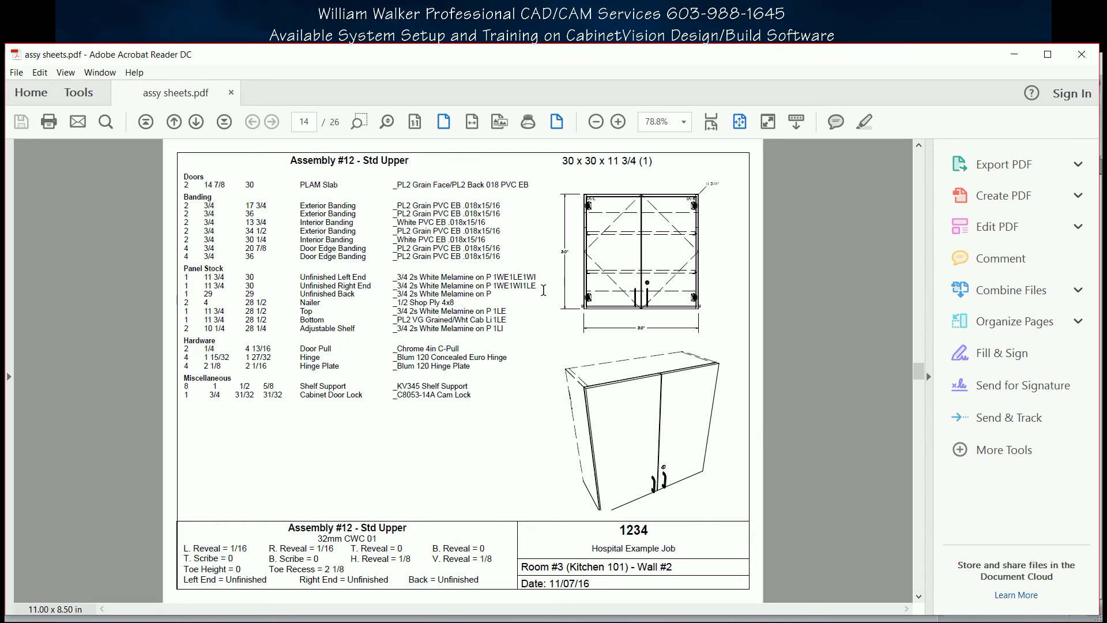
{"action": "scroll", "coordinate": [544, 291], "scroll_direction": "down", "scroll_amount": 5}
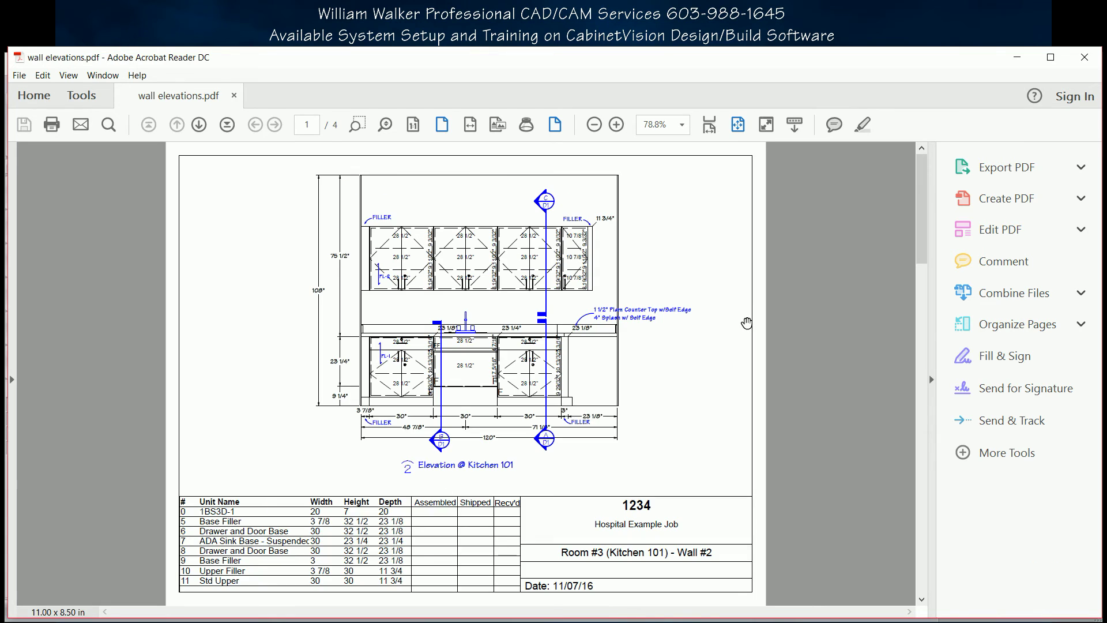
{"action": "scroll", "coordinate": [725, 315], "scroll_direction": "down", "scroll_amount": 2}
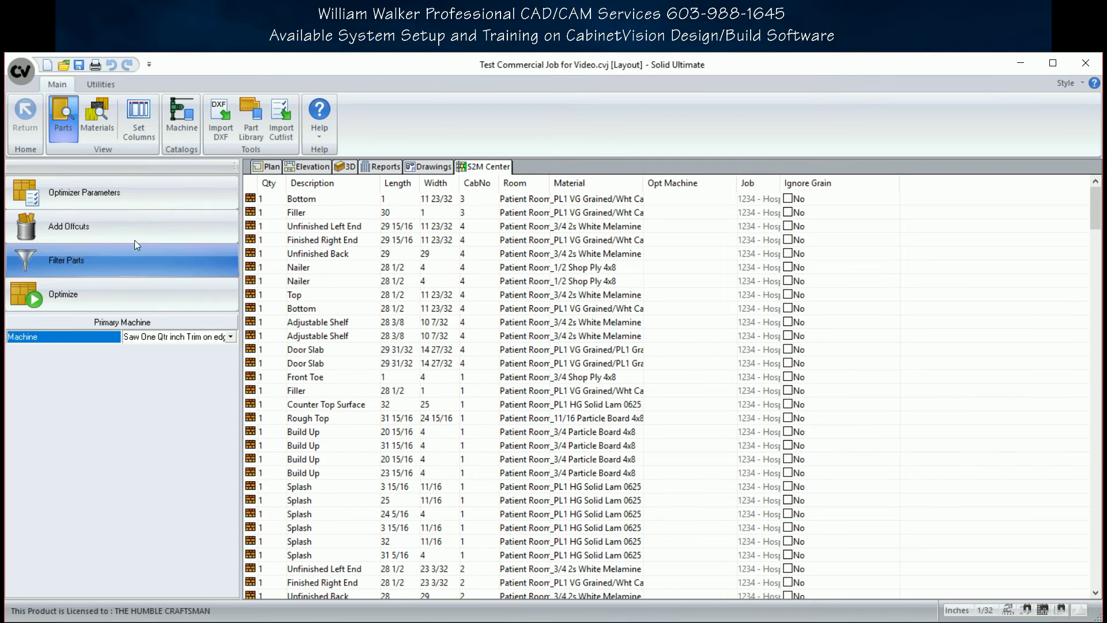
- Review the Optimizer Parameters' Trim, Restrictions and Patterns settings and accept them
{"action": "left_click", "coordinate": [133, 199]}
{"action": "left_click", "coordinate": [511, 252]}
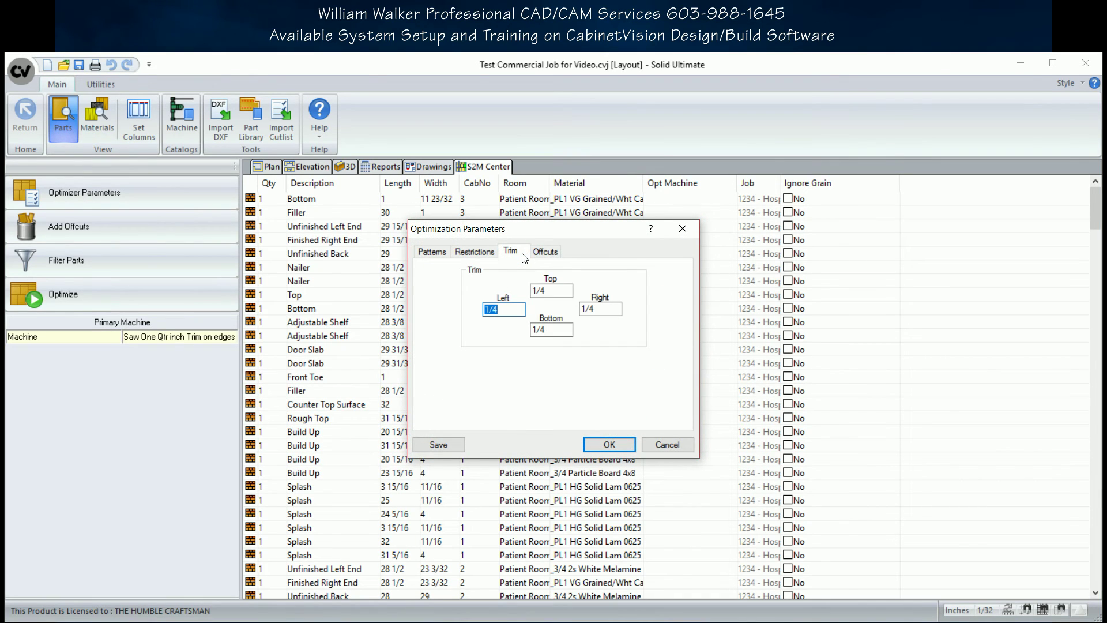
{"action": "left_click", "coordinate": [545, 252]}
{"action": "left_click", "coordinate": [474, 252]}
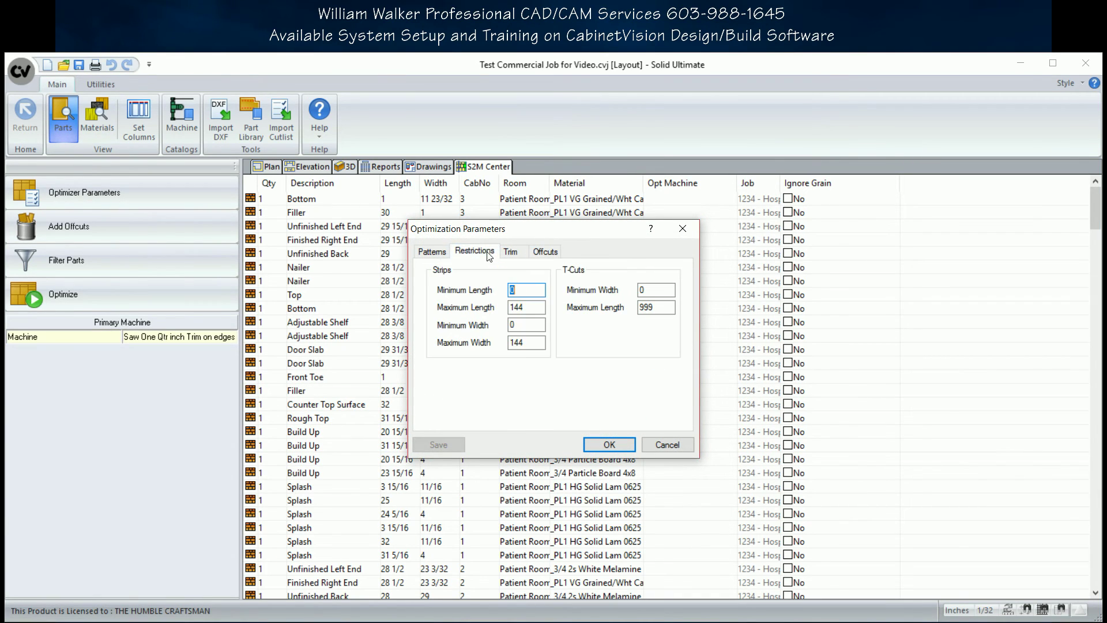
{"action": "left_click", "coordinate": [426, 253]}
{"action": "left_click", "coordinate": [609, 445]}
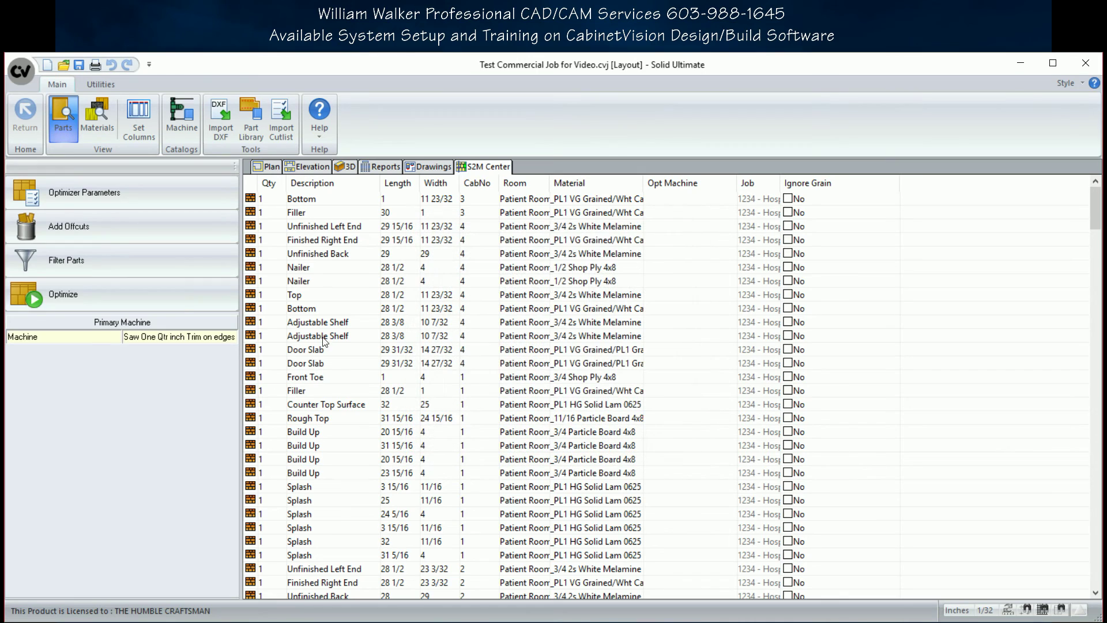
- Run the optimization and inspect the PL1 cab liner and 3/4 2s White Melamine sheet layouts
{"action": "left_click", "coordinate": [123, 290]}
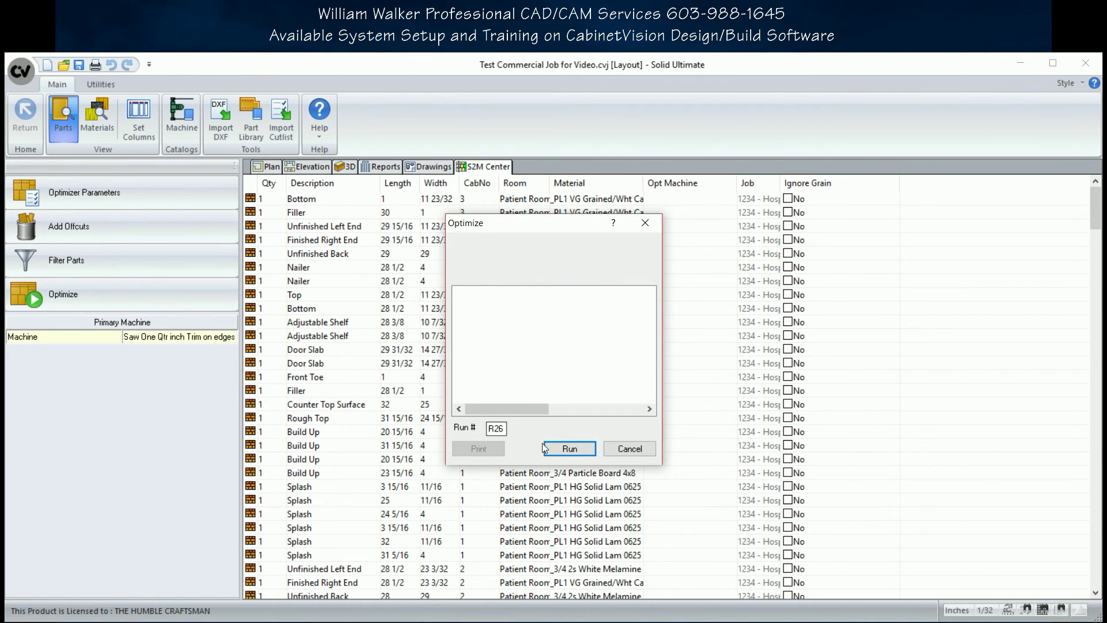
{"action": "left_click", "coordinate": [572, 448]}
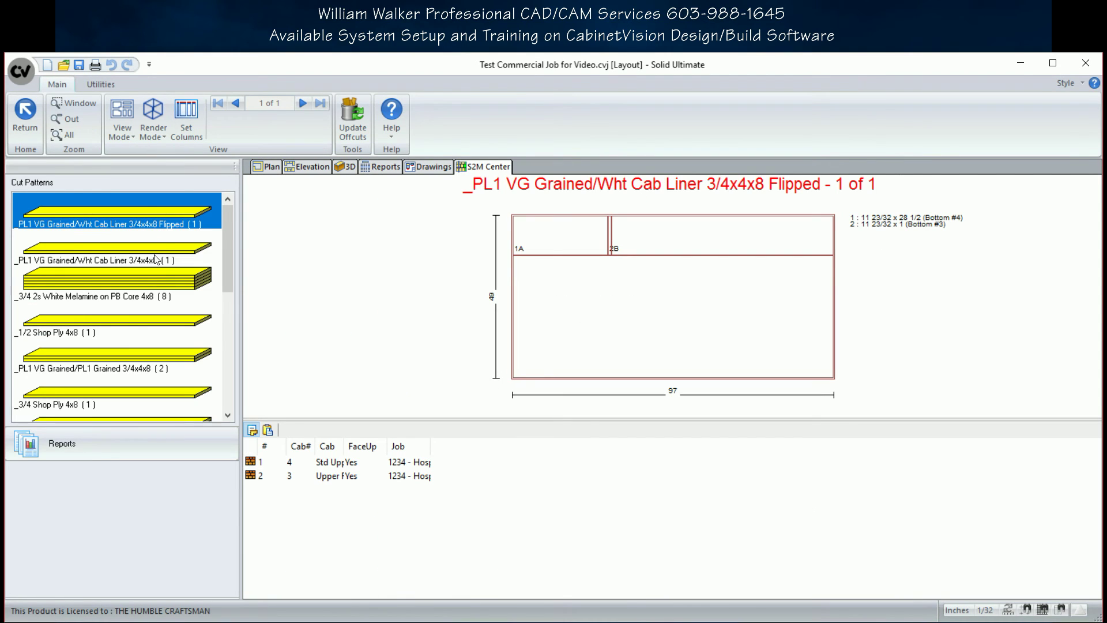
{"action": "left_click", "coordinate": [158, 254]}
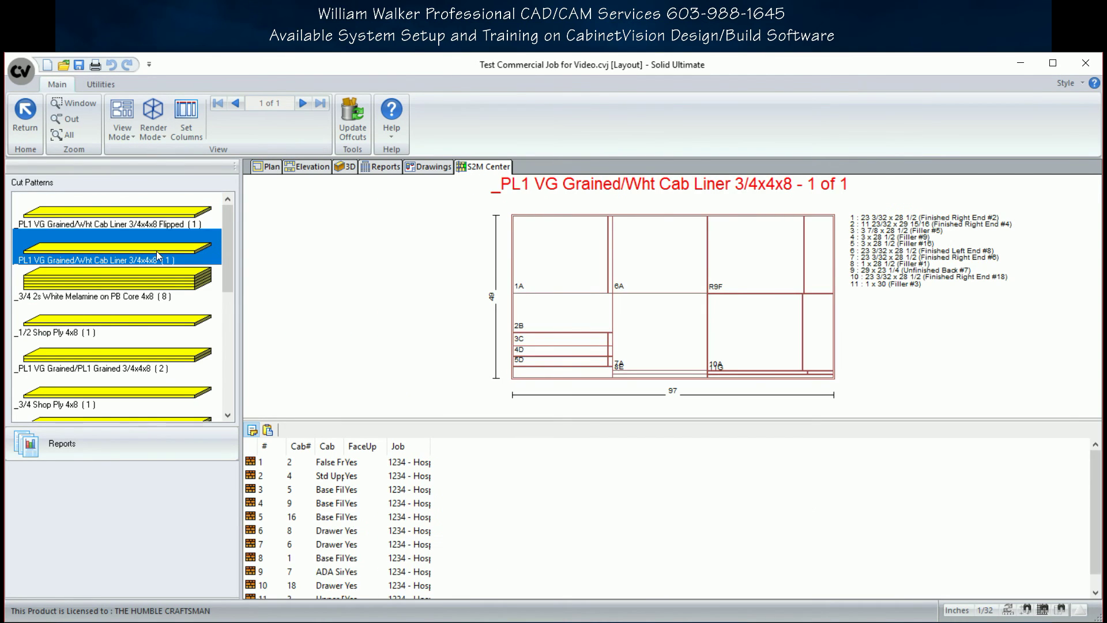
{"action": "left_click", "coordinate": [155, 271]}
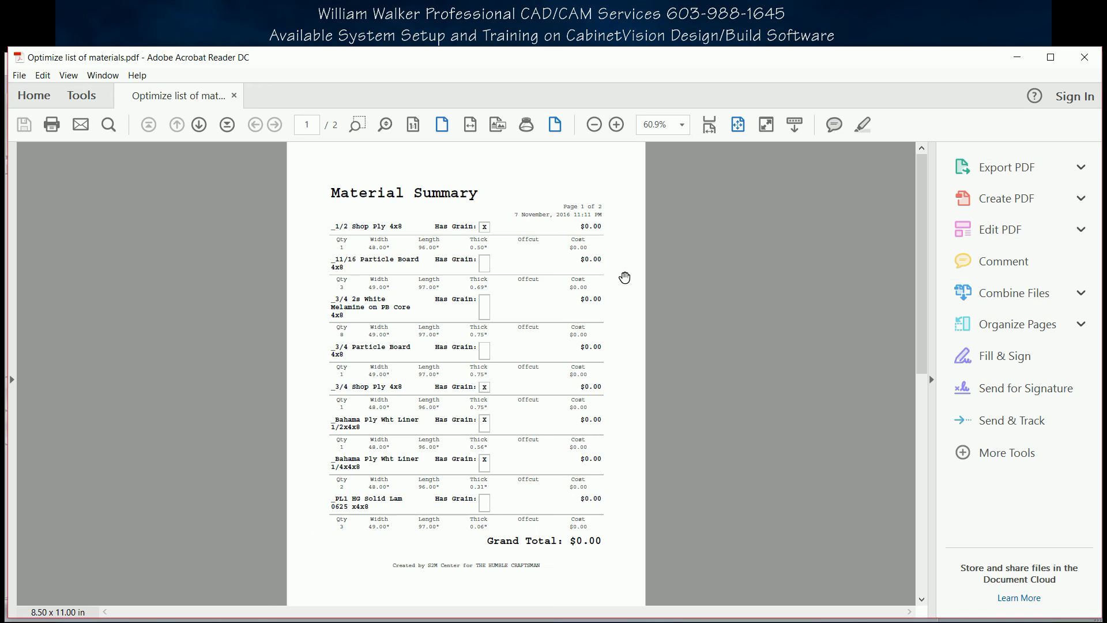
{"action": "scroll", "coordinate": [625, 278], "scroll_direction": "down", "scroll_amount": 3}
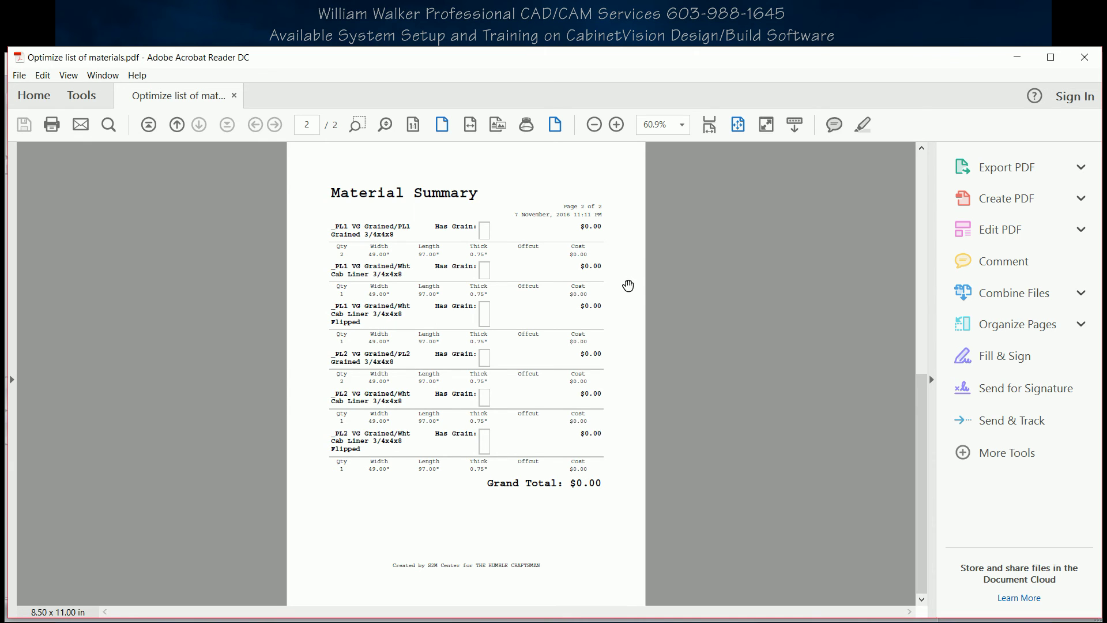
- Scroll through the Material Summary page of Optimize list of materials.pdf
{"action": "scroll", "coordinate": [633, 287], "scroll_direction": "up", "scroll_amount": 3}
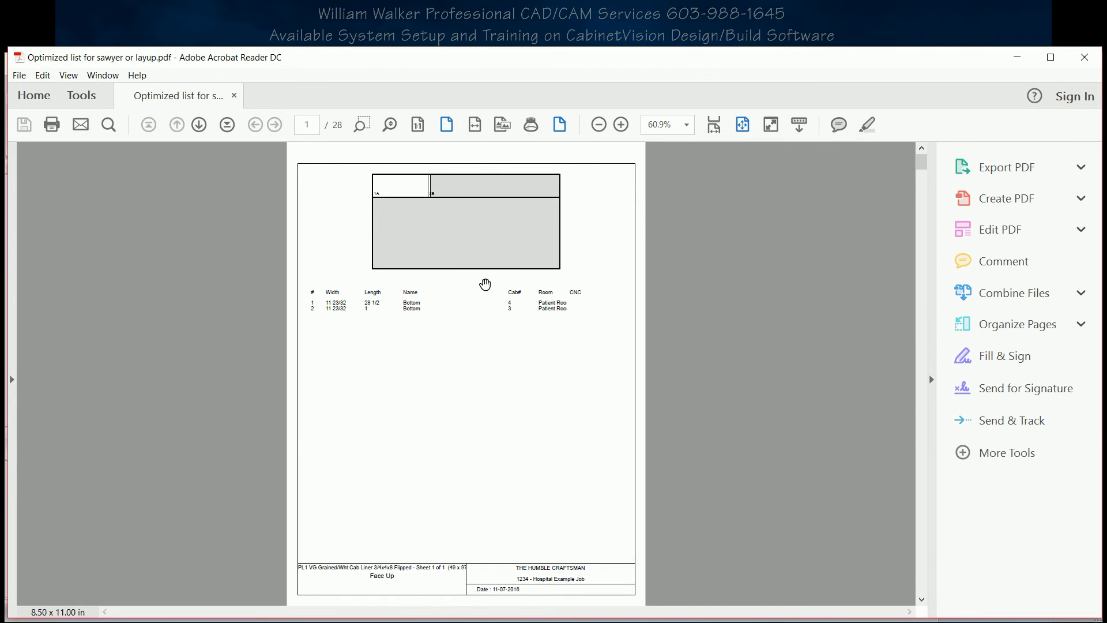
{"action": "scroll", "coordinate": [492, 318], "scroll_direction": "down", "scroll_amount": 3}
{"action": "scroll", "coordinate": [492, 318], "scroll_direction": "down", "scroll_amount": 3}
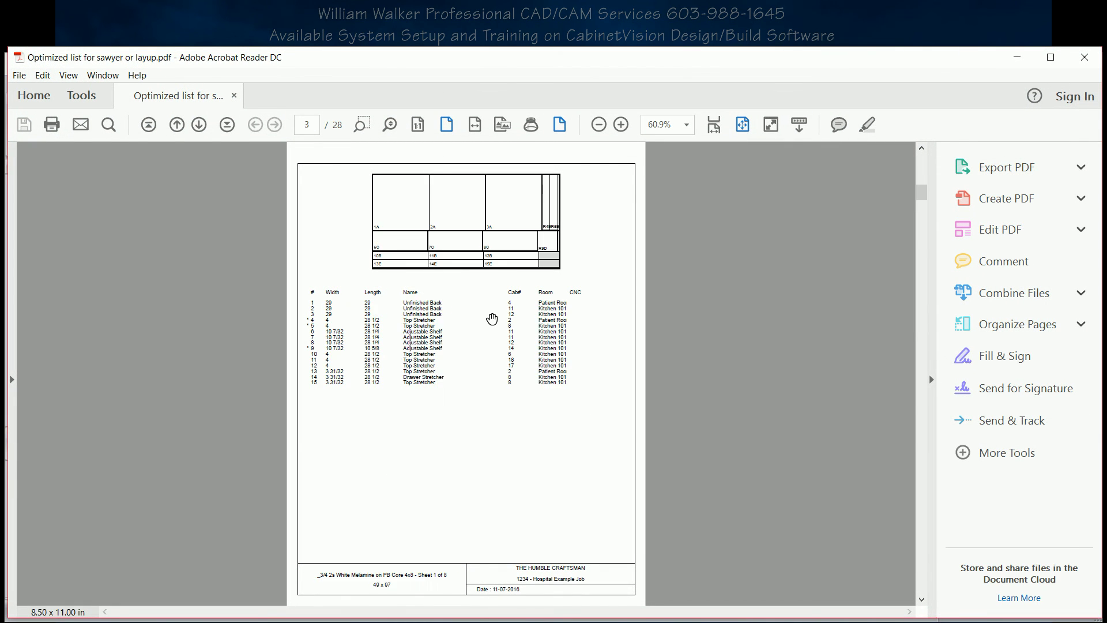
{"action": "scroll", "coordinate": [492, 319], "scroll_direction": "up", "scroll_amount": 3}
- Page through Optimized list for sawyer or layup.pdf down to page 28's Door Slab layout
{"action": "scroll", "coordinate": [493, 319], "scroll_direction": "down", "scroll_amount": 3}
{"action": "scroll", "coordinate": [494, 318], "scroll_direction": "down", "scroll_amount": 3}
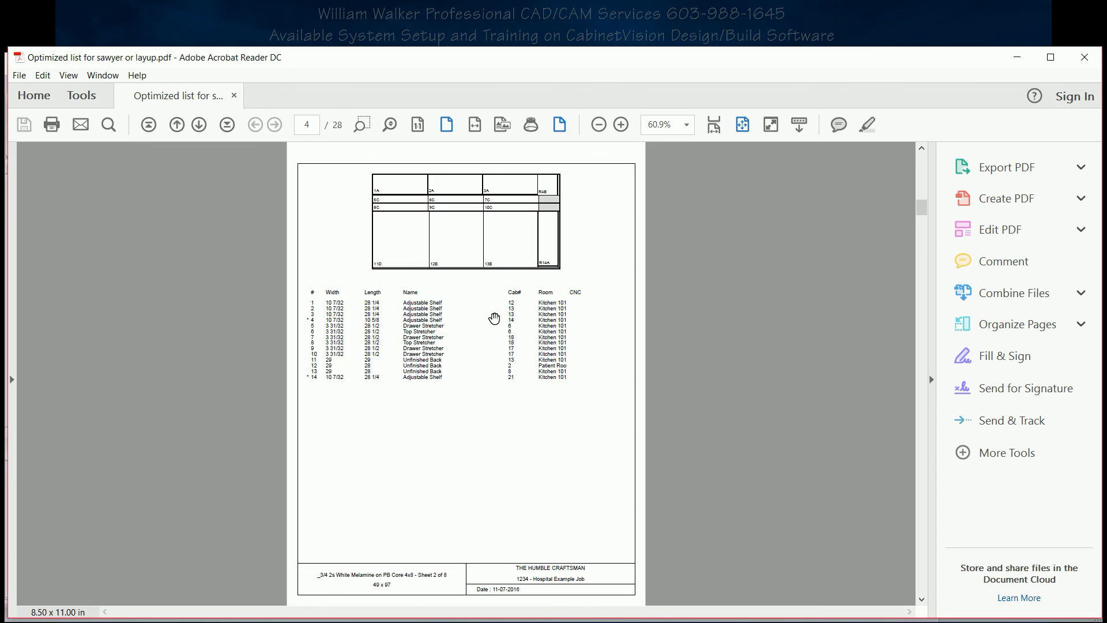
{"action": "scroll", "coordinate": [494, 319], "scroll_direction": "down", "scroll_amount": 6}
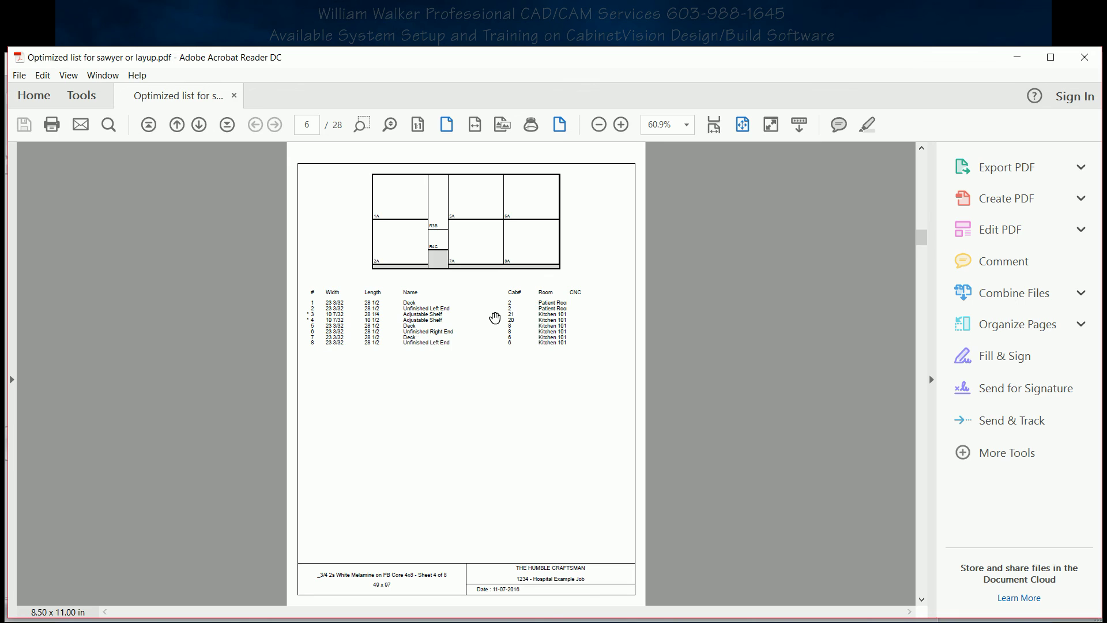
{"action": "scroll", "coordinate": [495, 319], "scroll_direction": "down", "scroll_amount": 3}
{"action": "scroll", "coordinate": [495, 318], "scroll_direction": "down", "scroll_amount": 3}
{"action": "scroll", "coordinate": [495, 318], "scroll_direction": "down", "scroll_amount": 3}
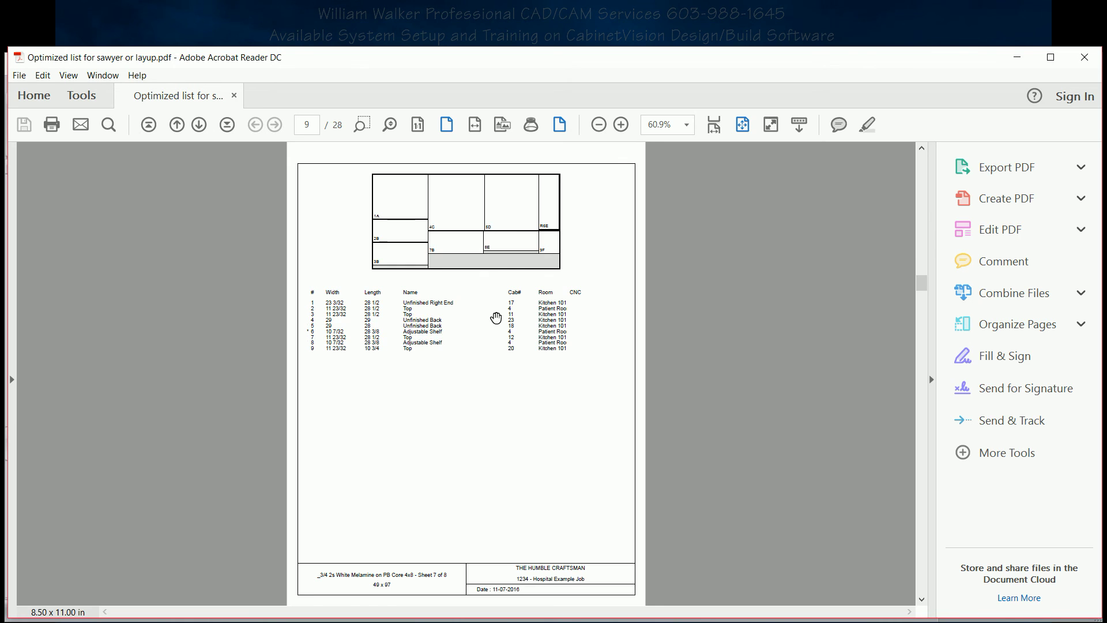
{"action": "scroll", "coordinate": [495, 318], "scroll_direction": "down", "scroll_amount": 3}
{"action": "scroll", "coordinate": [496, 317], "scroll_direction": "down", "scroll_amount": 3}
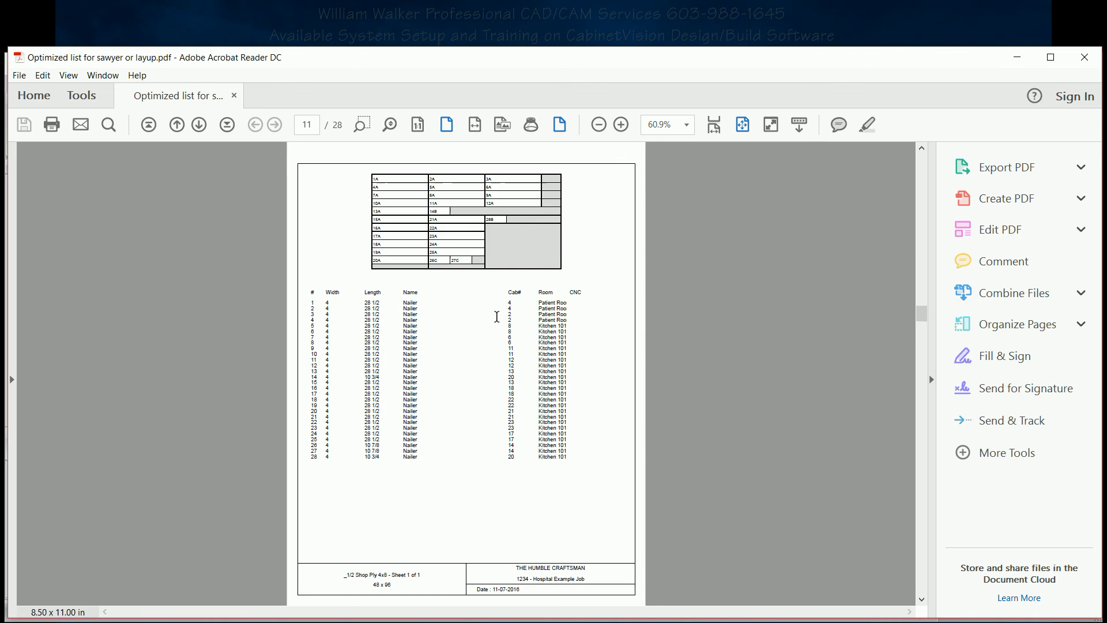
{"action": "scroll", "coordinate": [497, 316], "scroll_direction": "down", "scroll_amount": 9}
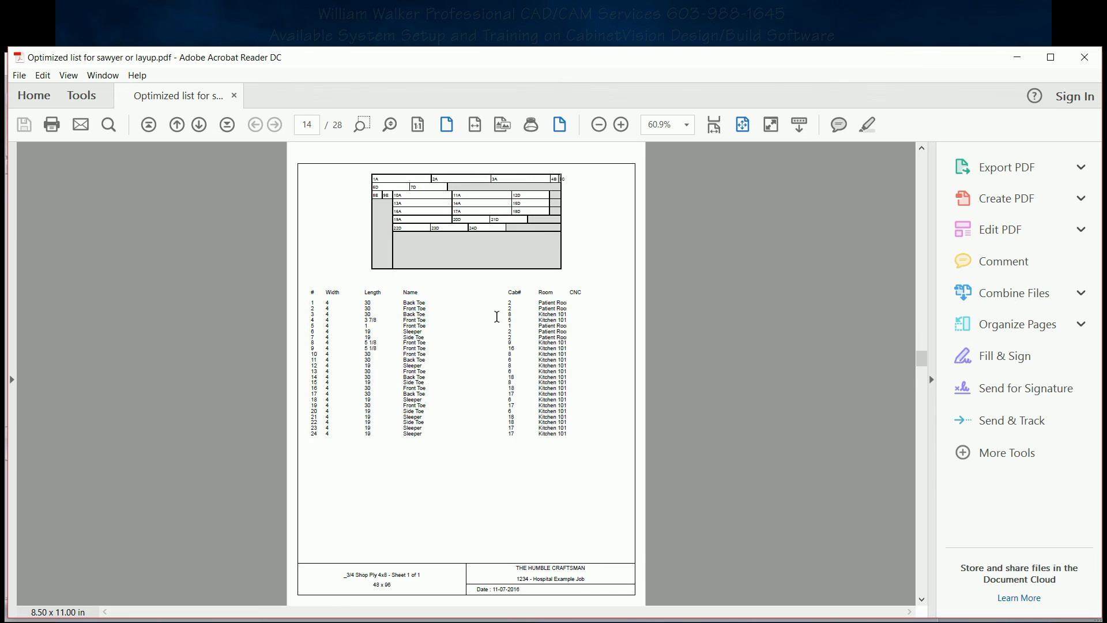
{"action": "scroll", "coordinate": [496, 317], "scroll_direction": "down", "scroll_amount": 6}
{"action": "scroll", "coordinate": [496, 316], "scroll_direction": "down", "scroll_amount": 9}
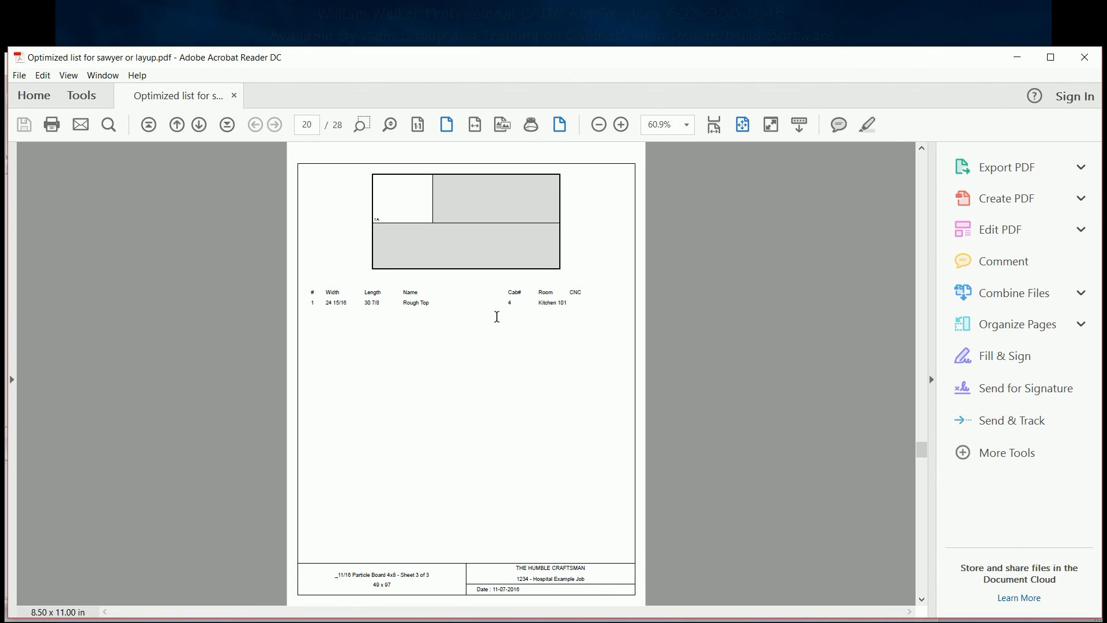
{"action": "scroll", "coordinate": [497, 317], "scroll_direction": "down", "scroll_amount": 3}
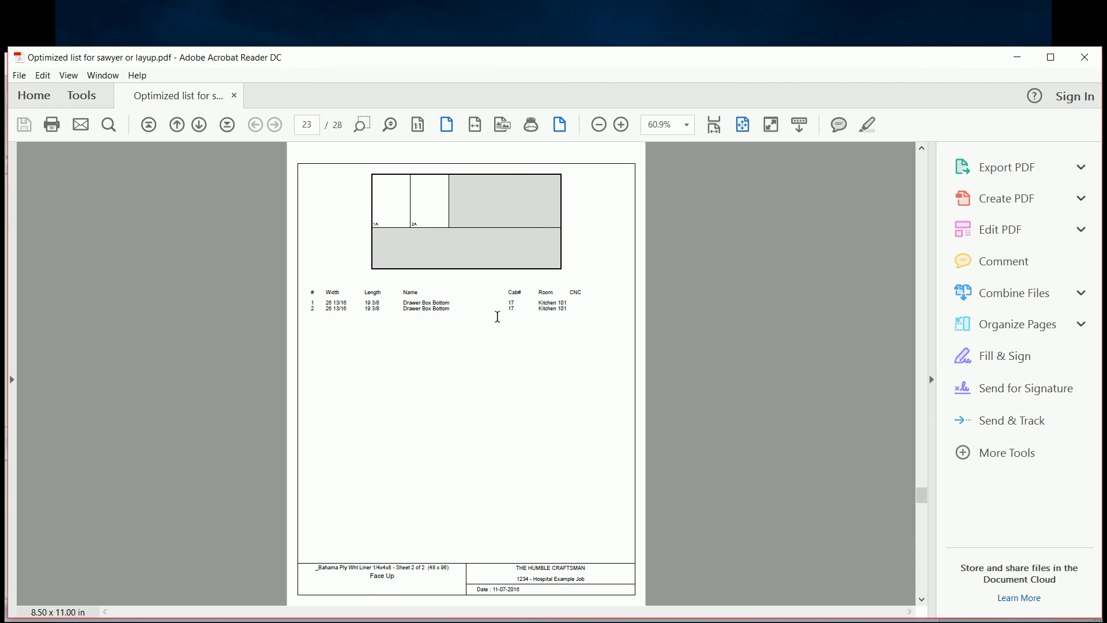
{"action": "scroll", "coordinate": [498, 317], "scroll_direction": "down", "scroll_amount": 3}
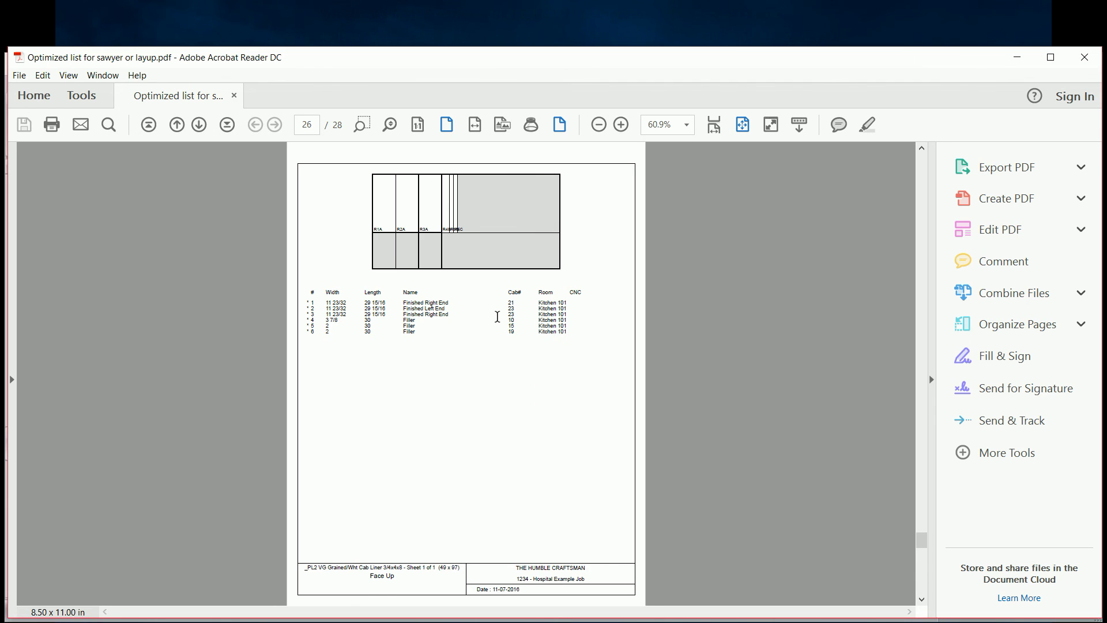
{"action": "scroll", "coordinate": [497, 317], "scroll_direction": "down", "scroll_amount": 2}
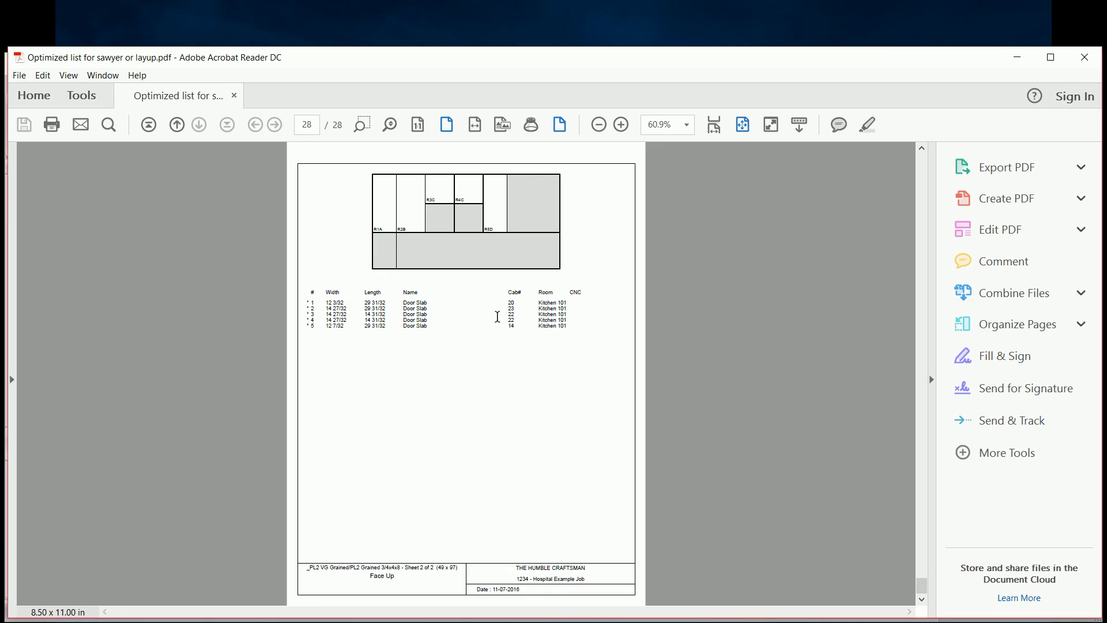